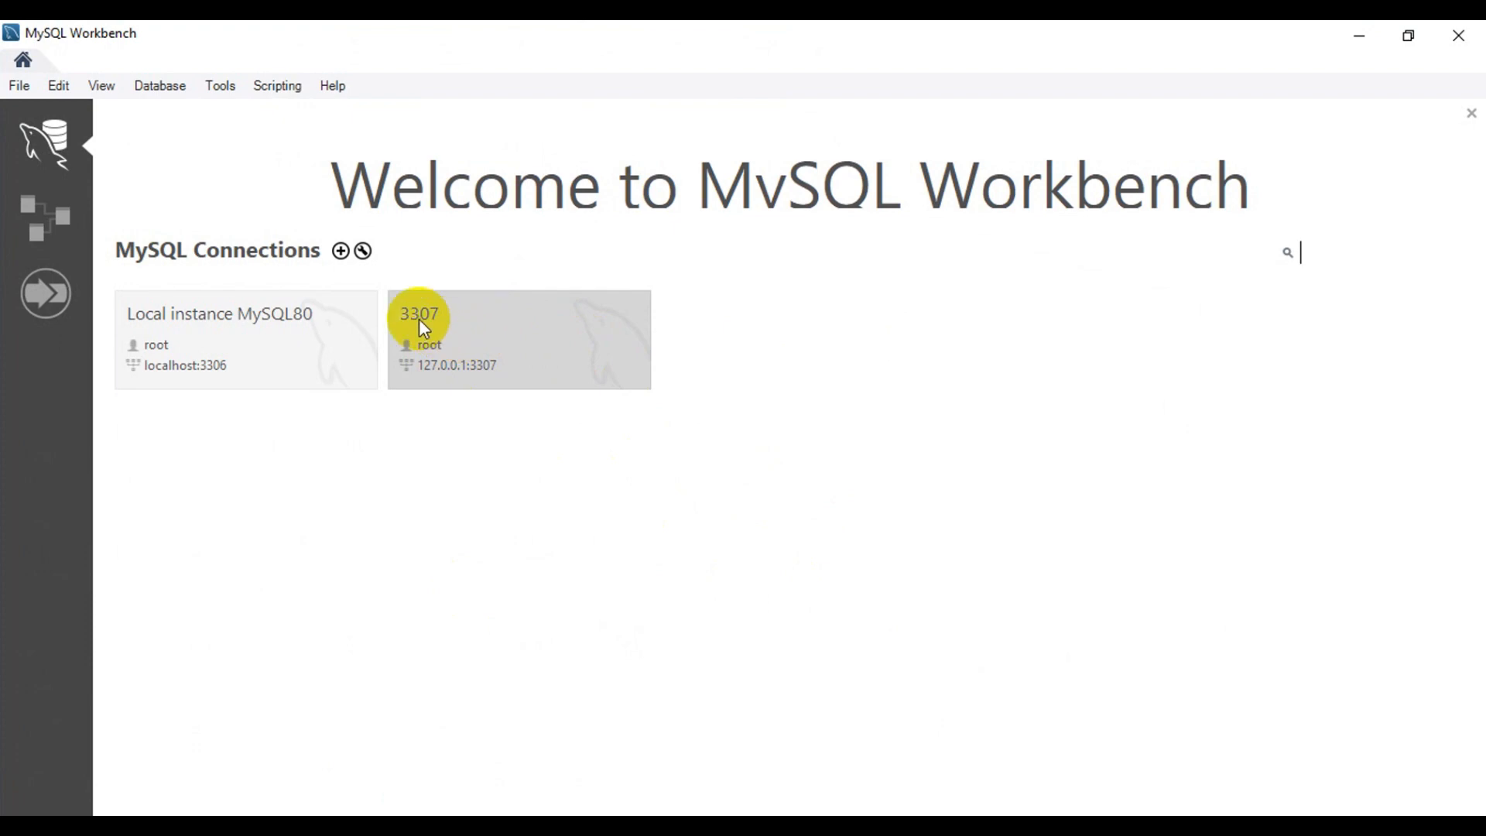
- Connect to the 3307 server and close all open editor tabs, discarding the unsaved changes in SQL File 4
{"action": "left_click", "coordinate": [477, 338]}
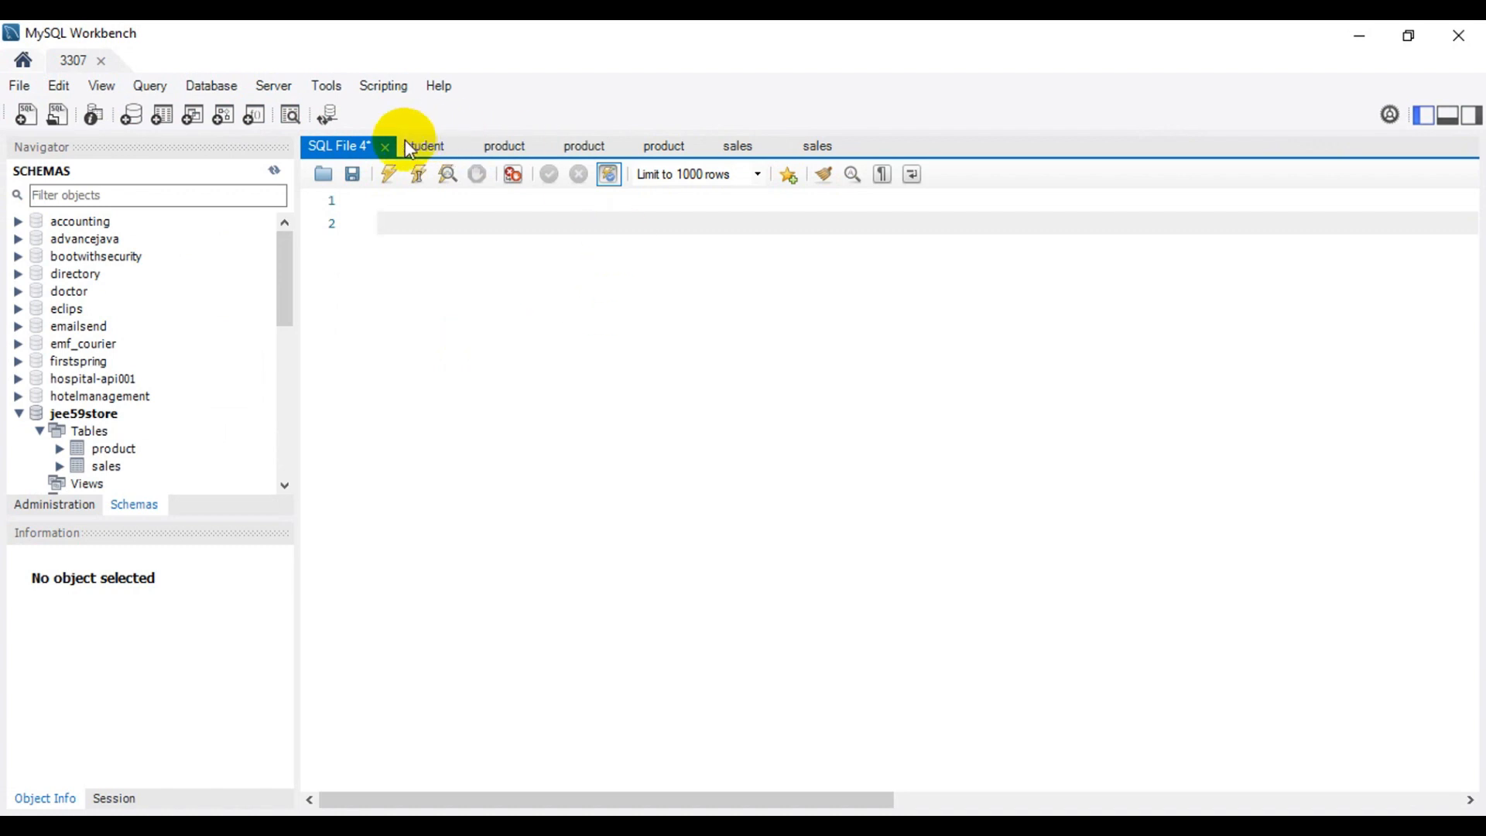
{"action": "right_click", "coordinate": [358, 147]}
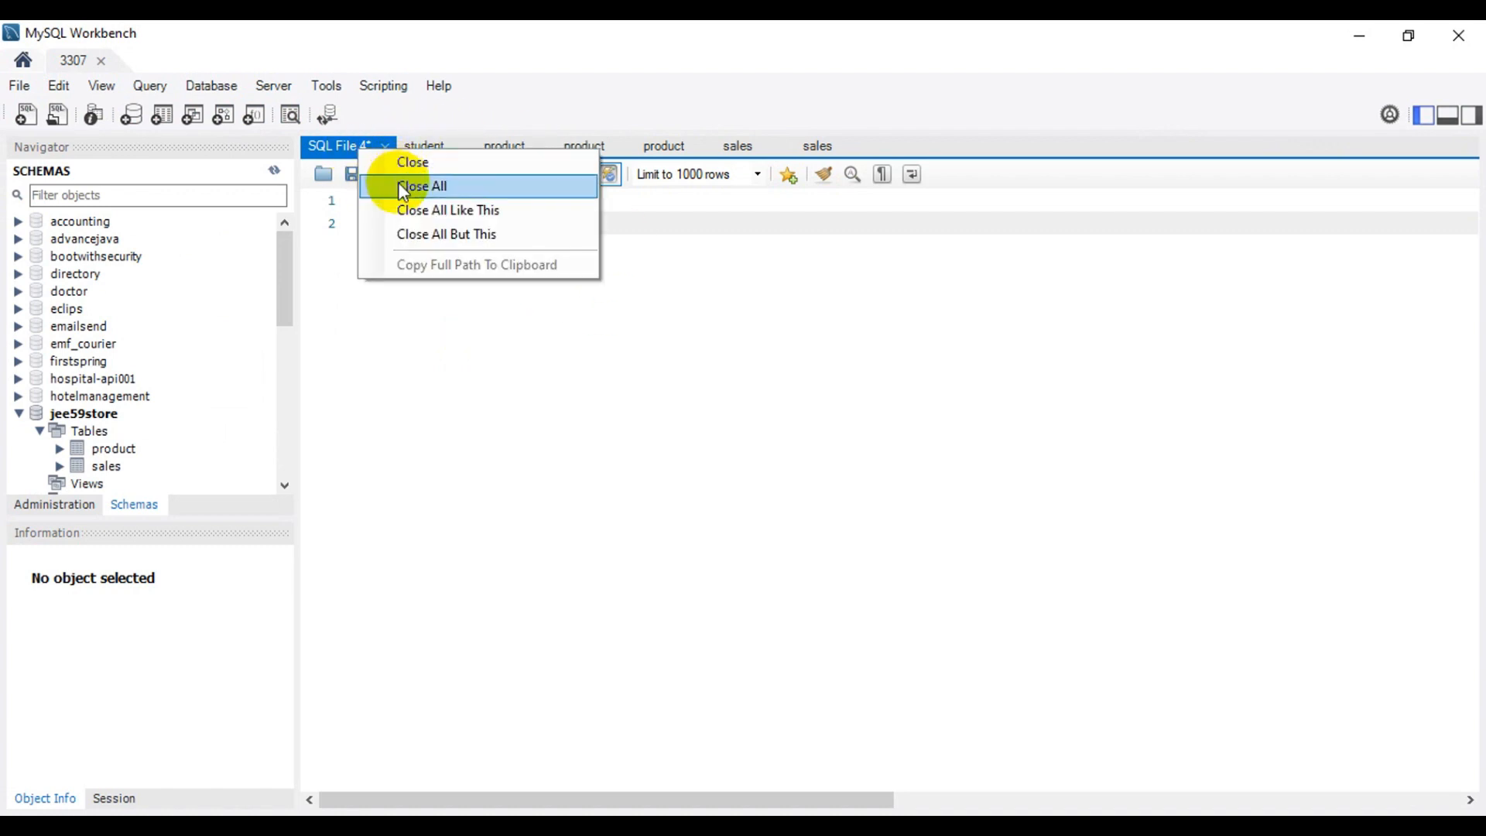
{"action": "left_click", "coordinate": [404, 185]}
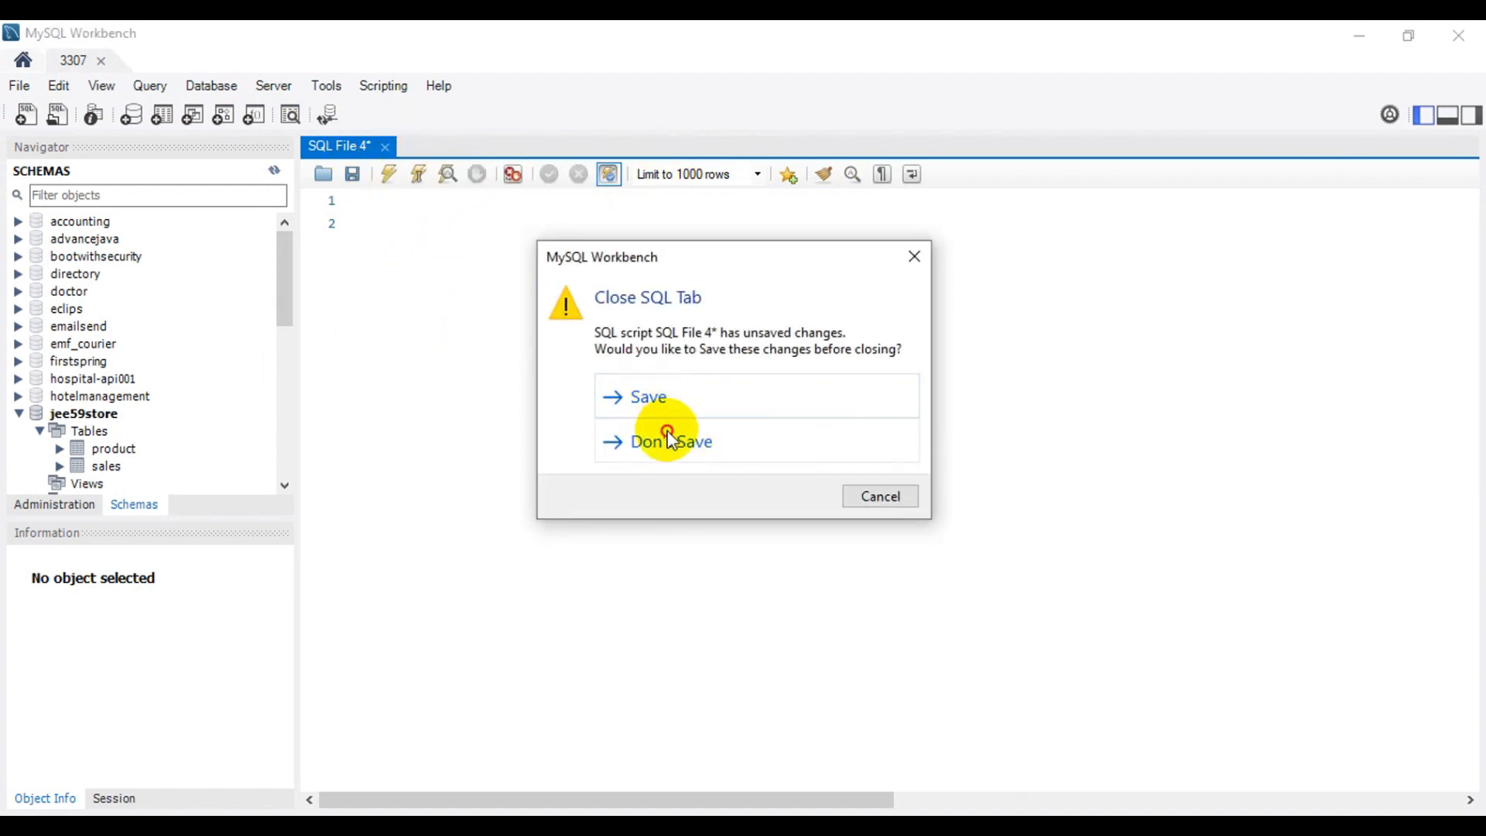
{"action": "left_click", "coordinate": [672, 438]}
- Locate the jee59store schema and open the Data Export tool for the 3307 server
{"action": "left_click", "coordinate": [89, 415]}
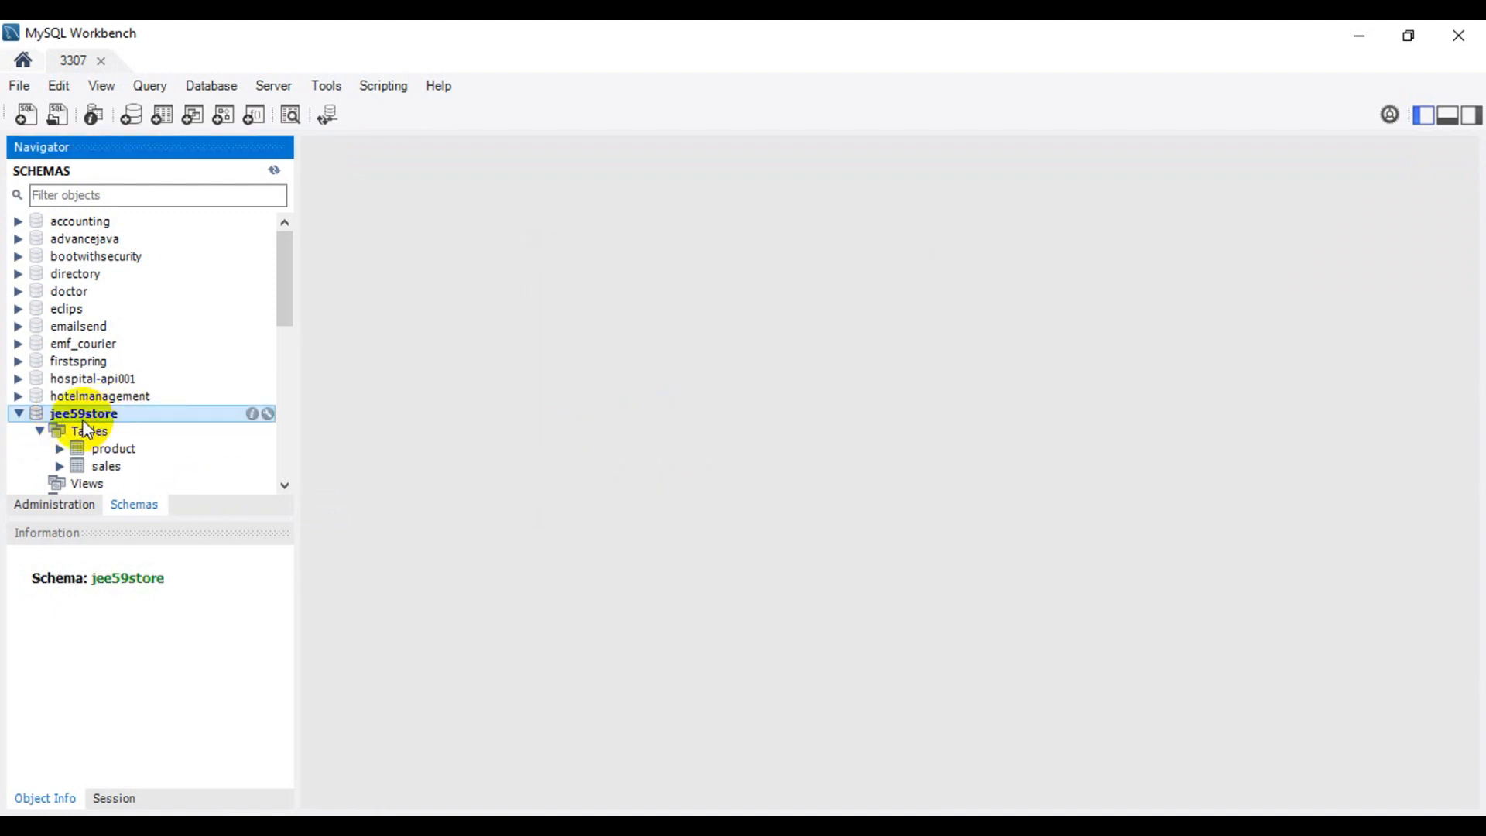
{"action": "scroll", "coordinate": [86, 431], "scroll_direction": "down", "scroll_amount": 2}
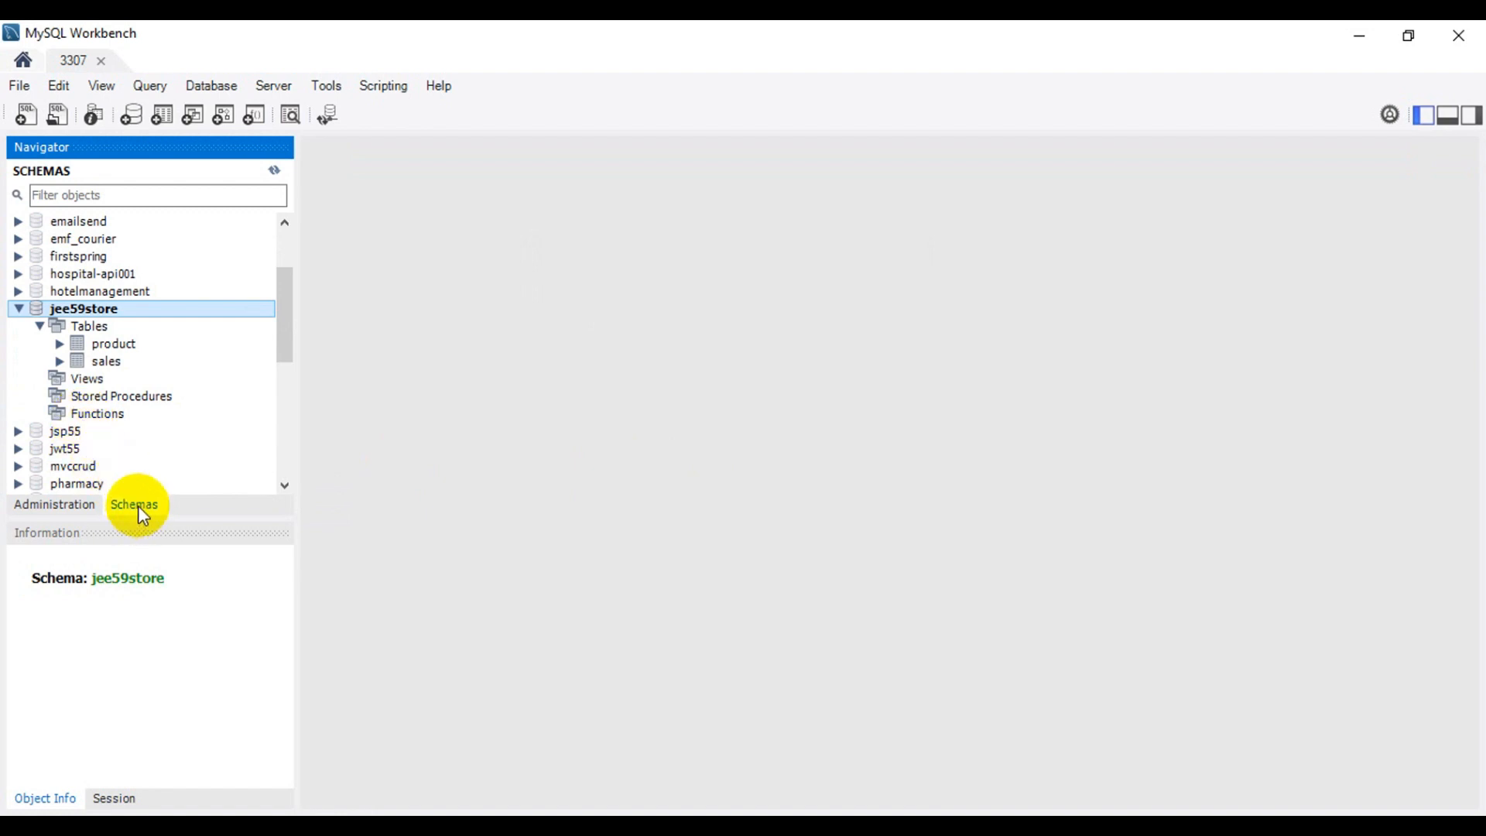
{"action": "left_click", "coordinate": [61, 508]}
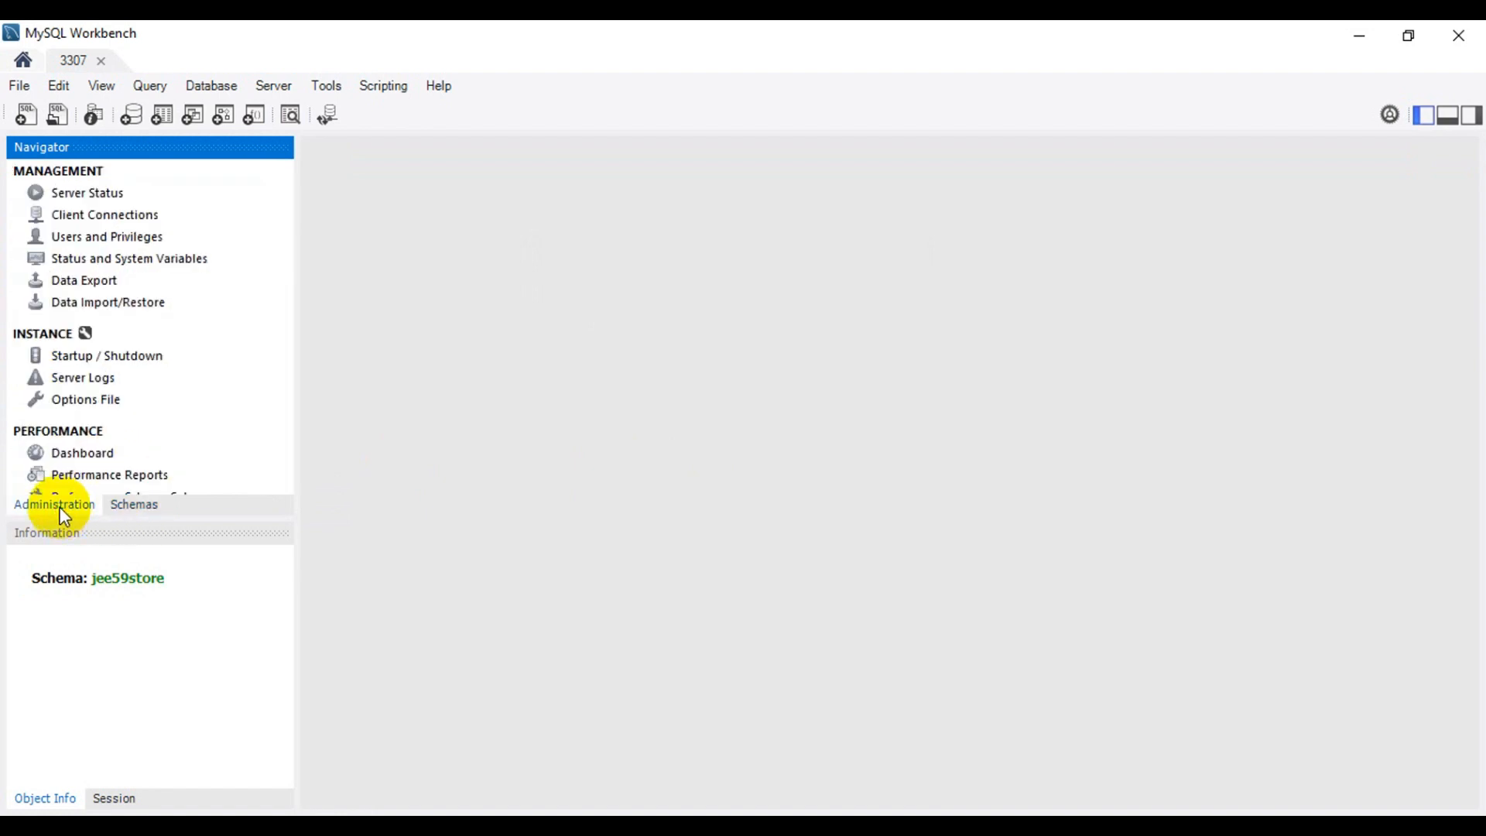
{"action": "left_click", "coordinate": [138, 506]}
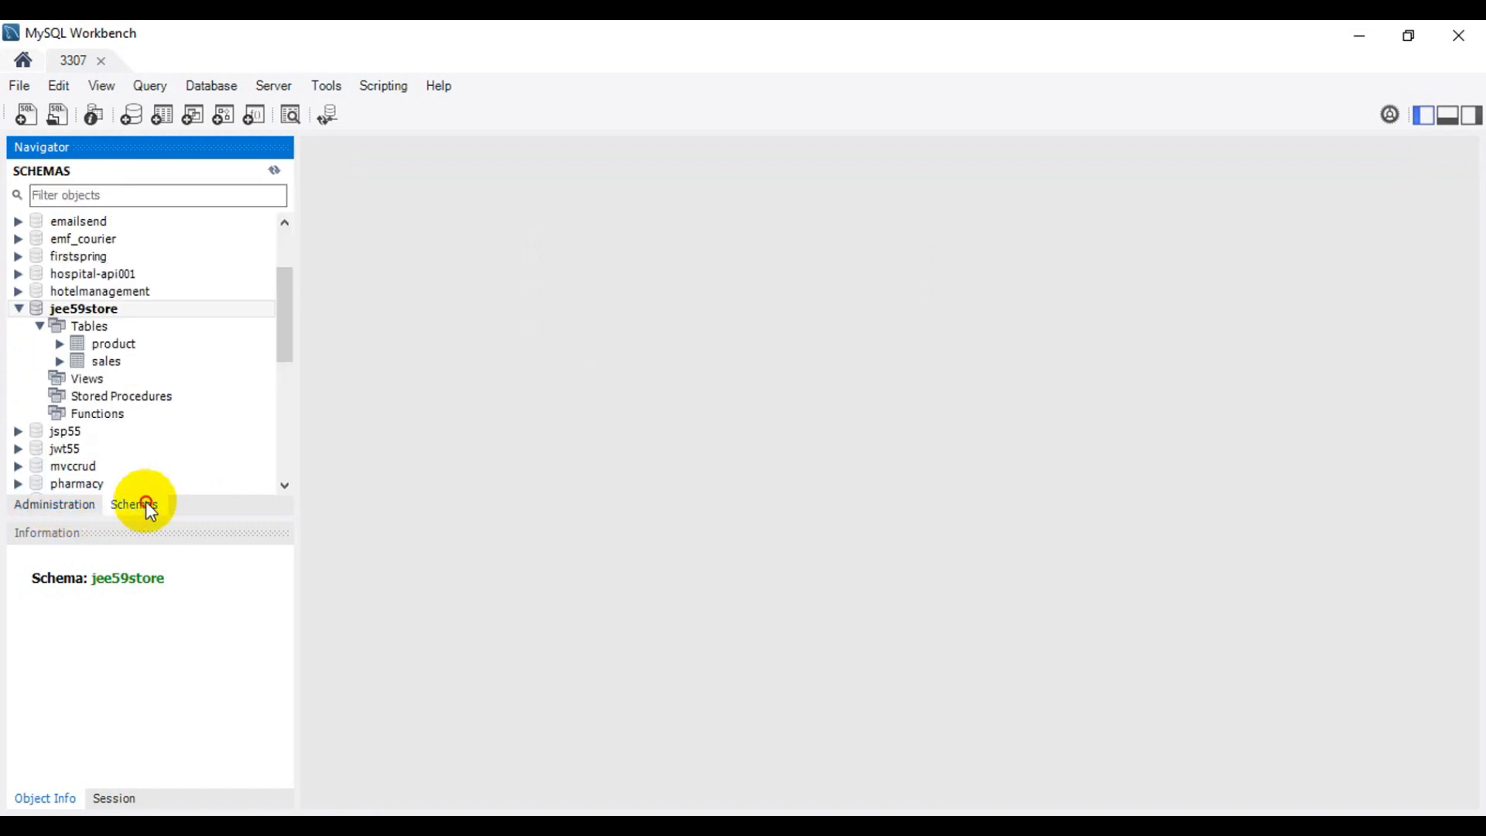
{"action": "left_click", "coordinate": [45, 505]}
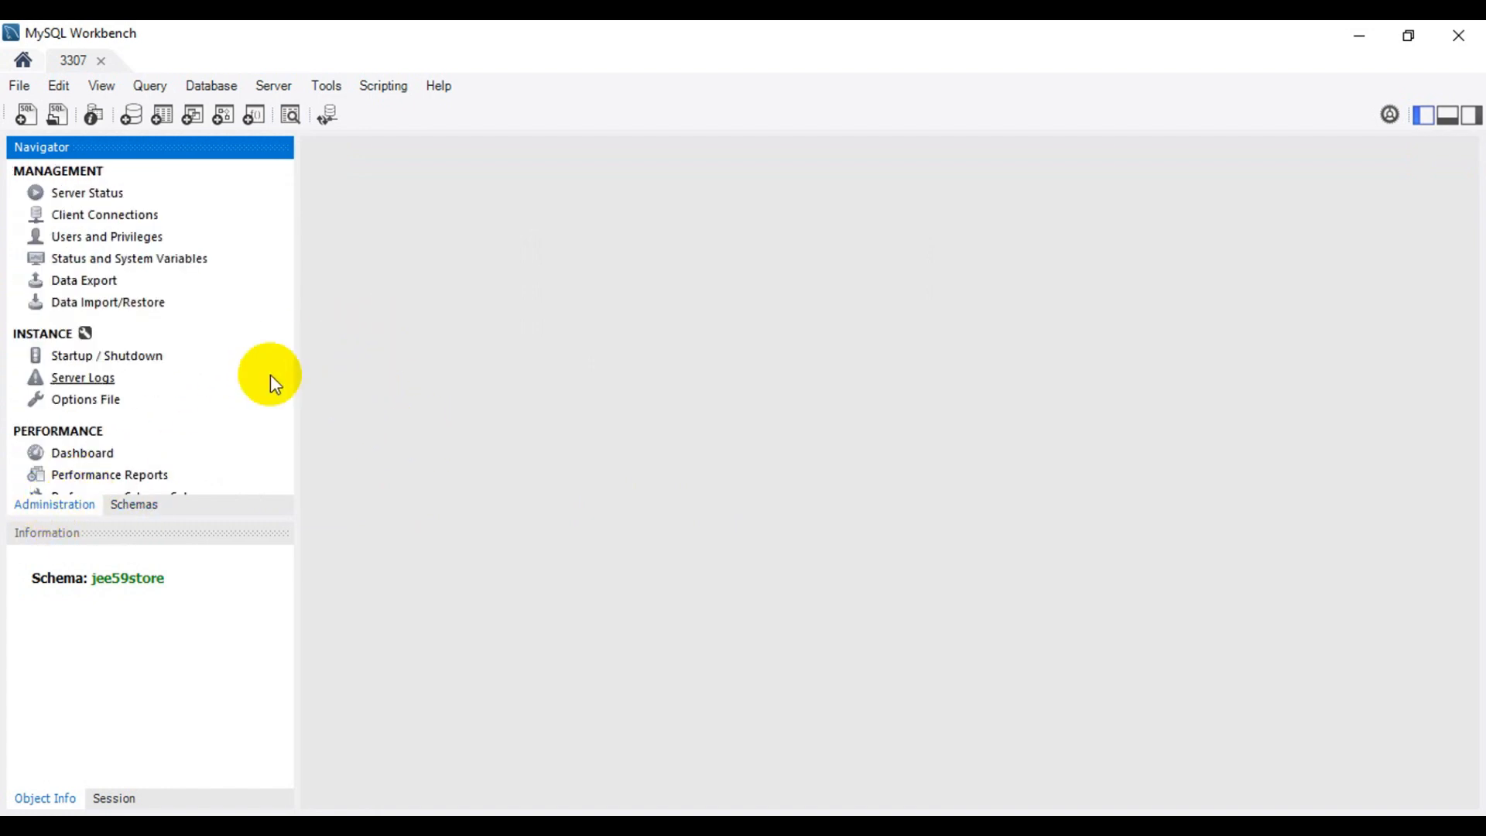
{"action": "left_click", "coordinate": [95, 281]}
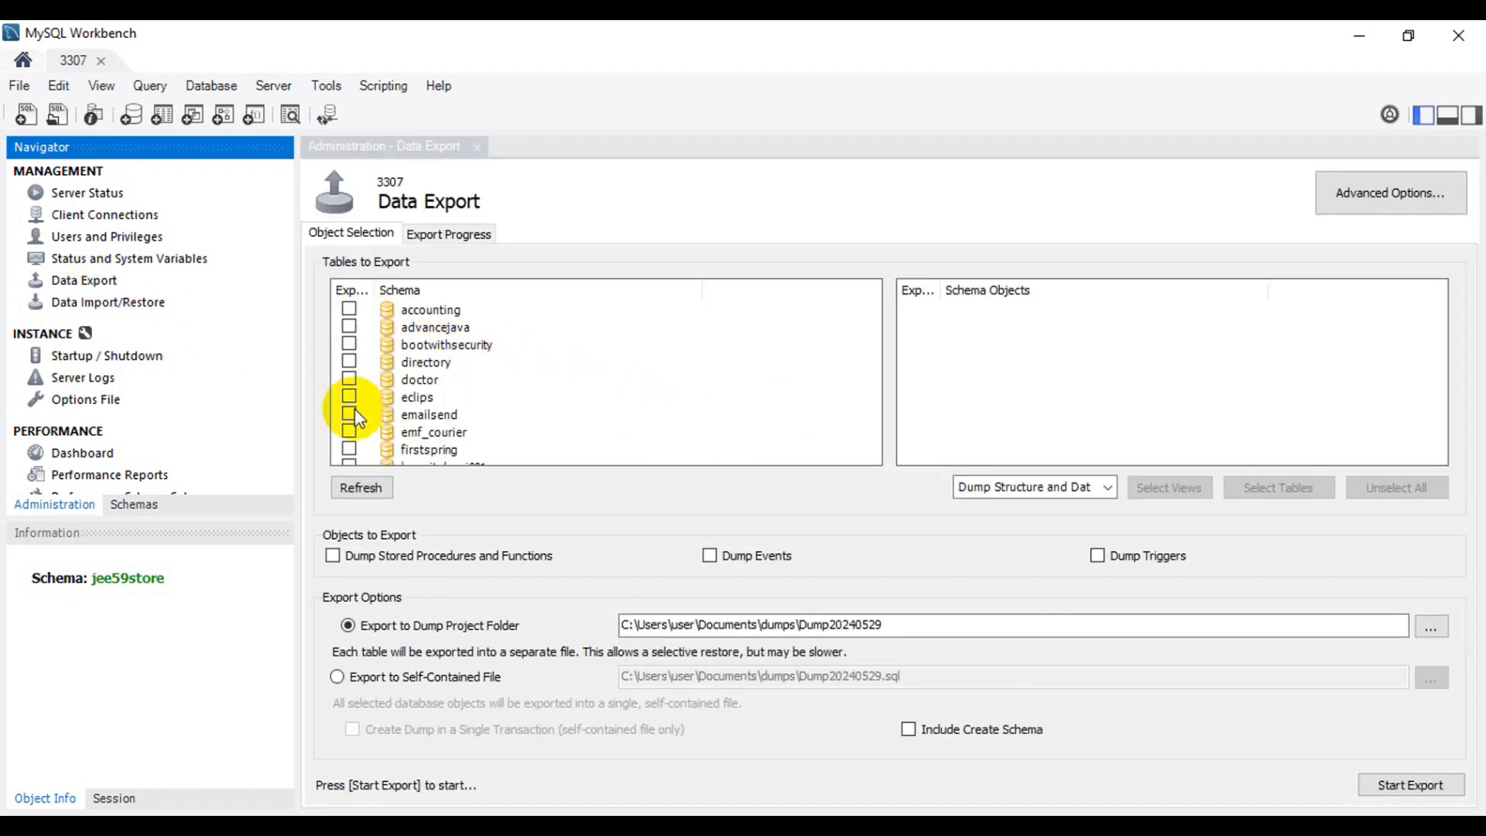
- Select the jee59store schema for export with the Dump Structure and Data option
{"action": "scroll", "coordinate": [414, 373], "scroll_direction": "down", "scroll_amount": 1}
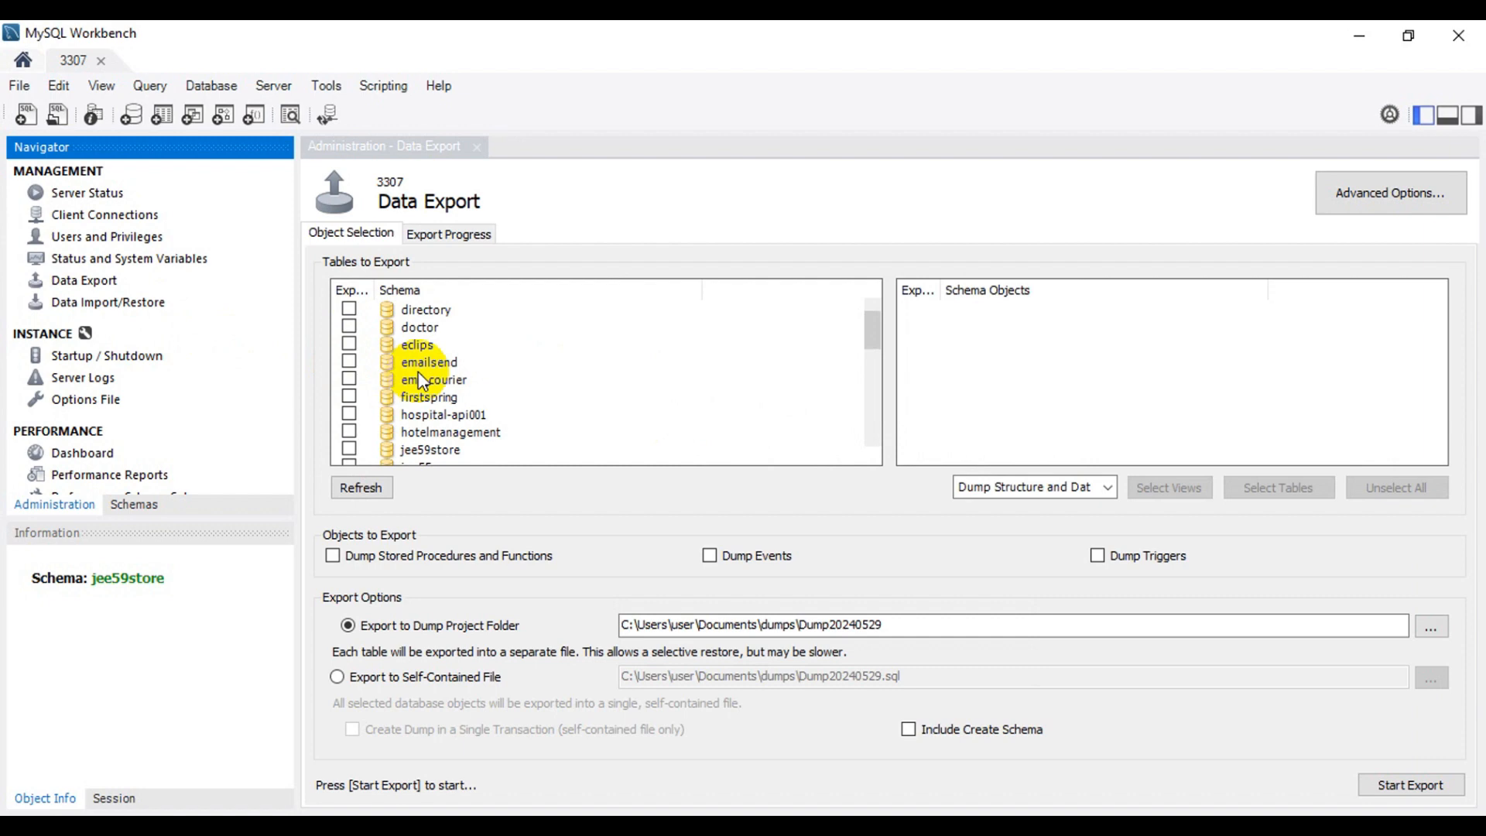
{"action": "scroll", "coordinate": [422, 379], "scroll_direction": "down", "scroll_amount": 3}
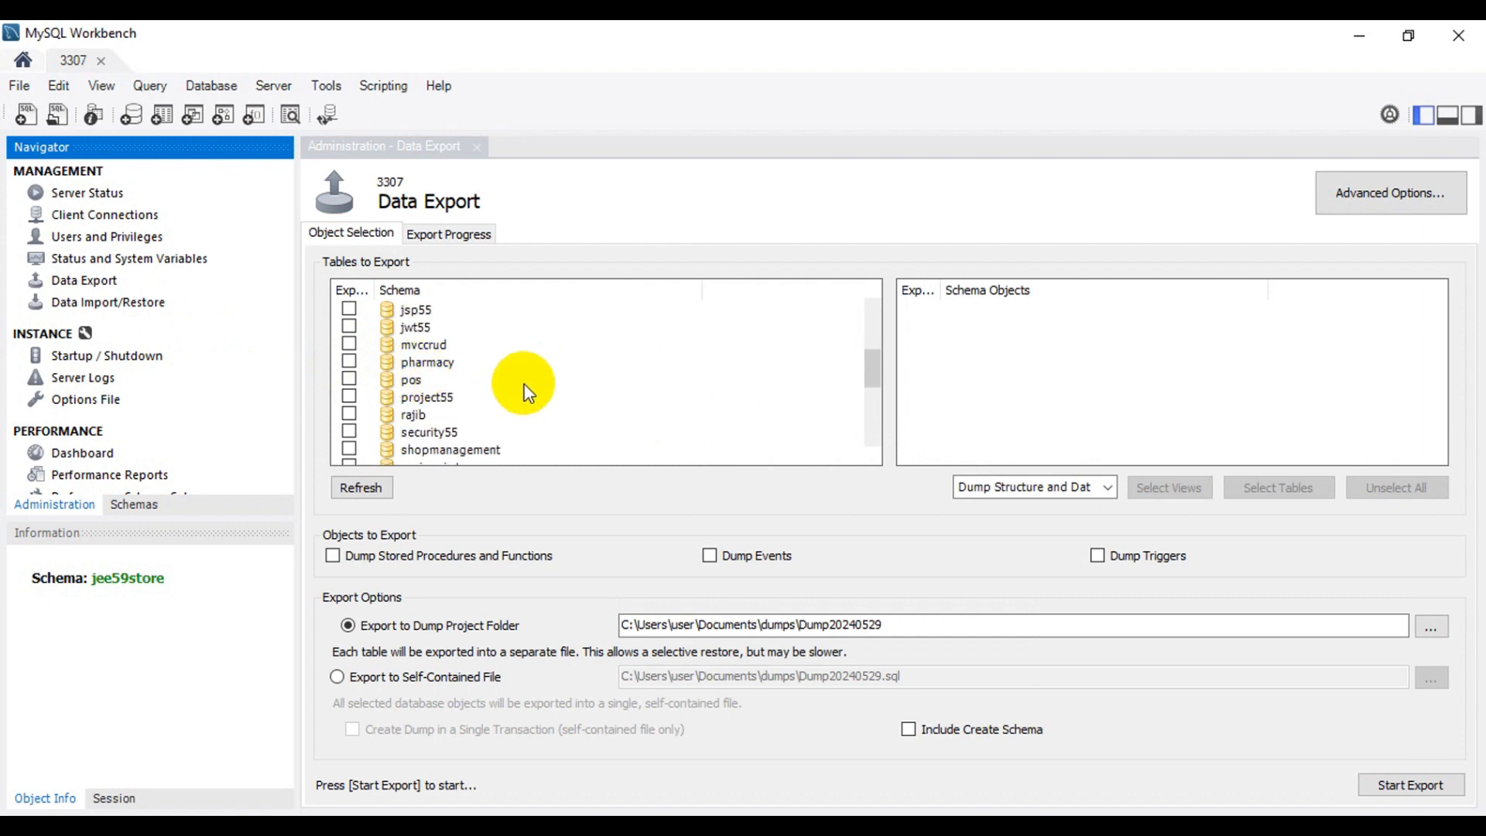
{"action": "scroll", "coordinate": [524, 393], "scroll_direction": "up", "scroll_amount": 2}
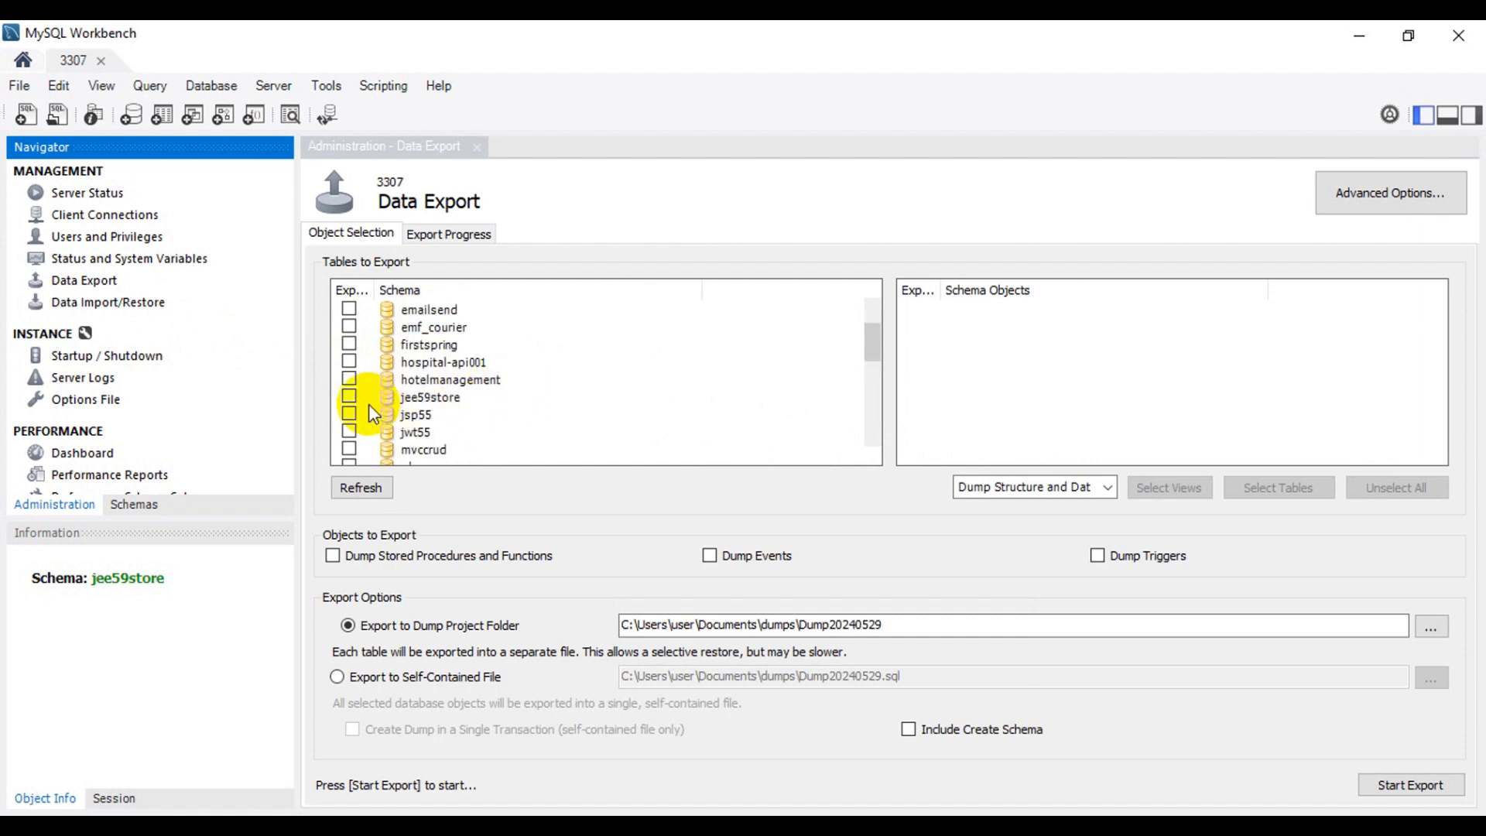
{"action": "left_click", "coordinate": [349, 397]}
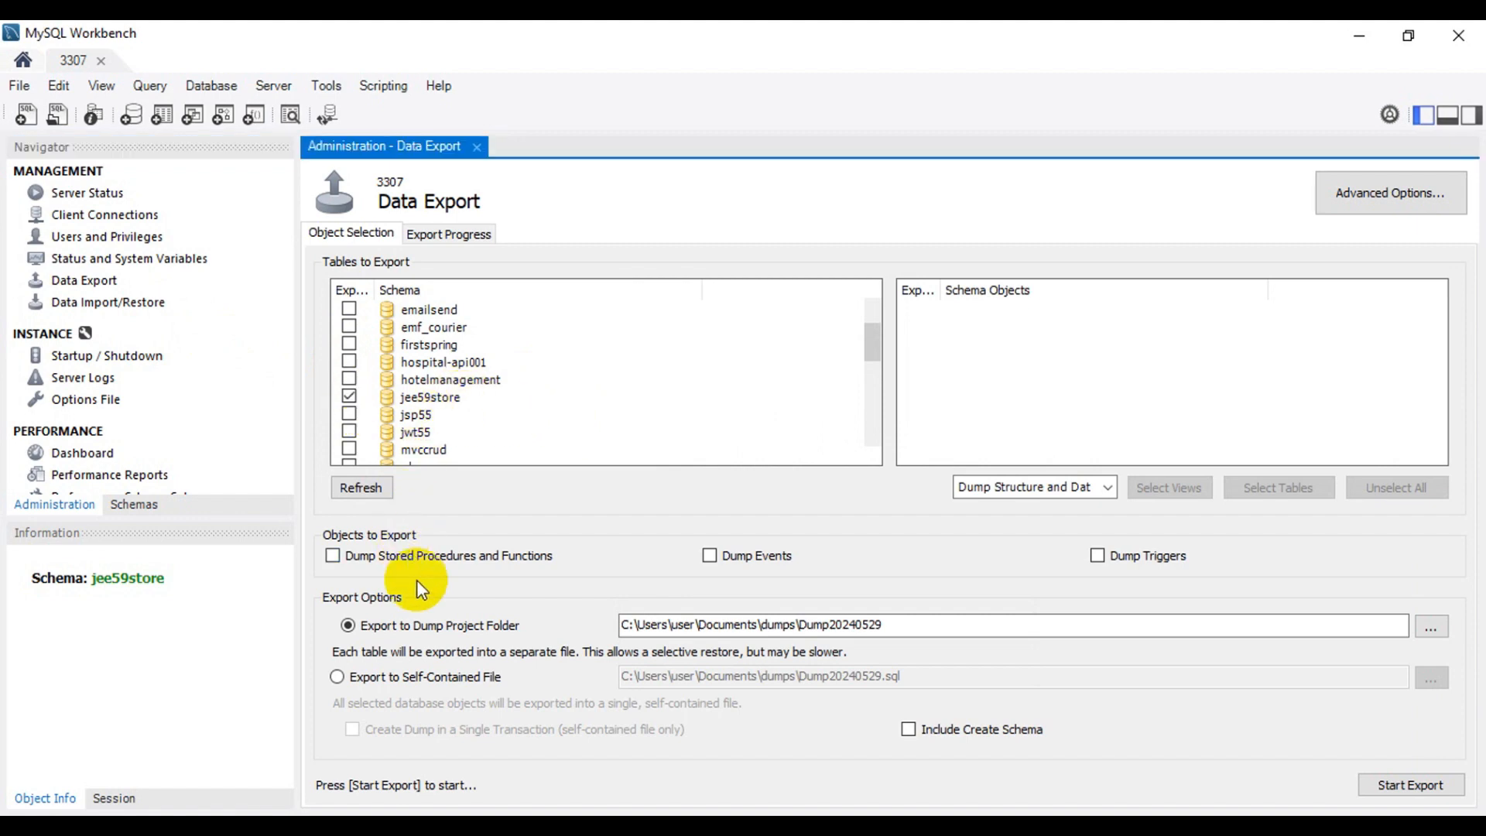
{"action": "left_click", "coordinate": [997, 490]}
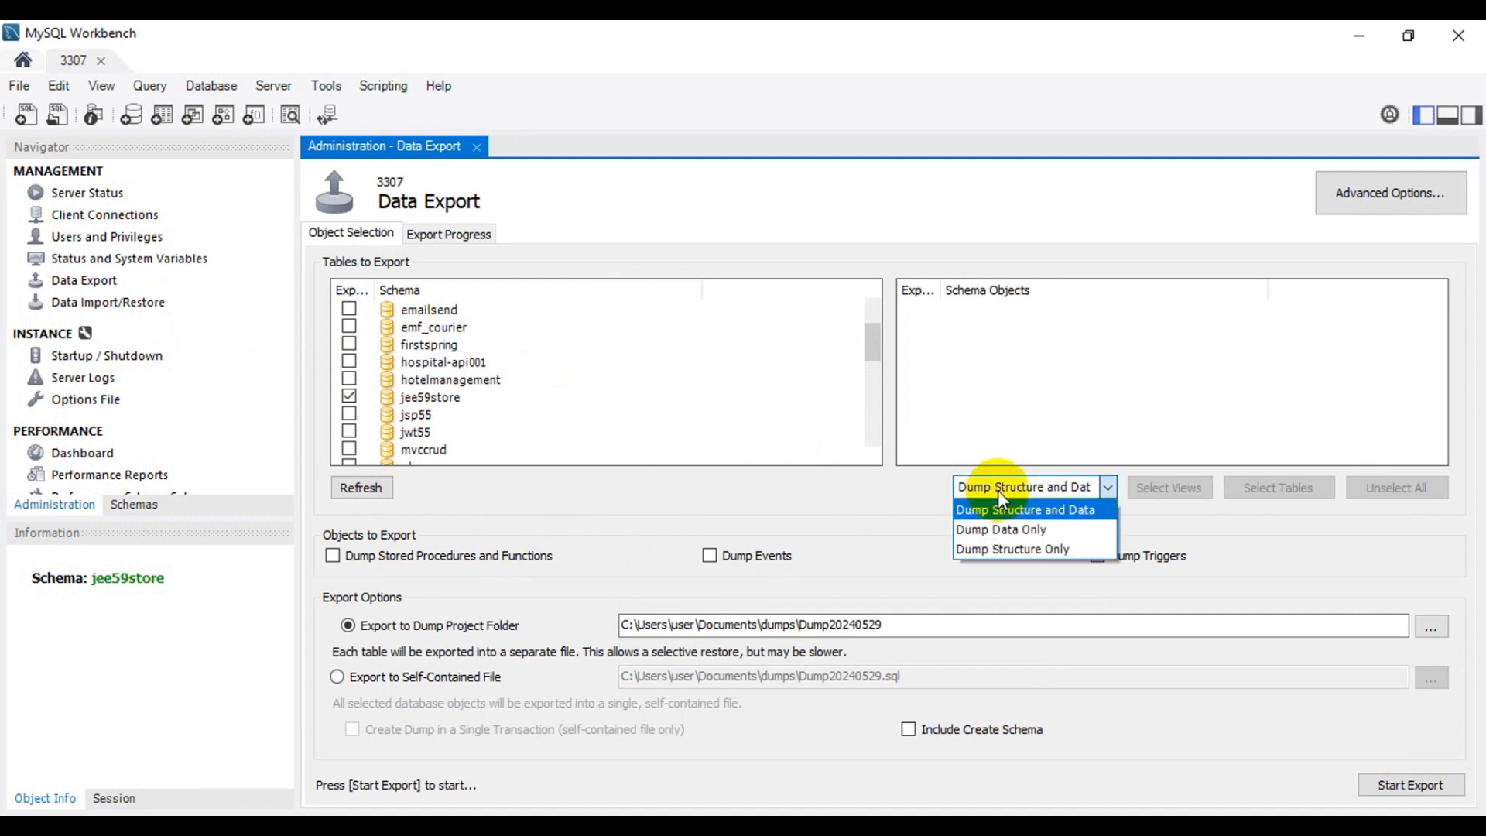
{"action": "left_click", "coordinate": [997, 508]}
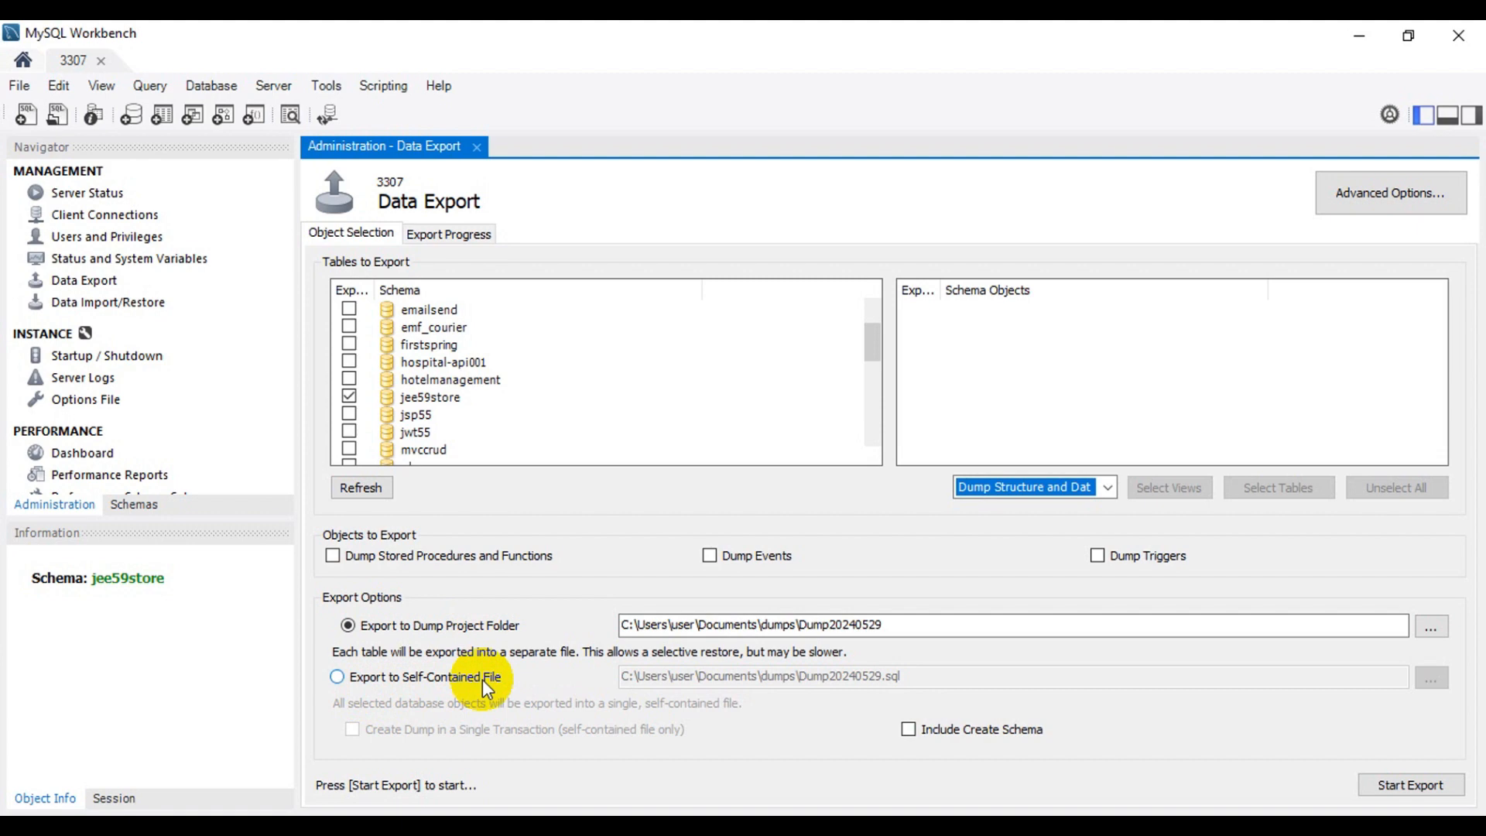
- Set the export to a self-contained file named jee59store.sql in the Documents\dumps folder
{"action": "left_click", "coordinate": [342, 679]}
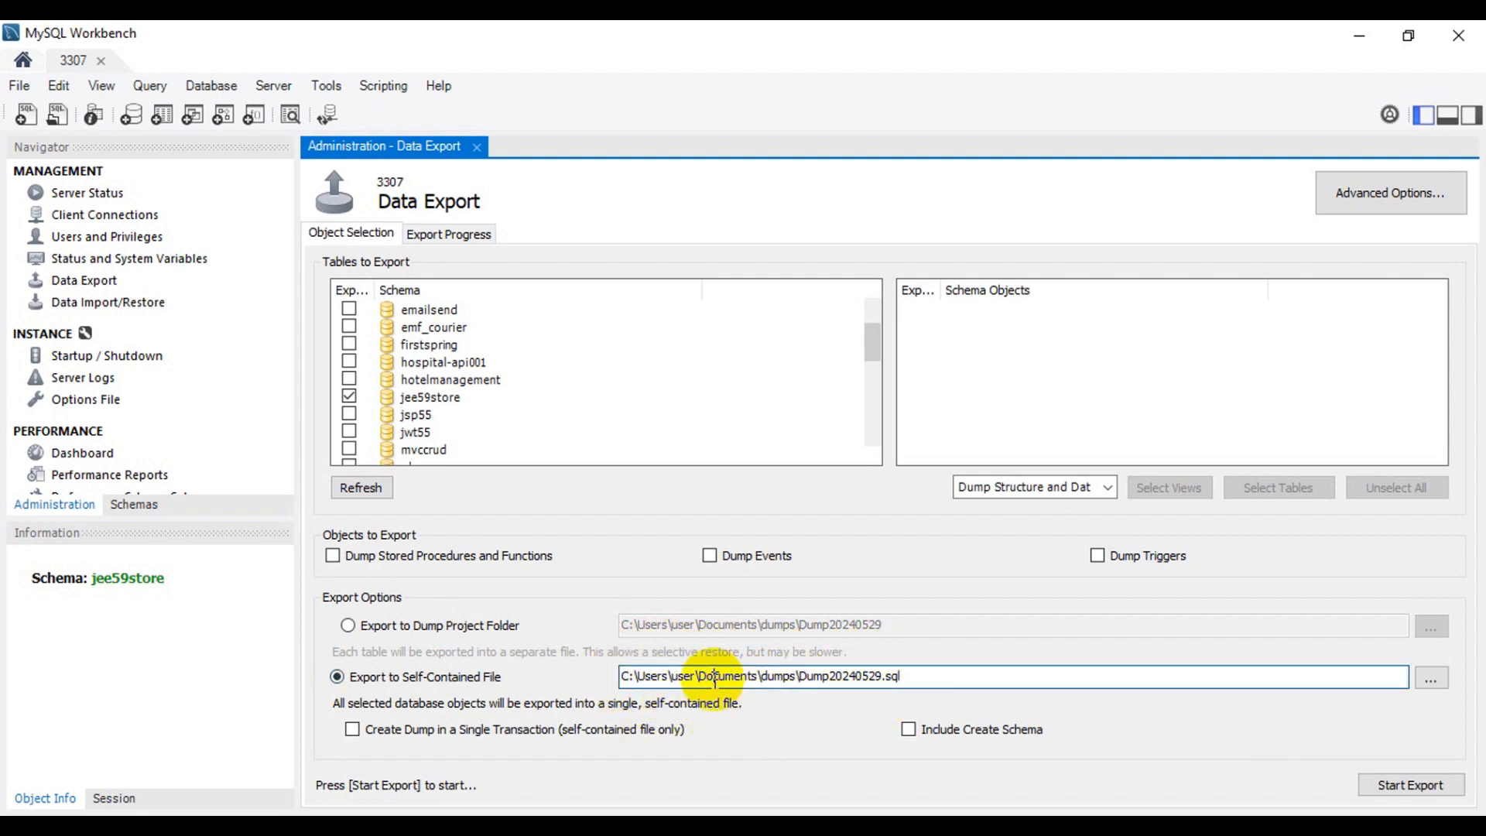
{"action": "left_click", "coordinate": [784, 675]}
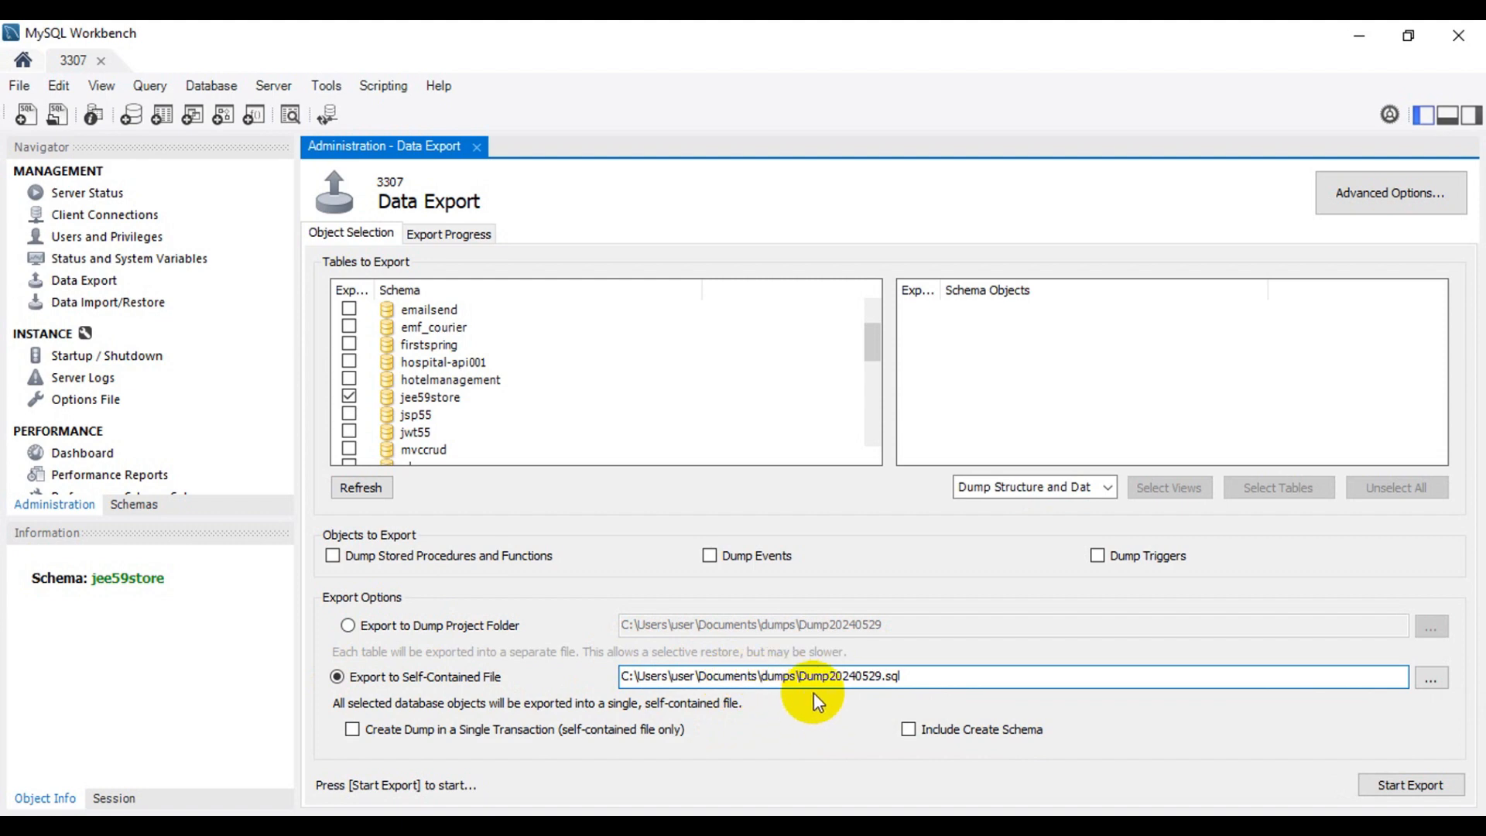
{"action": "left_click_drag", "start_coordinate": [801, 675], "coordinate": [882, 676]}
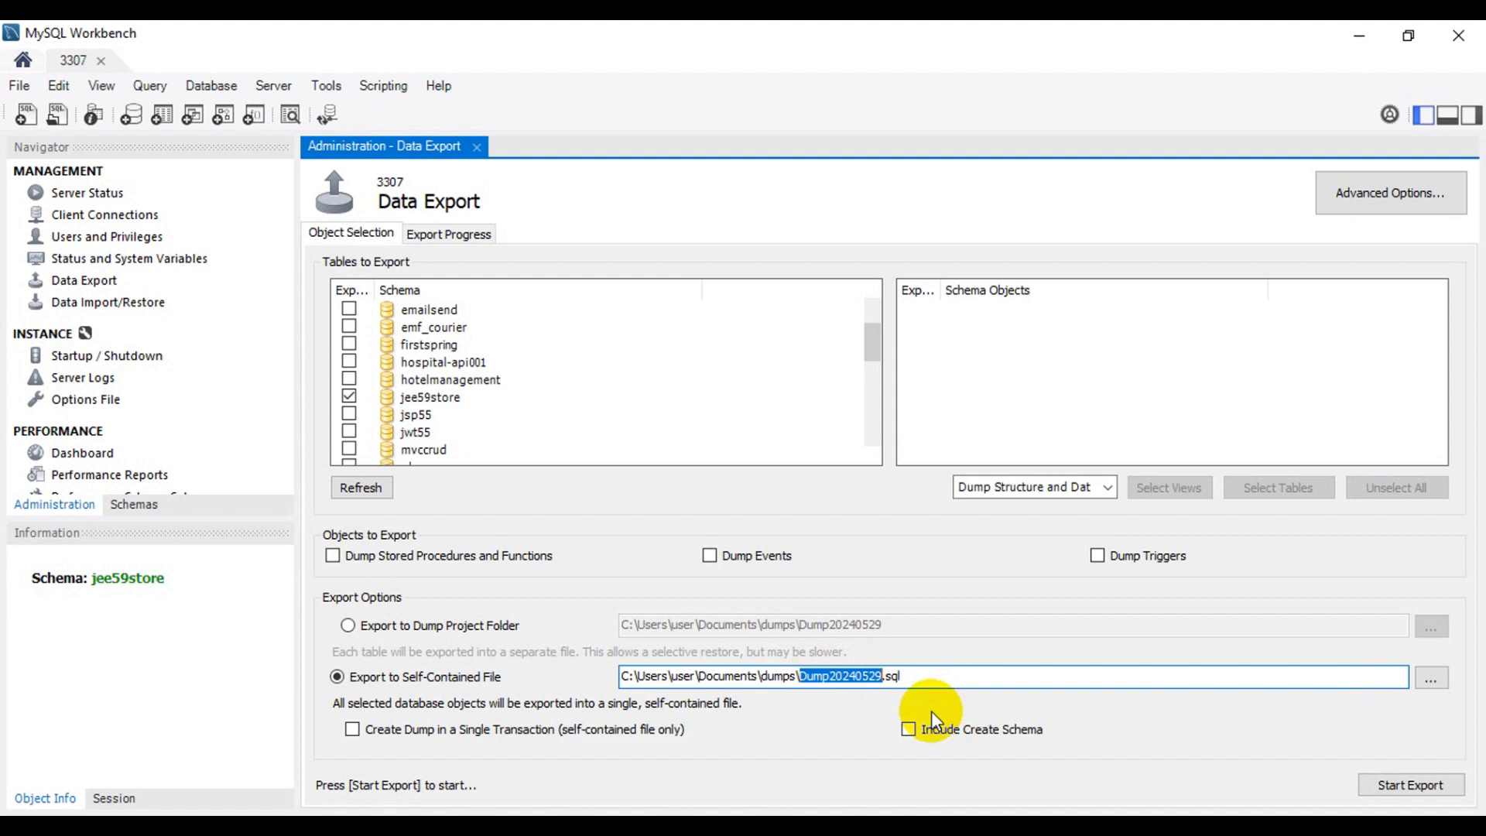
{"action": "type", "text": "jee"}
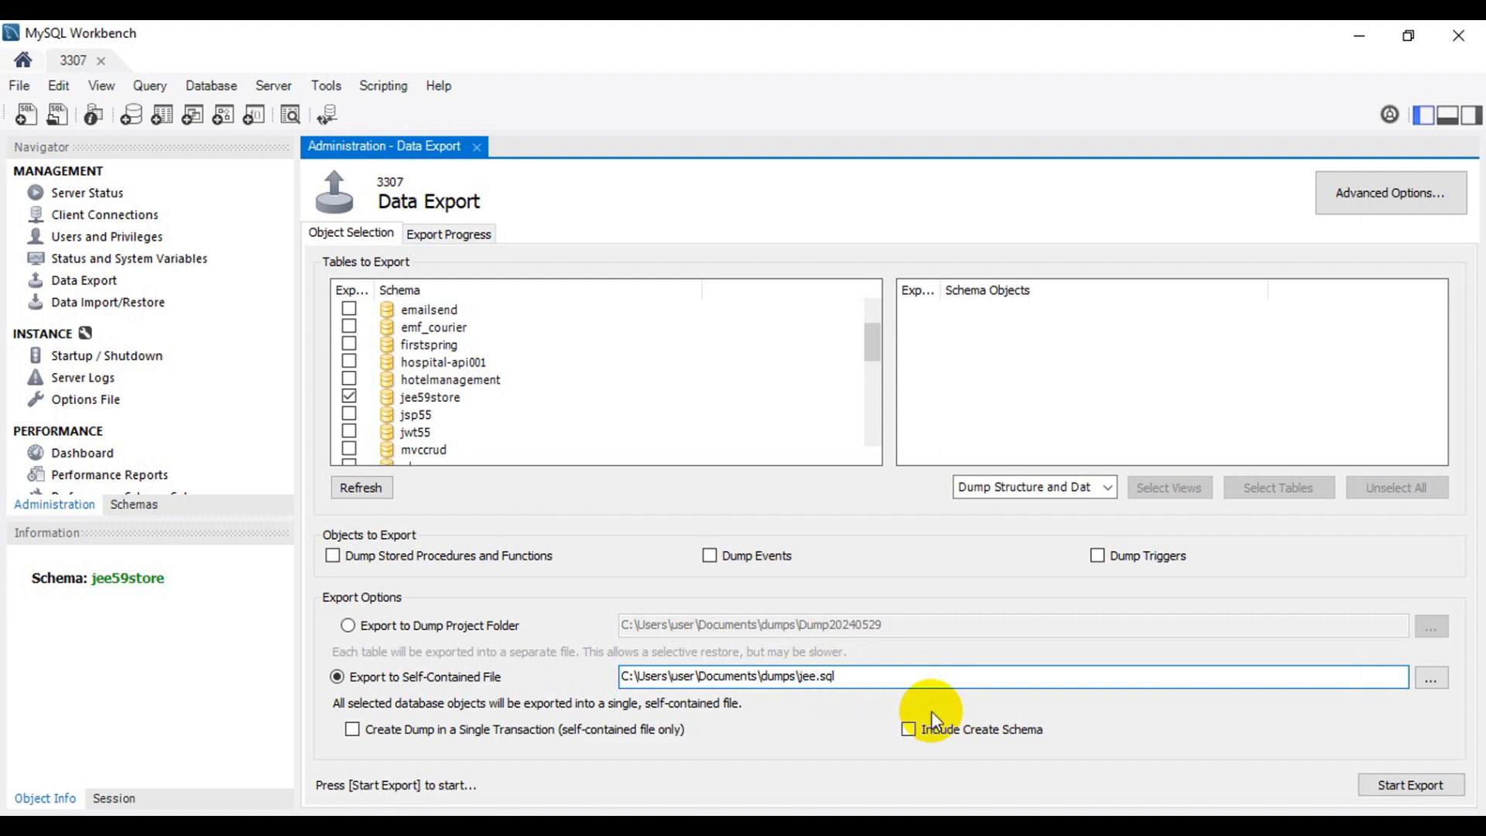
{"action": "type", "text": "59store"}
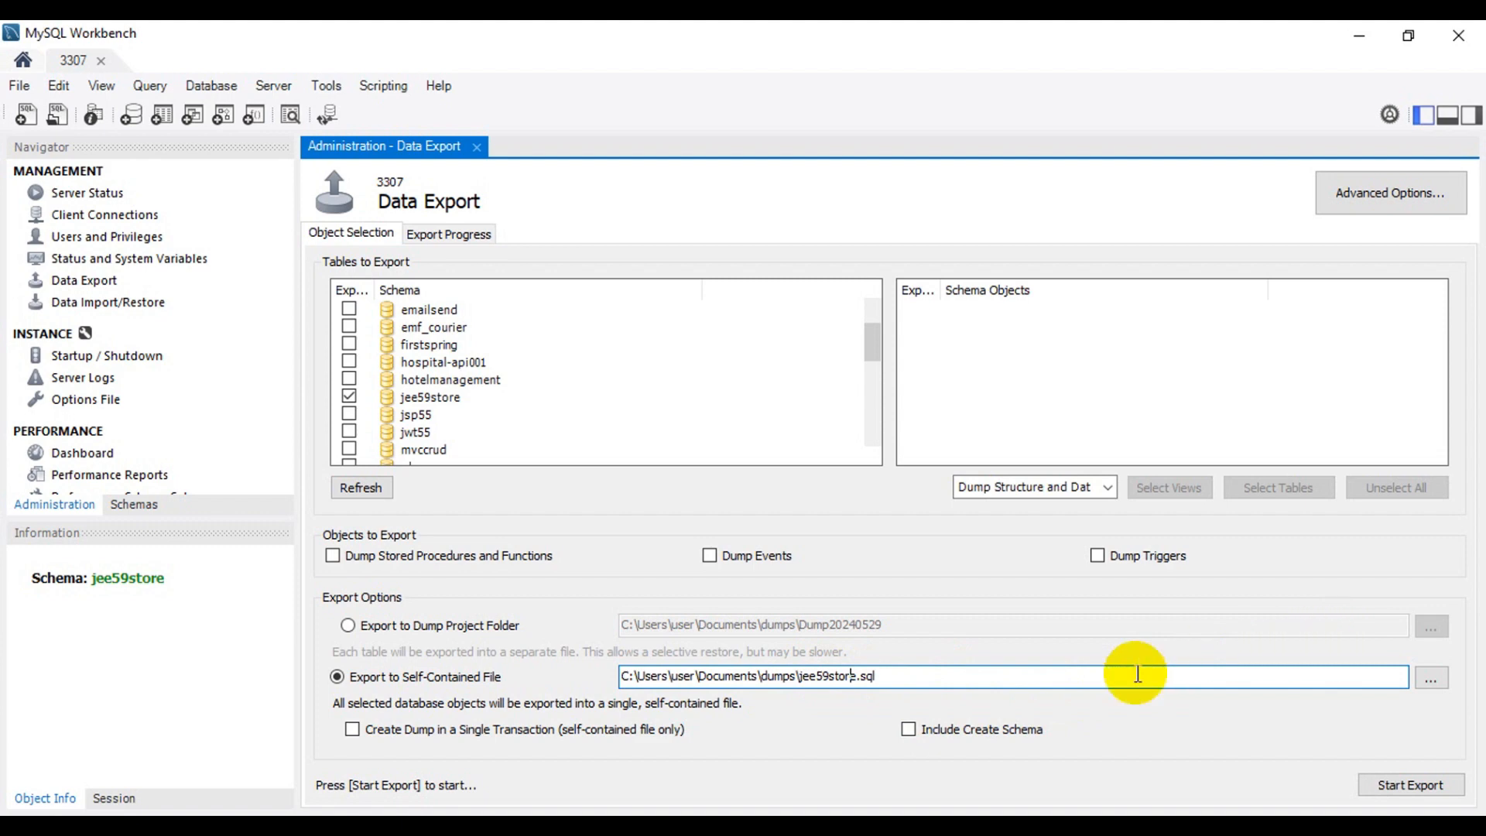
- Run the jee59store export and review its progress log
{"action": "left_click", "coordinate": [1421, 786]}
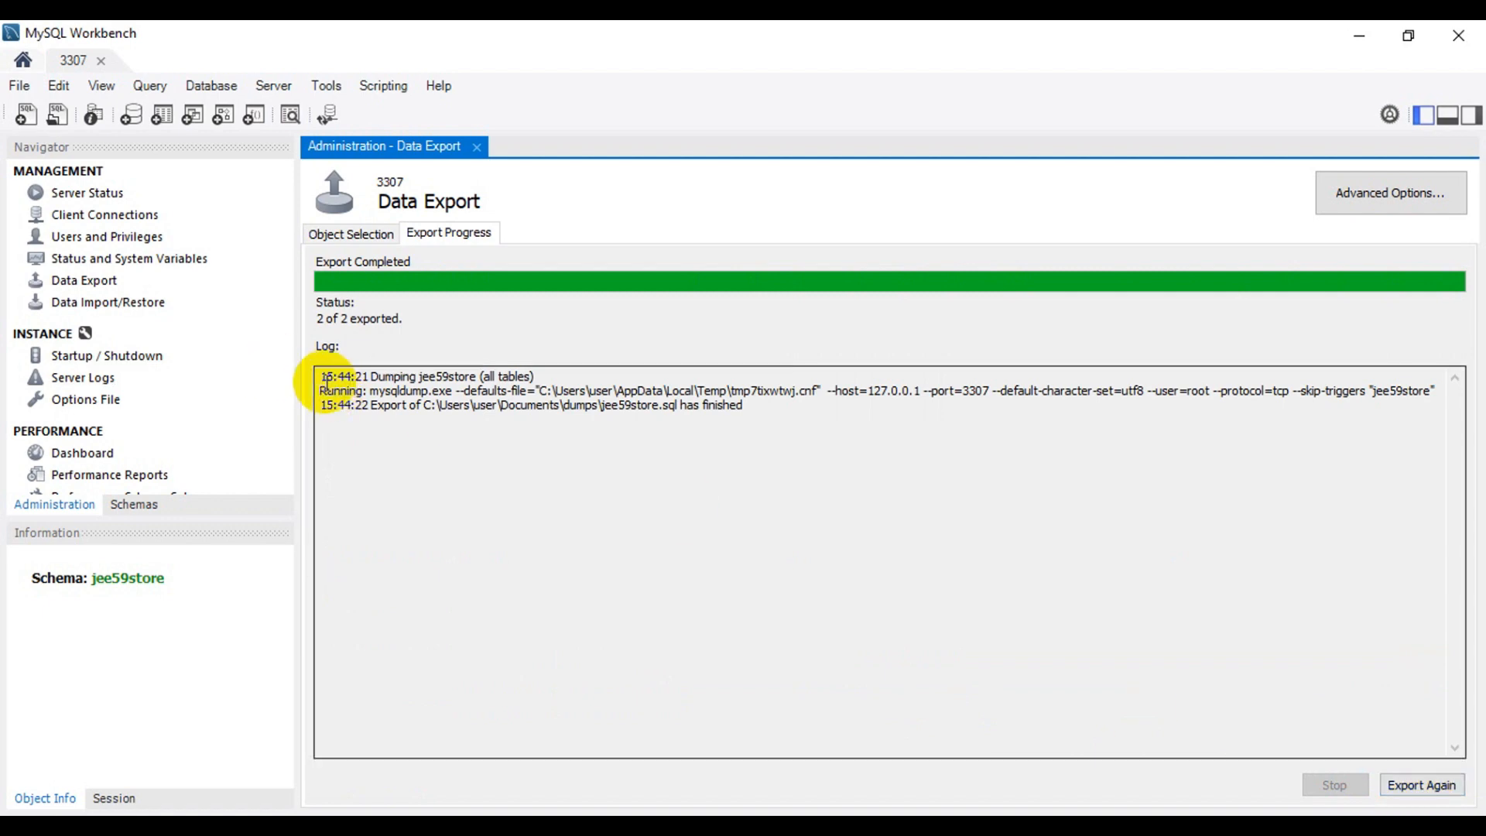
{"action": "left_click_drag", "start_coordinate": [325, 377], "coordinate": [813, 421]}
{"action": "left_click", "coordinate": [763, 480]}
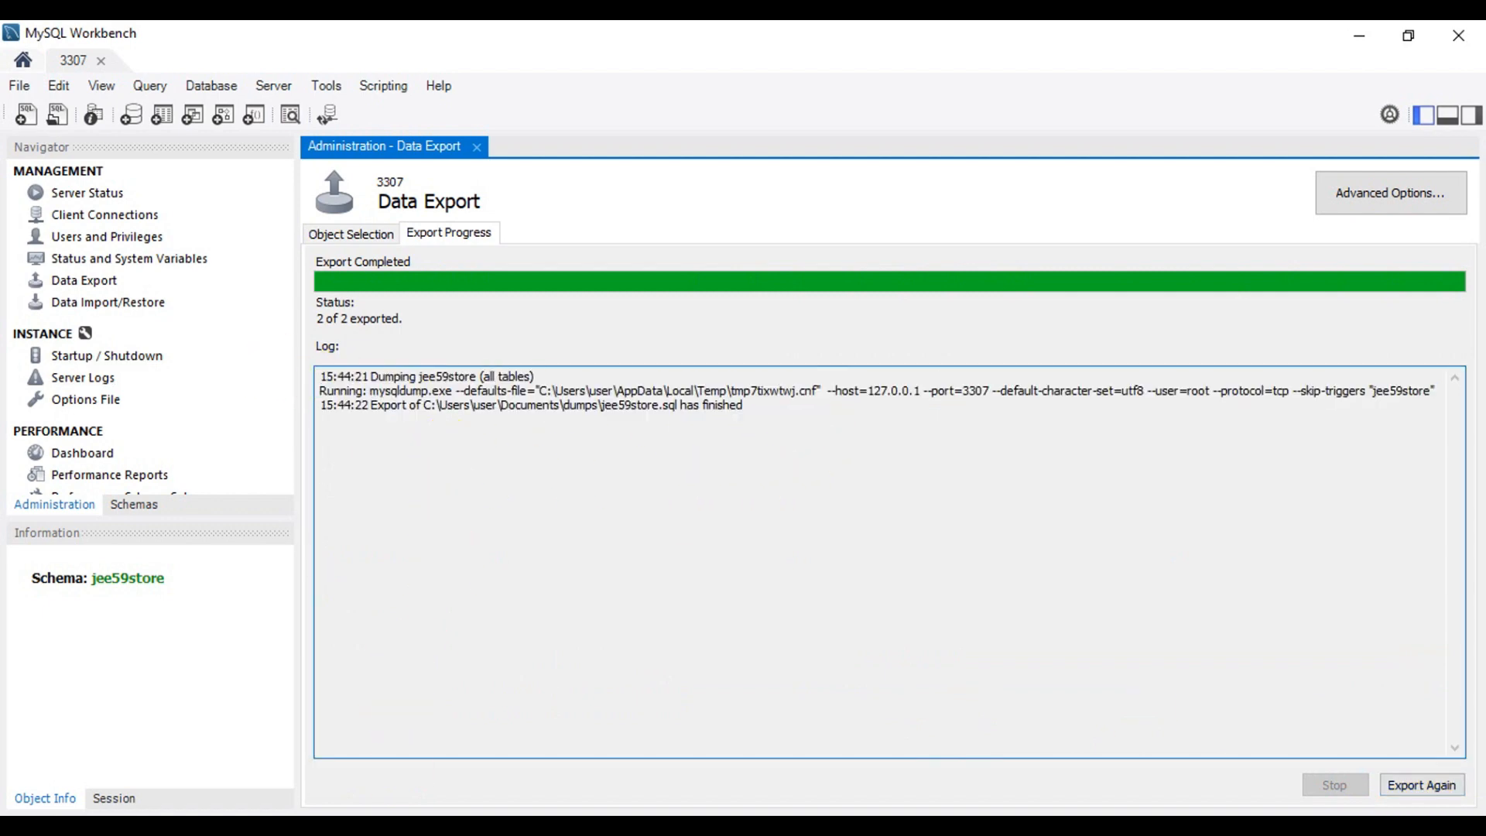
- In File Explorer, go to Documents\dumps, open jee59store.sql in Notepad++ and maximize its window
{"action": "left_click", "coordinate": [239, 827]}
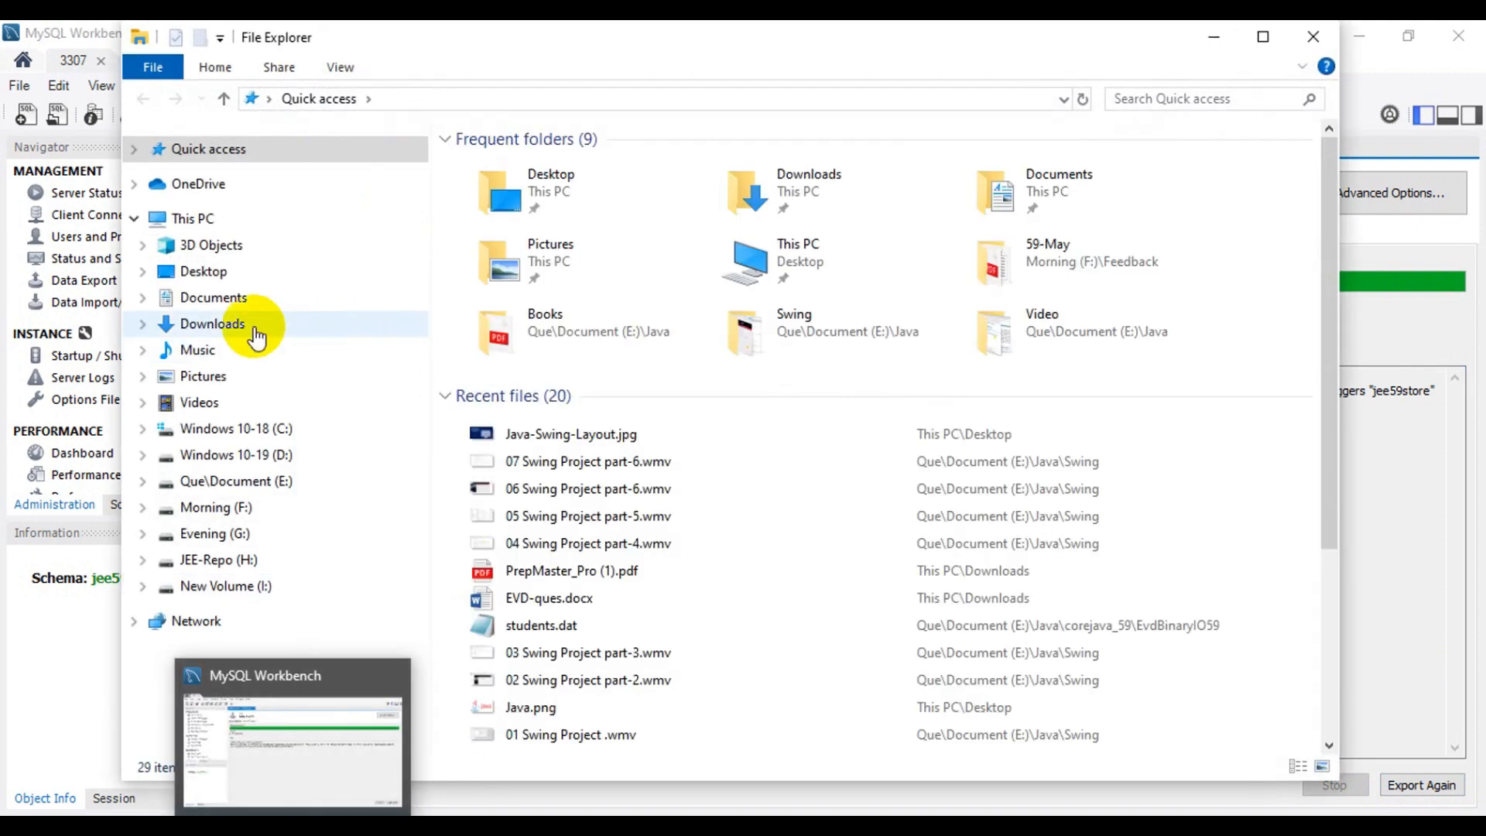
{"action": "left_click", "coordinate": [221, 300]}
{"action": "double_click", "coordinate": [497, 256]}
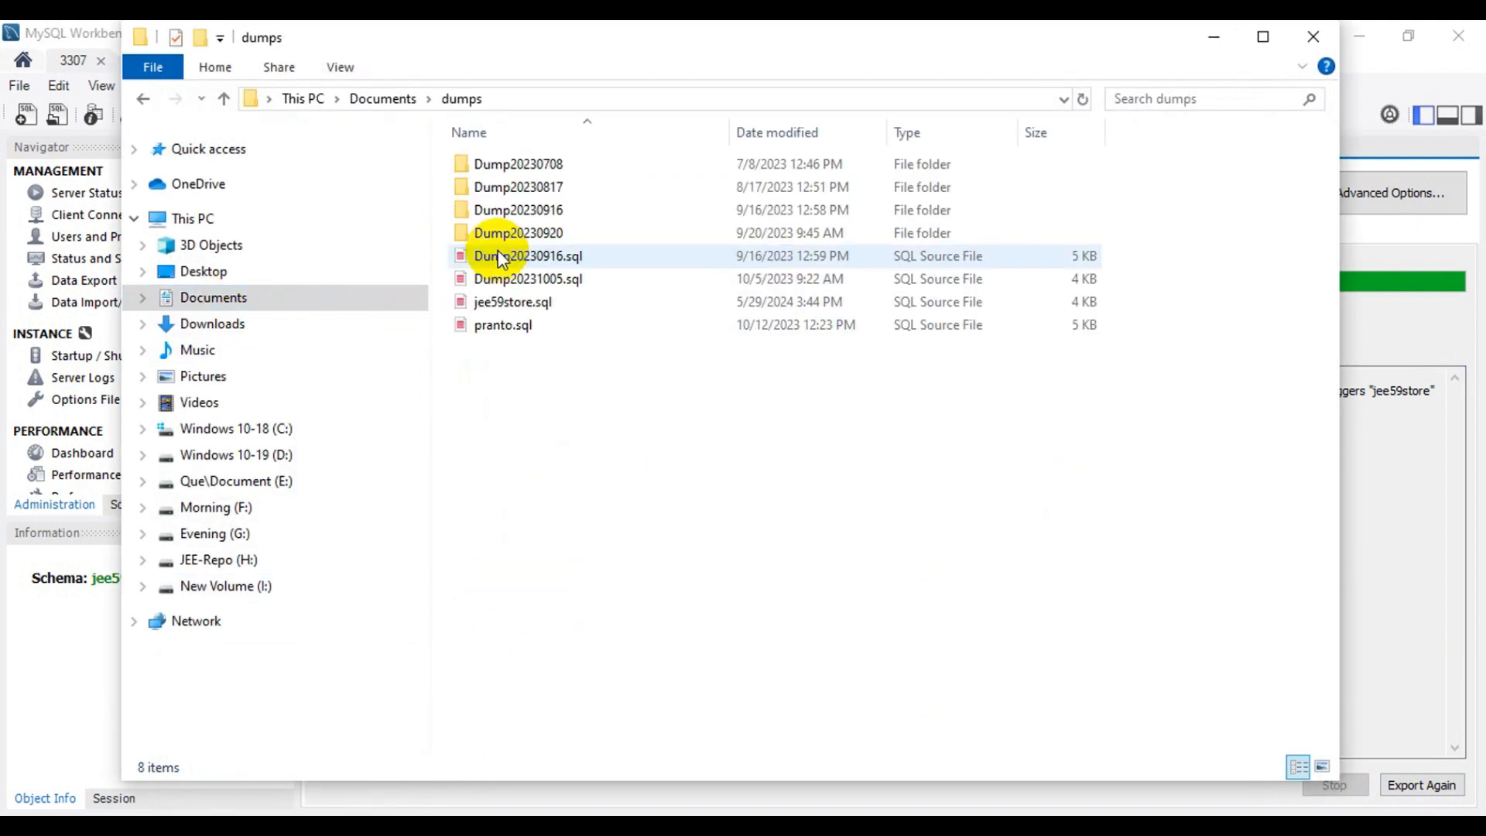
{"action": "left_click", "coordinate": [514, 304]}
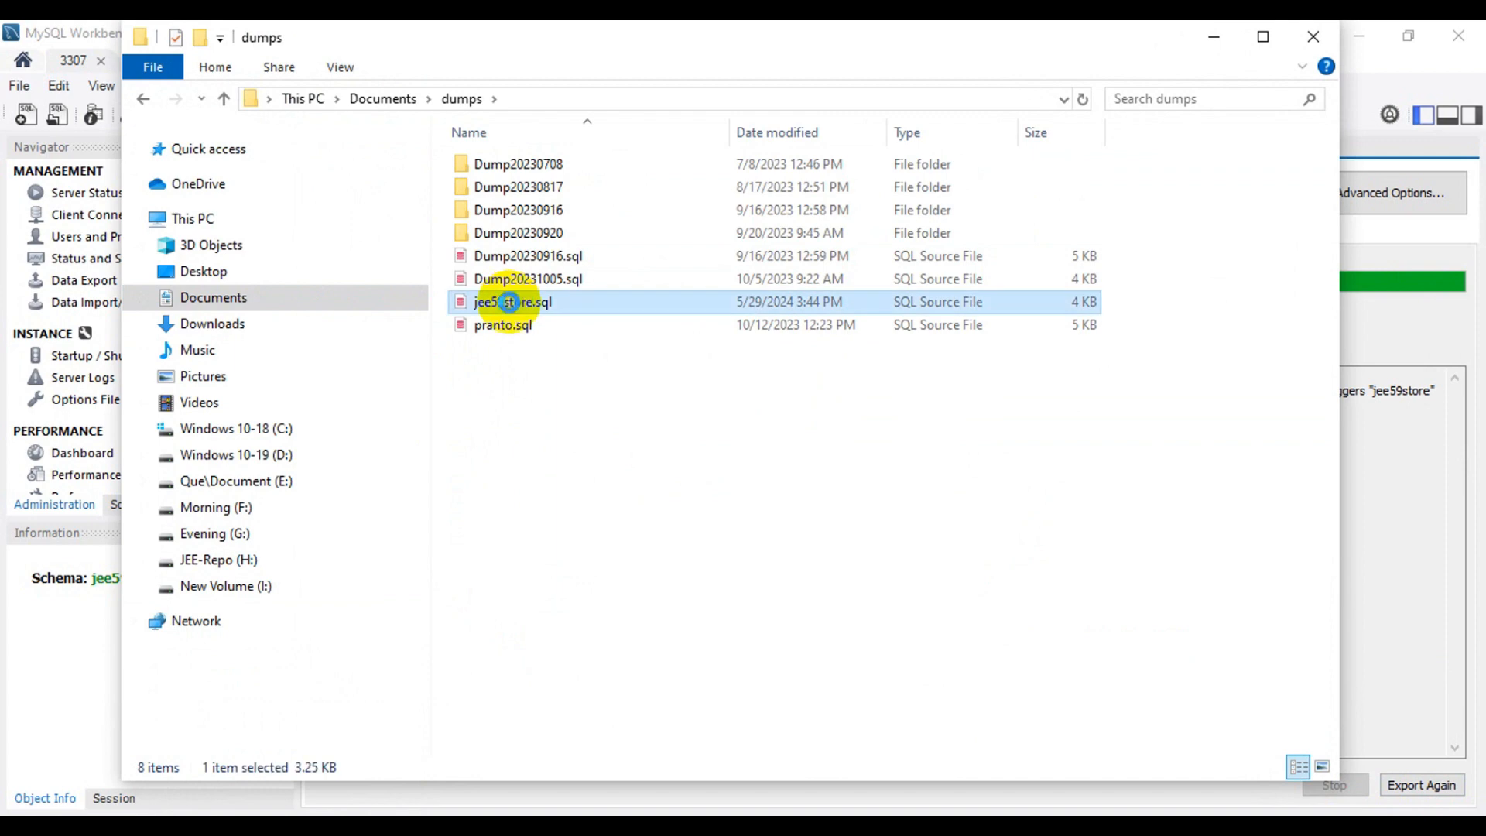
{"action": "right_click", "coordinate": [510, 302]}
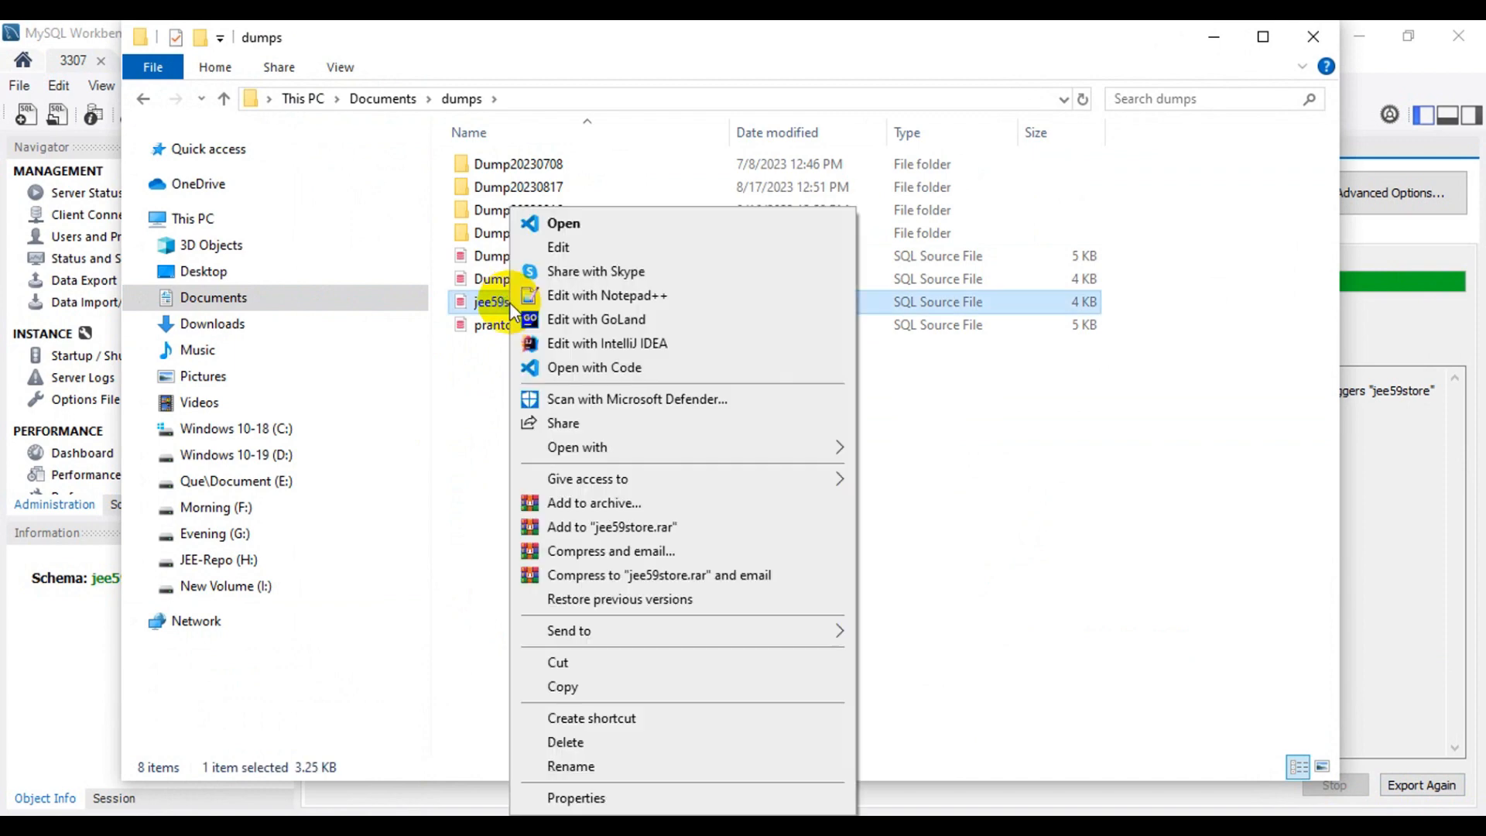
{"action": "left_click", "coordinate": [600, 298]}
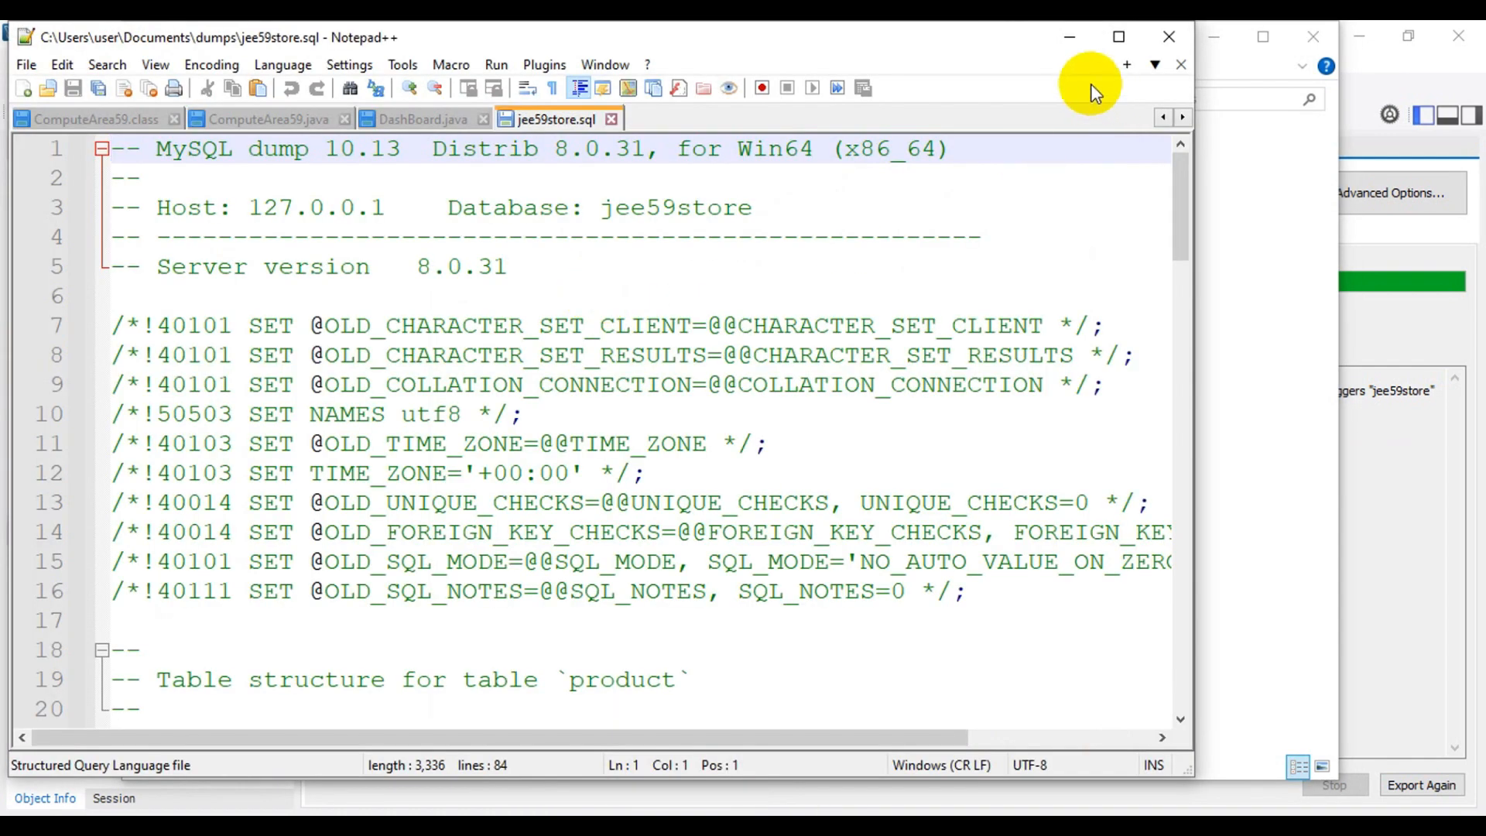
{"action": "left_click", "coordinate": [1119, 37]}
- Examine the product table's DROP TABLE, CREATE TABLE and INSERT INTO statements in the dump file
{"action": "scroll", "coordinate": [507, 430], "scroll_direction": "down", "scroll_amount": 4}
{"action": "scroll", "coordinate": [507, 429], "scroll_direction": "down", "scroll_amount": 2}
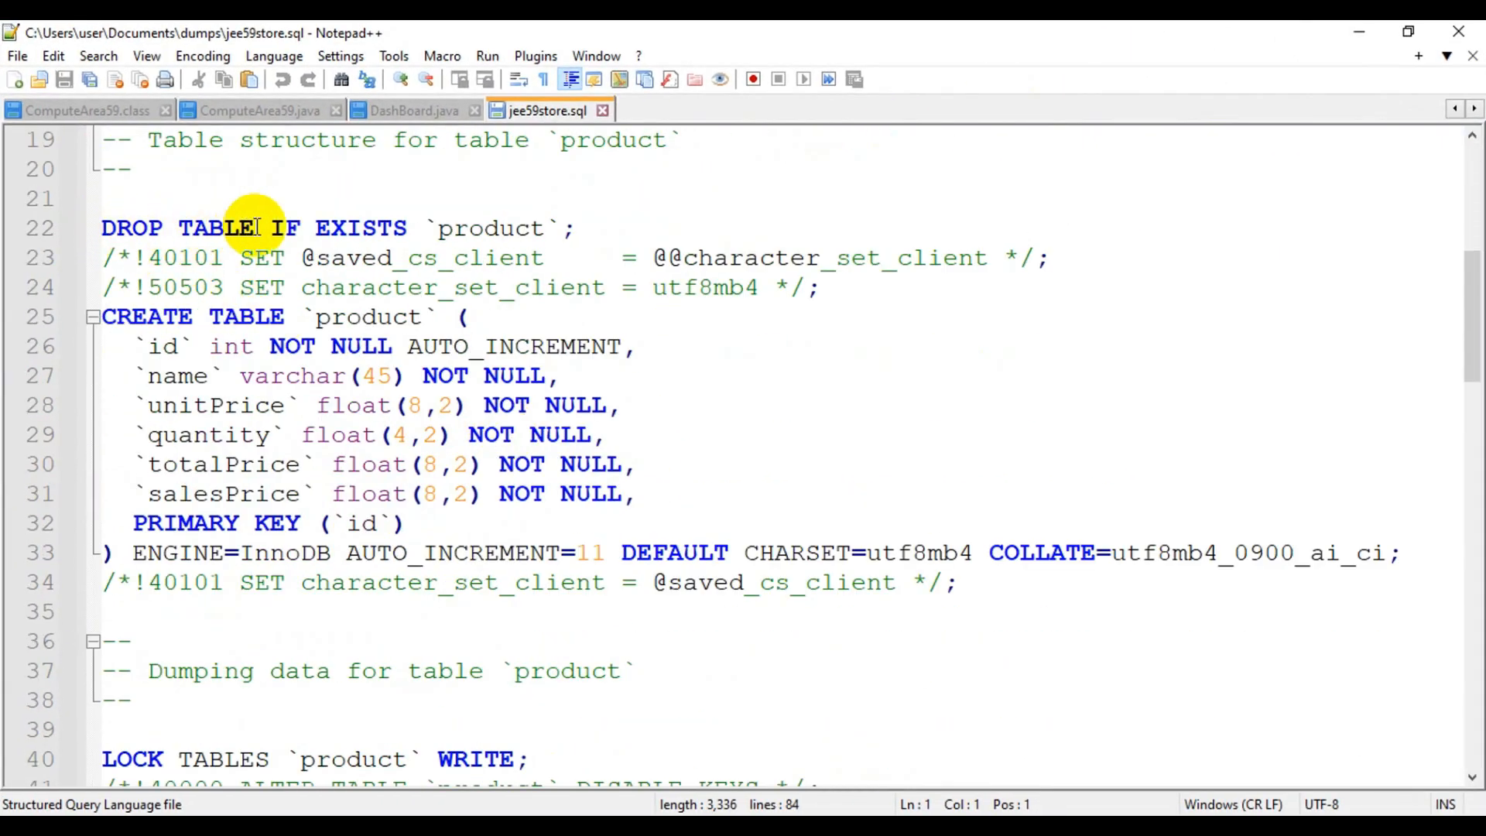
{"action": "left_click_drag", "start_coordinate": [437, 228], "coordinate": [546, 229]}
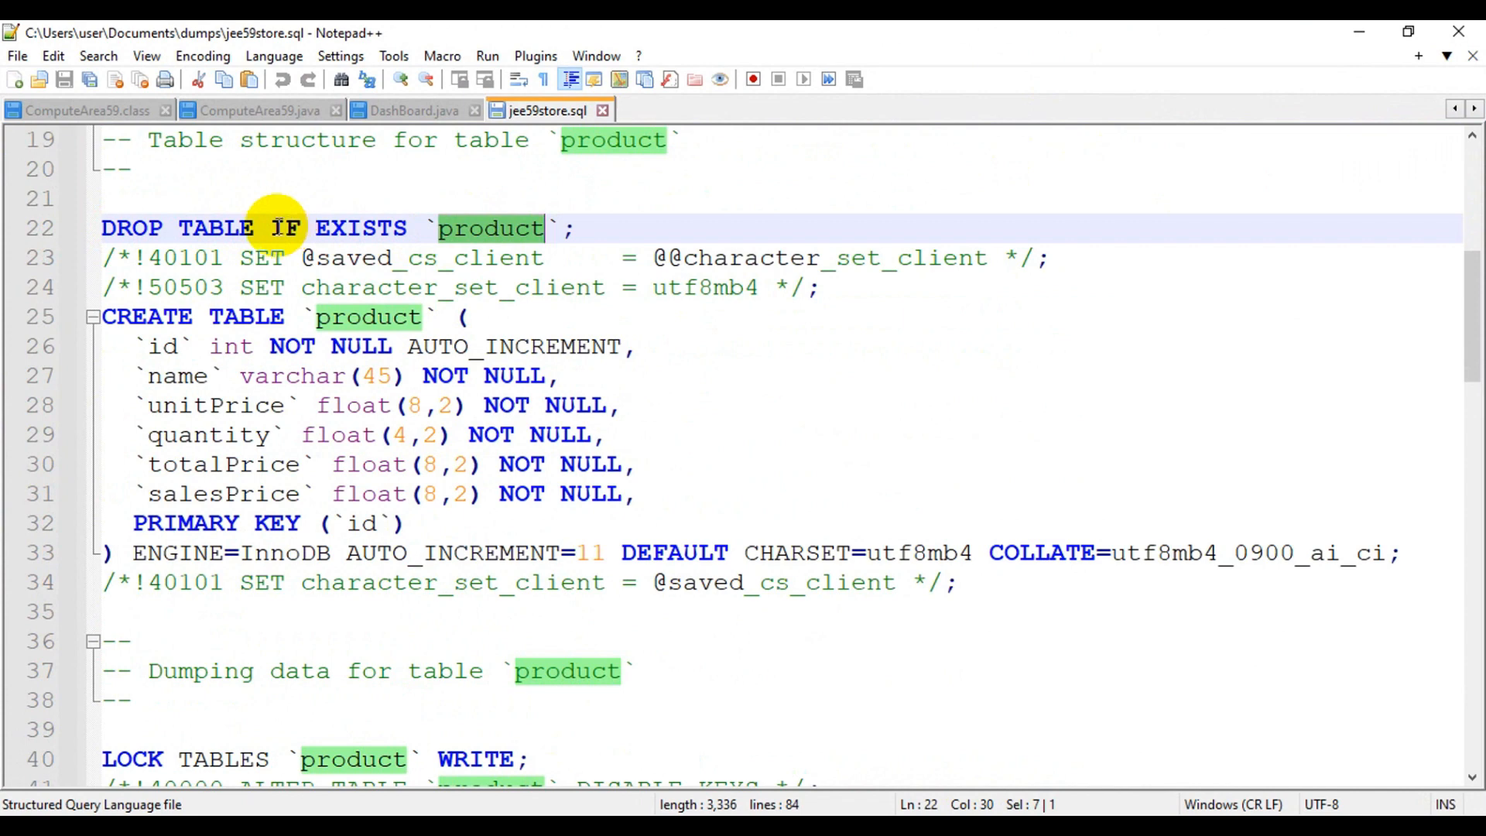
{"action": "left_click_drag", "start_coordinate": [117, 317], "coordinate": [441, 315]}
{"action": "scroll", "coordinate": [464, 313], "scroll_direction": "down", "scroll_amount": 2}
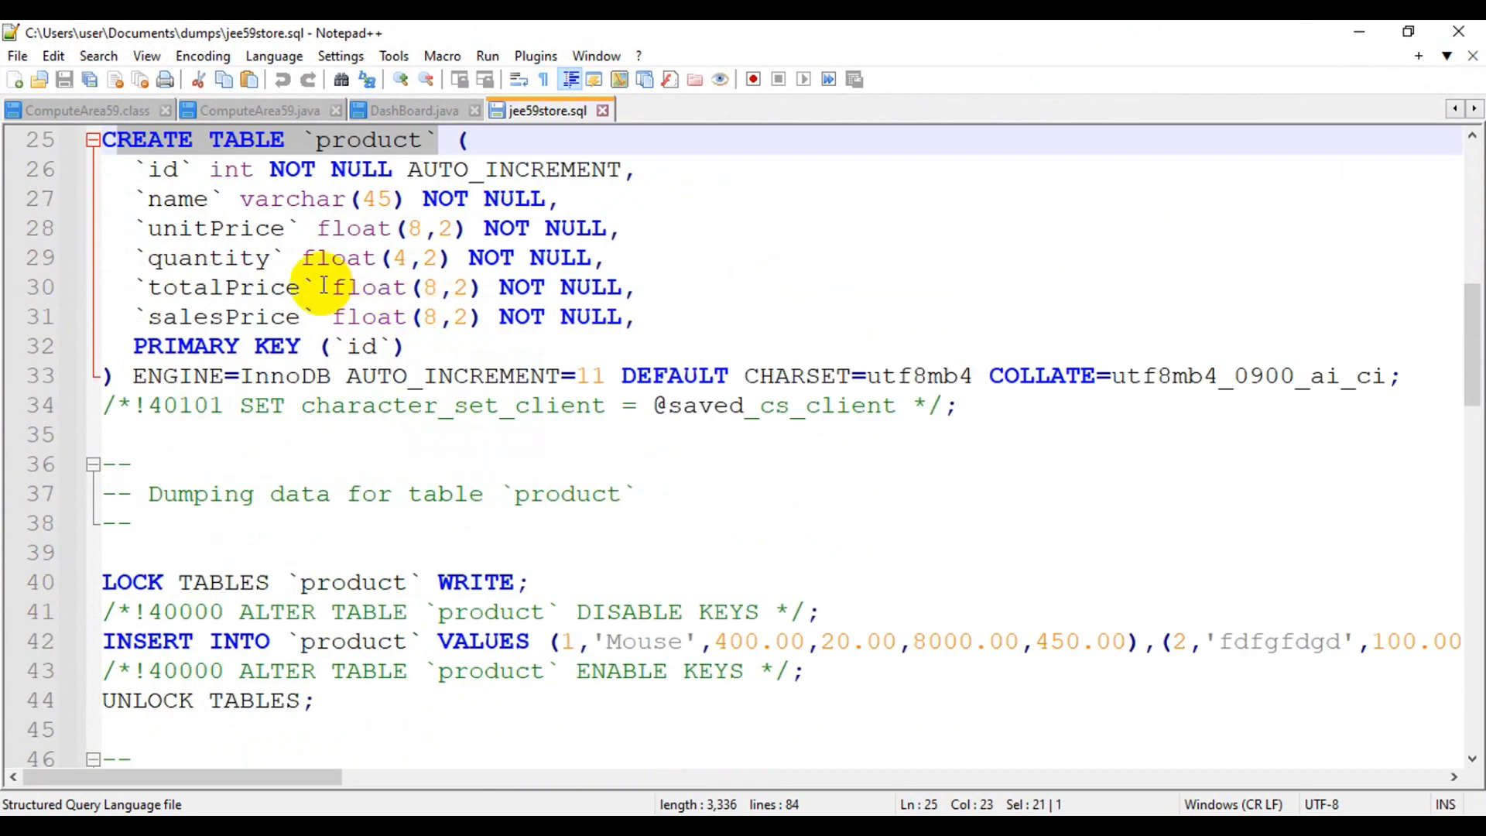
{"action": "mouse_move", "coordinate": [133, 168]}
{"action": "left_mouse_down"}
{"action": "mouse_move", "coordinate": [462, 245]}
{"action": "mouse_move", "coordinate": [653, 301]}
{"action": "mouse_move", "coordinate": [663, 321]}
{"action": "left_mouse_up"}
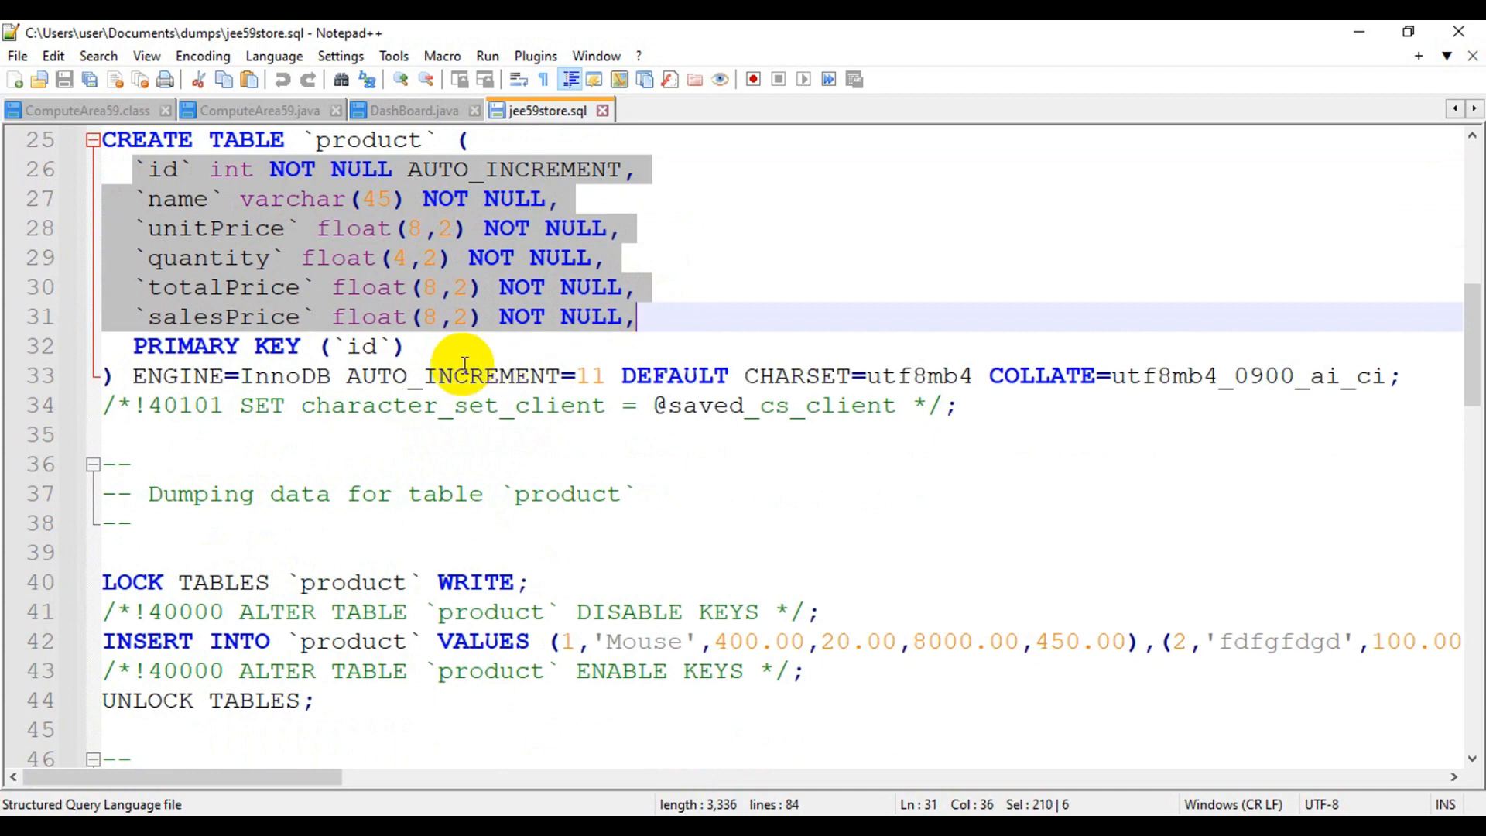
{"action": "scroll", "coordinate": [433, 356], "scroll_direction": "down", "scroll_amount": 4}
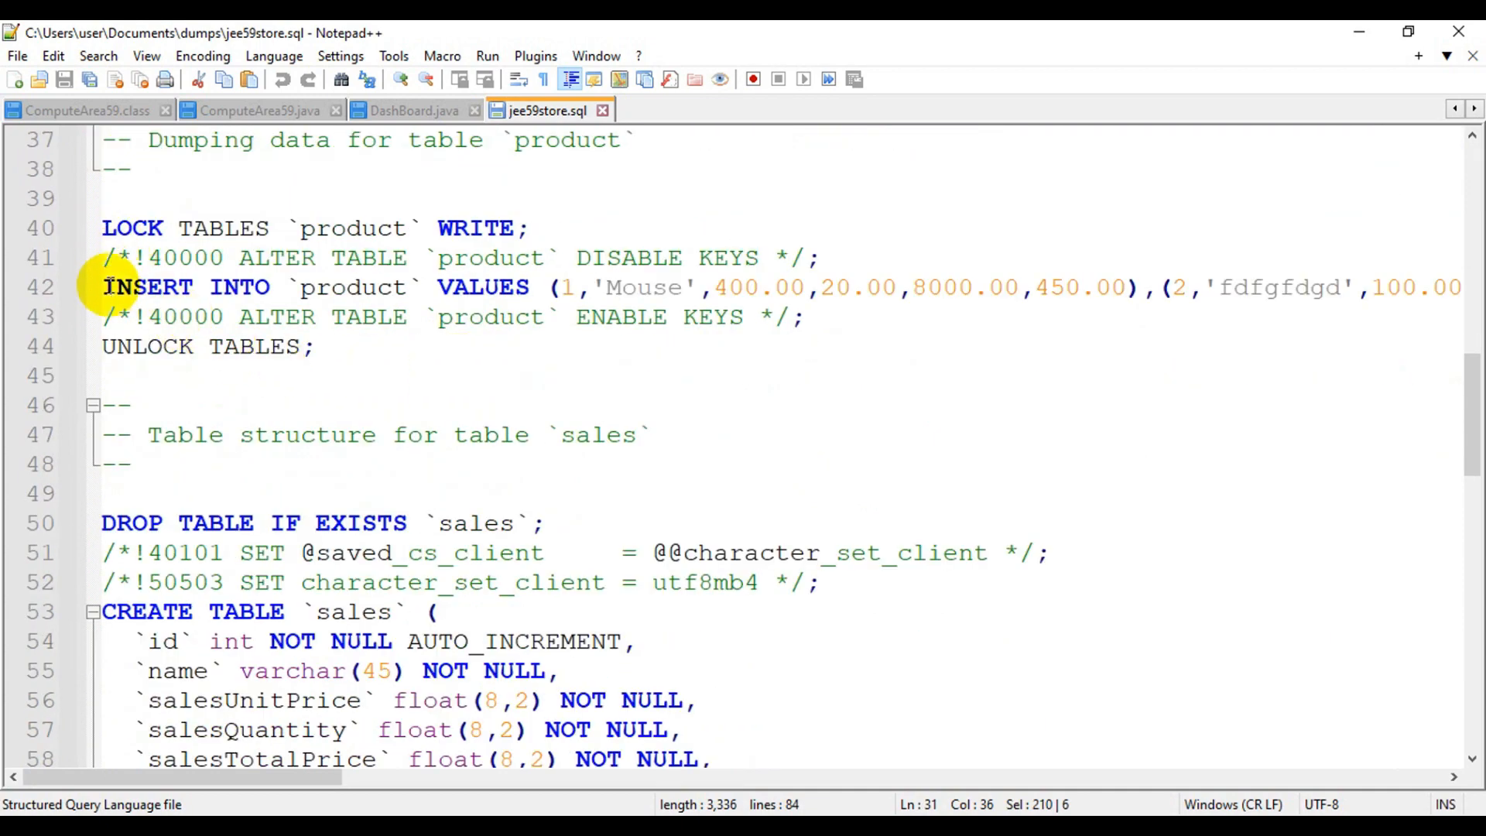
{"action": "left_click_drag", "start_coordinate": [107, 287], "coordinate": [1035, 290]}
{"action": "left_click_drag", "start_coordinate": [292, 777], "coordinate": [59, 650]}
- Examine the sales table's DROP TABLE, CREATE TABLE and data-insertion statements through the end of the dump, and close Notepad++
{"action": "scroll", "coordinate": [60, 650], "scroll_direction": "down", "scroll_amount": 2}
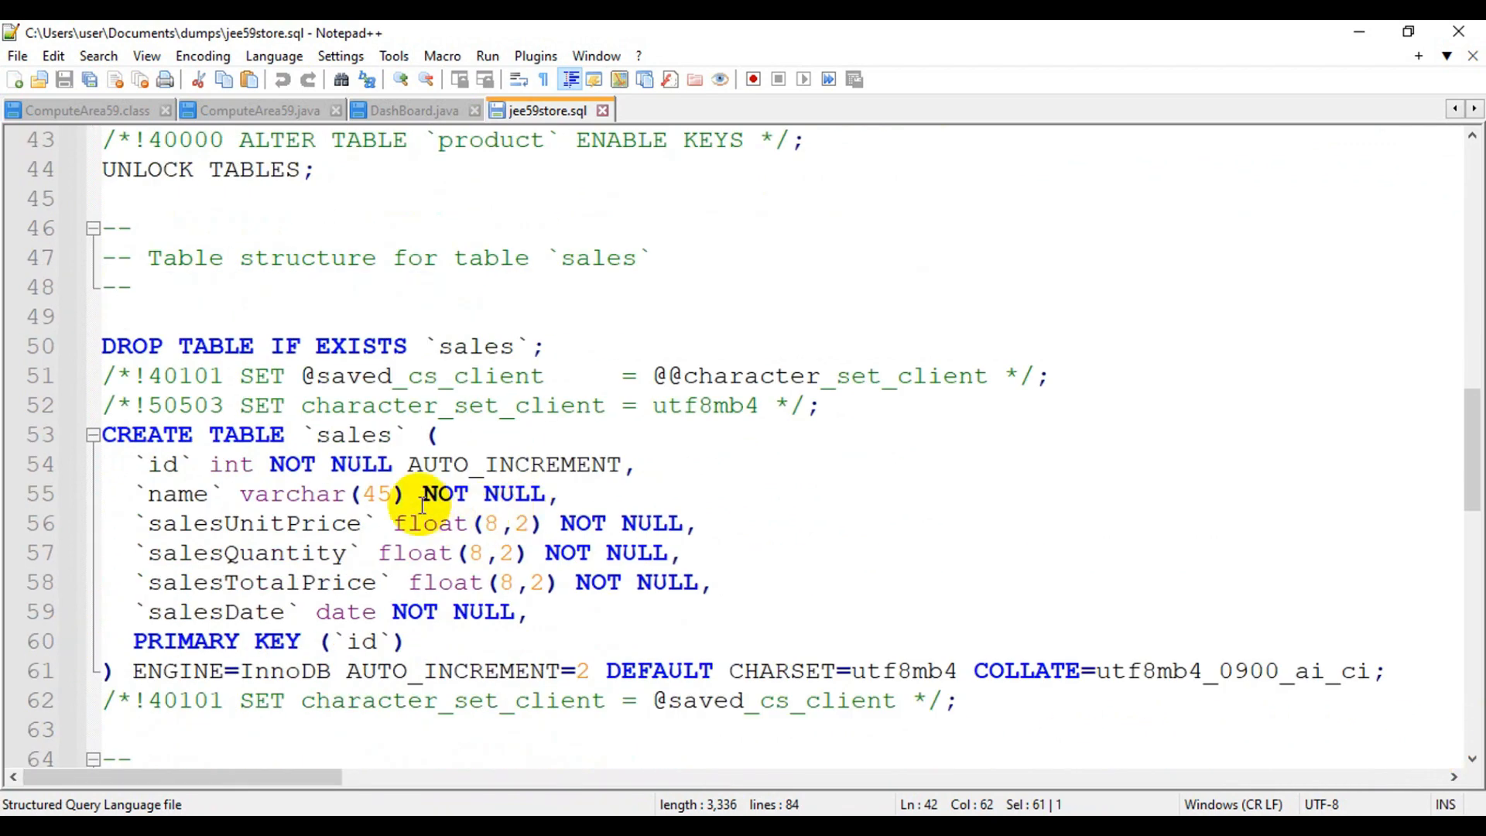
{"action": "left_click_drag", "start_coordinate": [305, 435], "coordinate": [417, 450]}
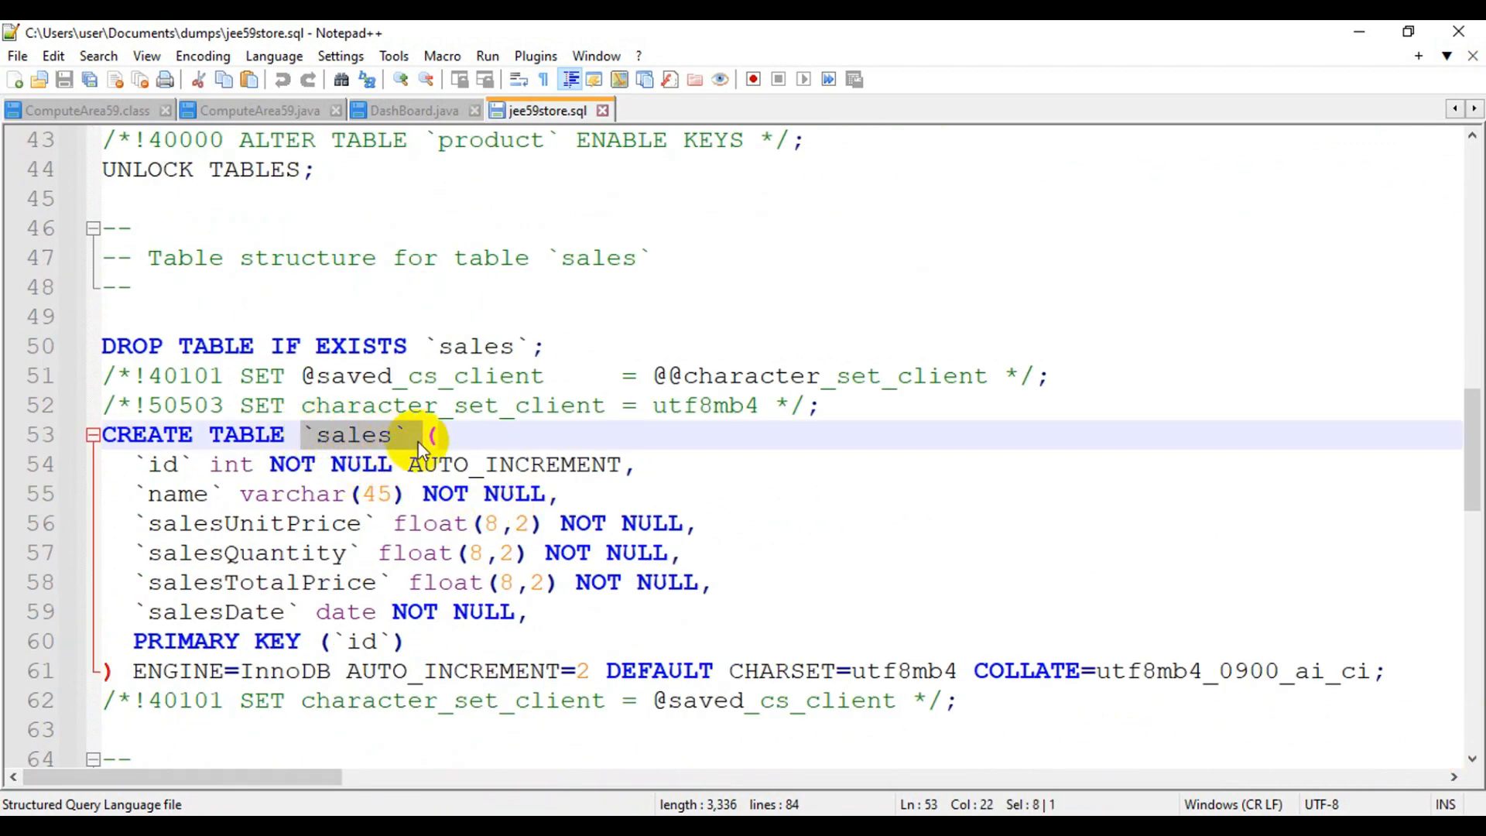
{"action": "left_click_drag", "start_coordinate": [103, 345], "coordinate": [555, 346]}
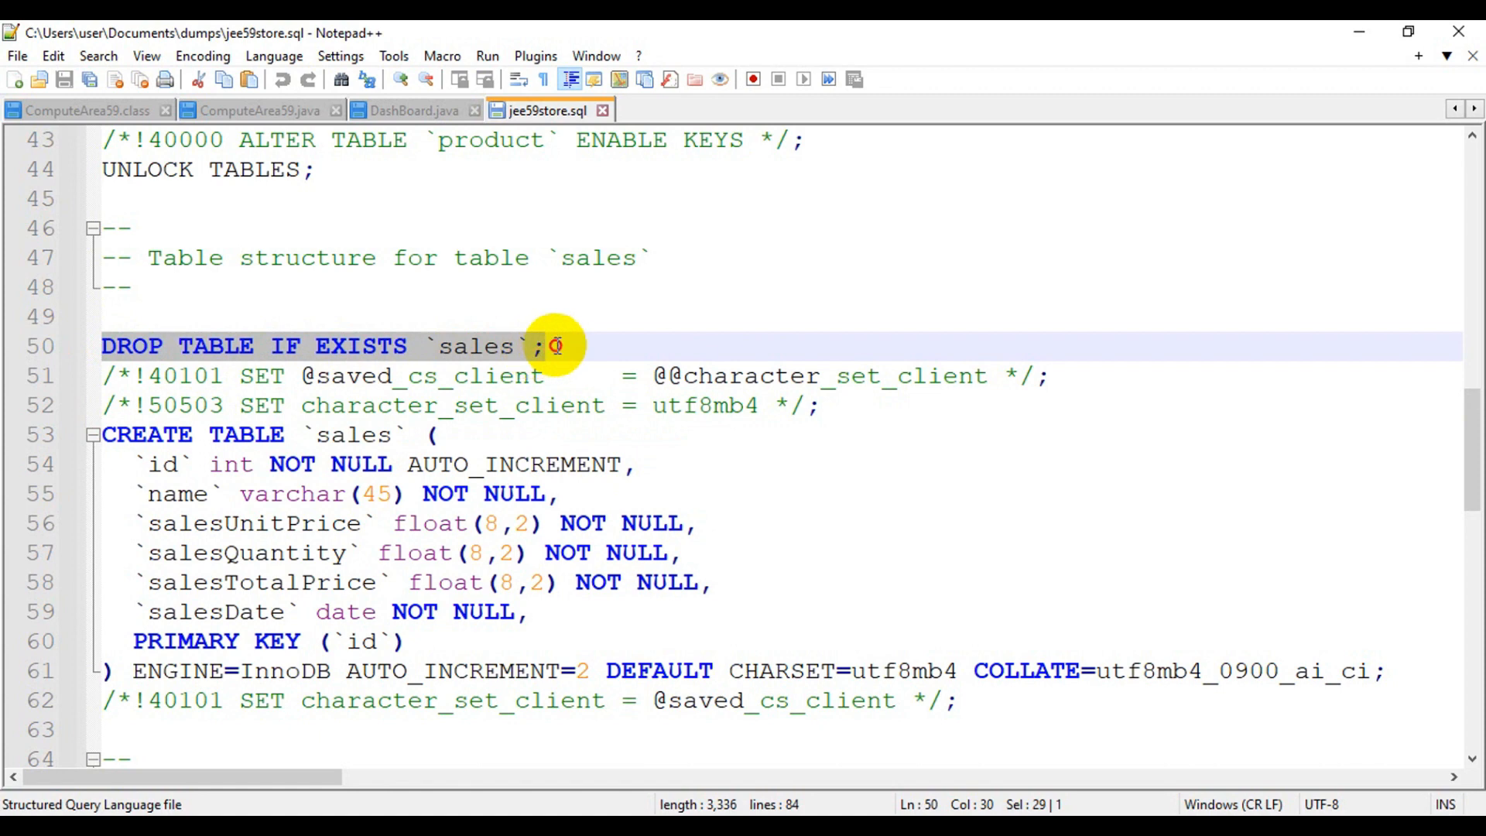
{"action": "left_click", "coordinate": [559, 345]}
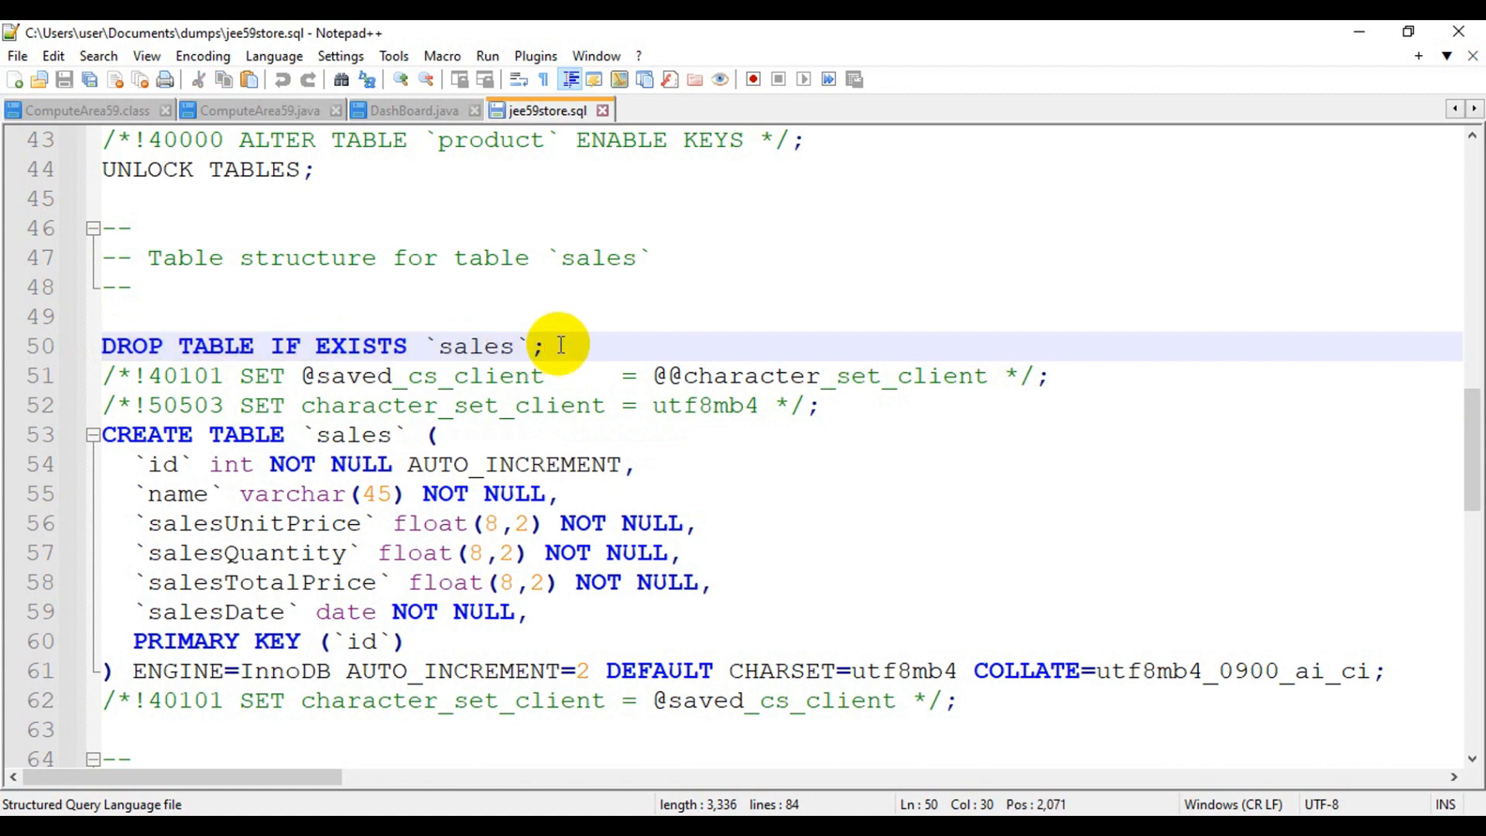
{"action": "left_click_drag", "start_coordinate": [559, 345], "coordinate": [279, 449]}
{"action": "scroll", "coordinate": [441, 498], "scroll_direction": "down", "scroll_amount": 2}
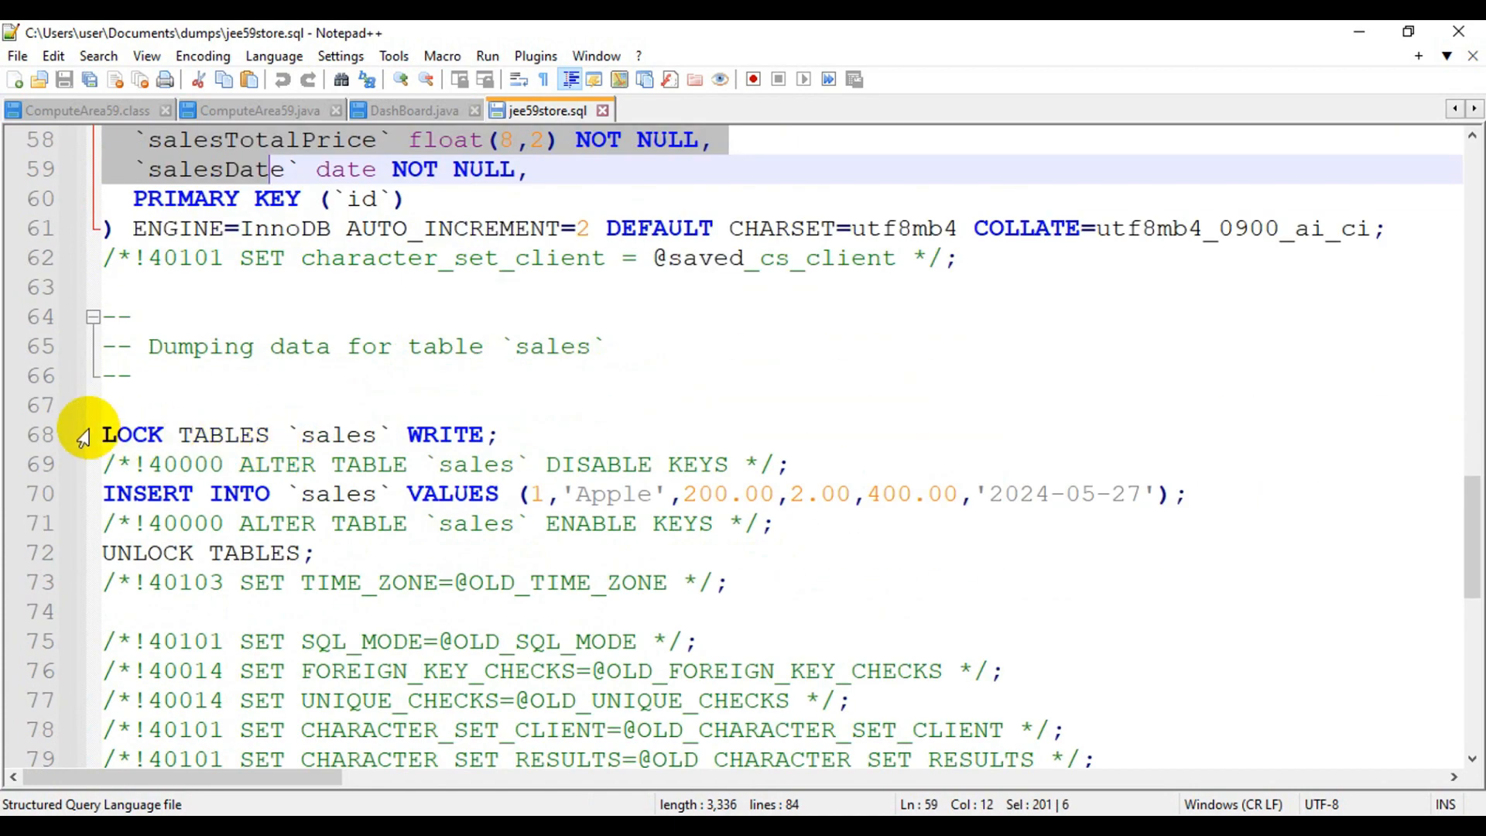
{"action": "left_click_drag", "start_coordinate": [99, 435], "coordinate": [315, 557]}
{"action": "scroll", "coordinate": [315, 580], "scroll_direction": "down", "scroll_amount": 1}
{"action": "scroll", "coordinate": [315, 581], "scroll_direction": "down", "scroll_amount": 3}
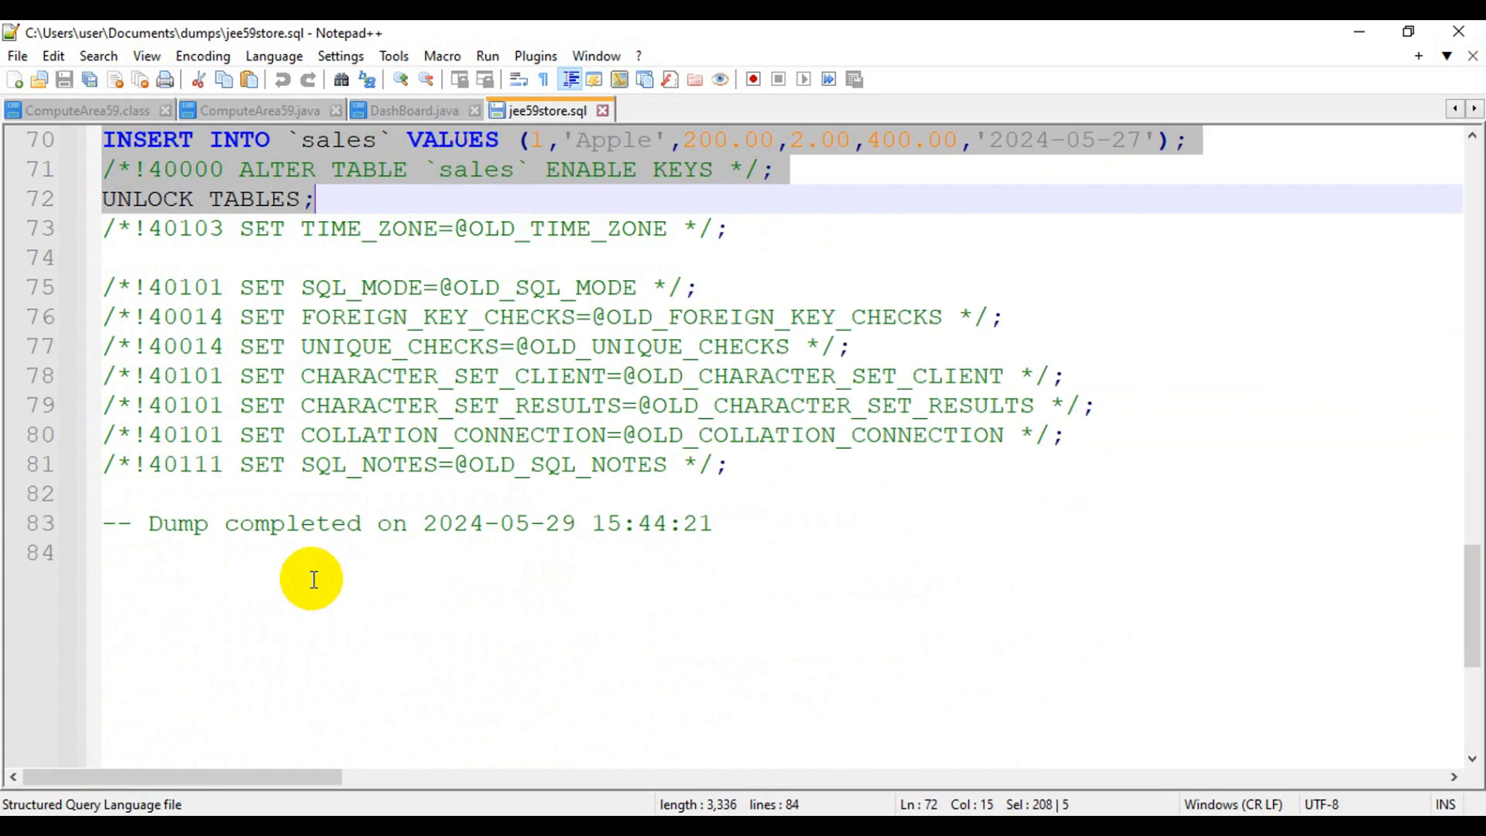
{"action": "double_click", "coordinate": [295, 202]}
{"action": "scroll", "coordinate": [317, 371], "scroll_direction": "down", "scroll_amount": 5}
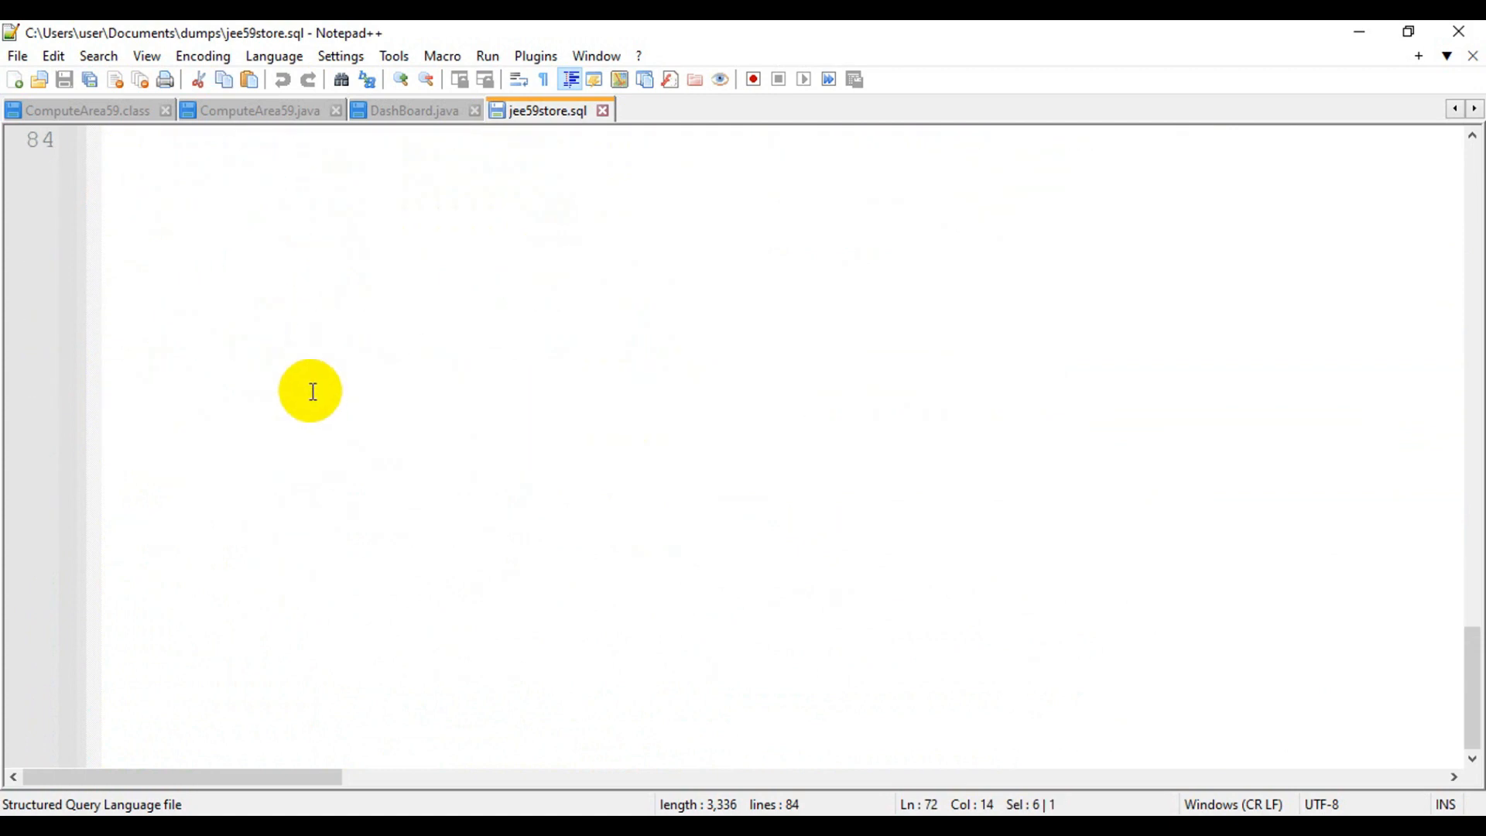
{"action": "left_click", "coordinate": [1461, 34]}
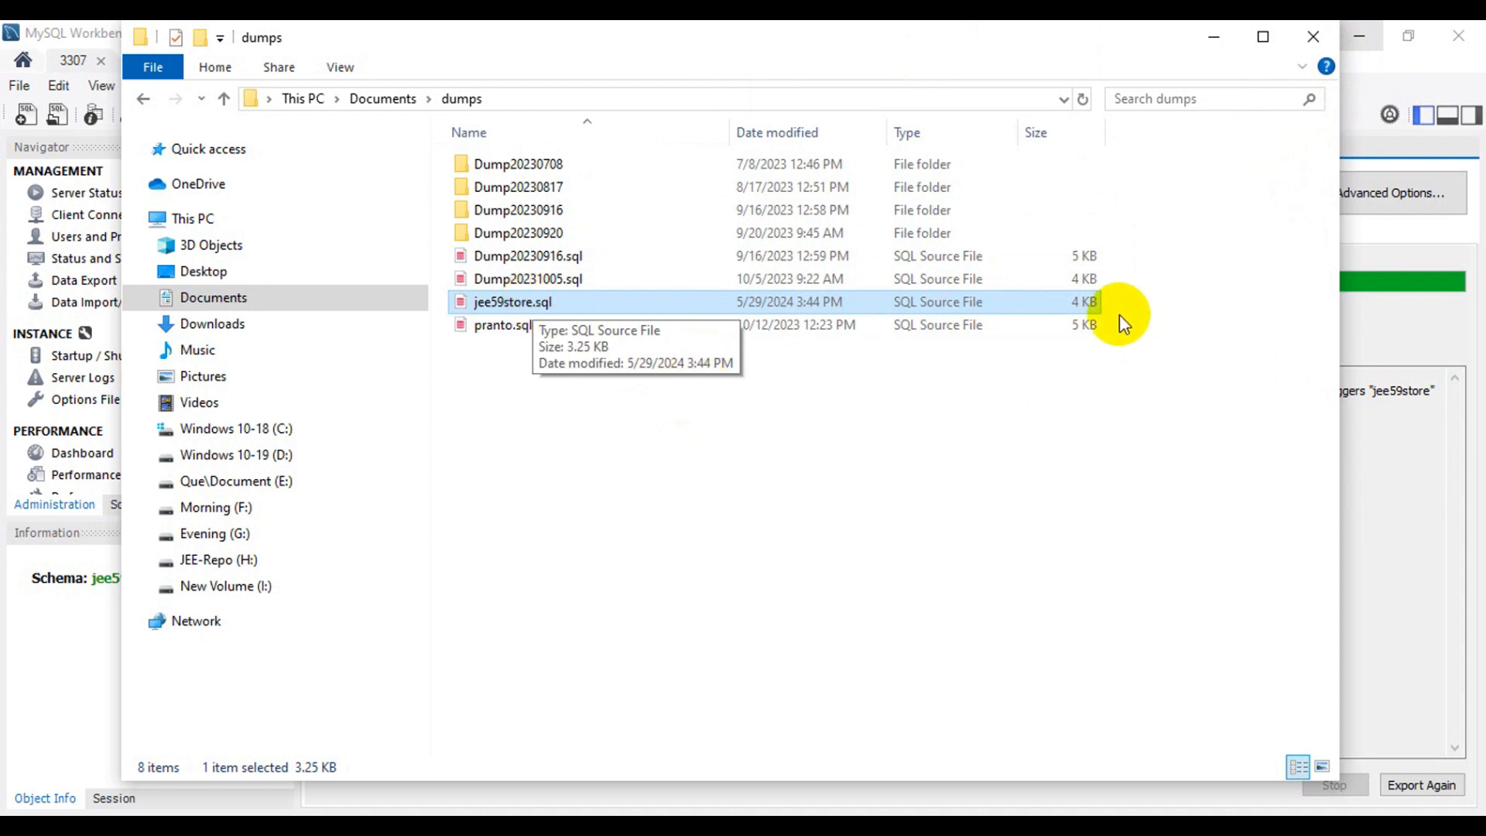
- Copy the jee59store.sql file from the dumps folder in File Explorer
{"action": "left_click", "coordinate": [1031, 424]}
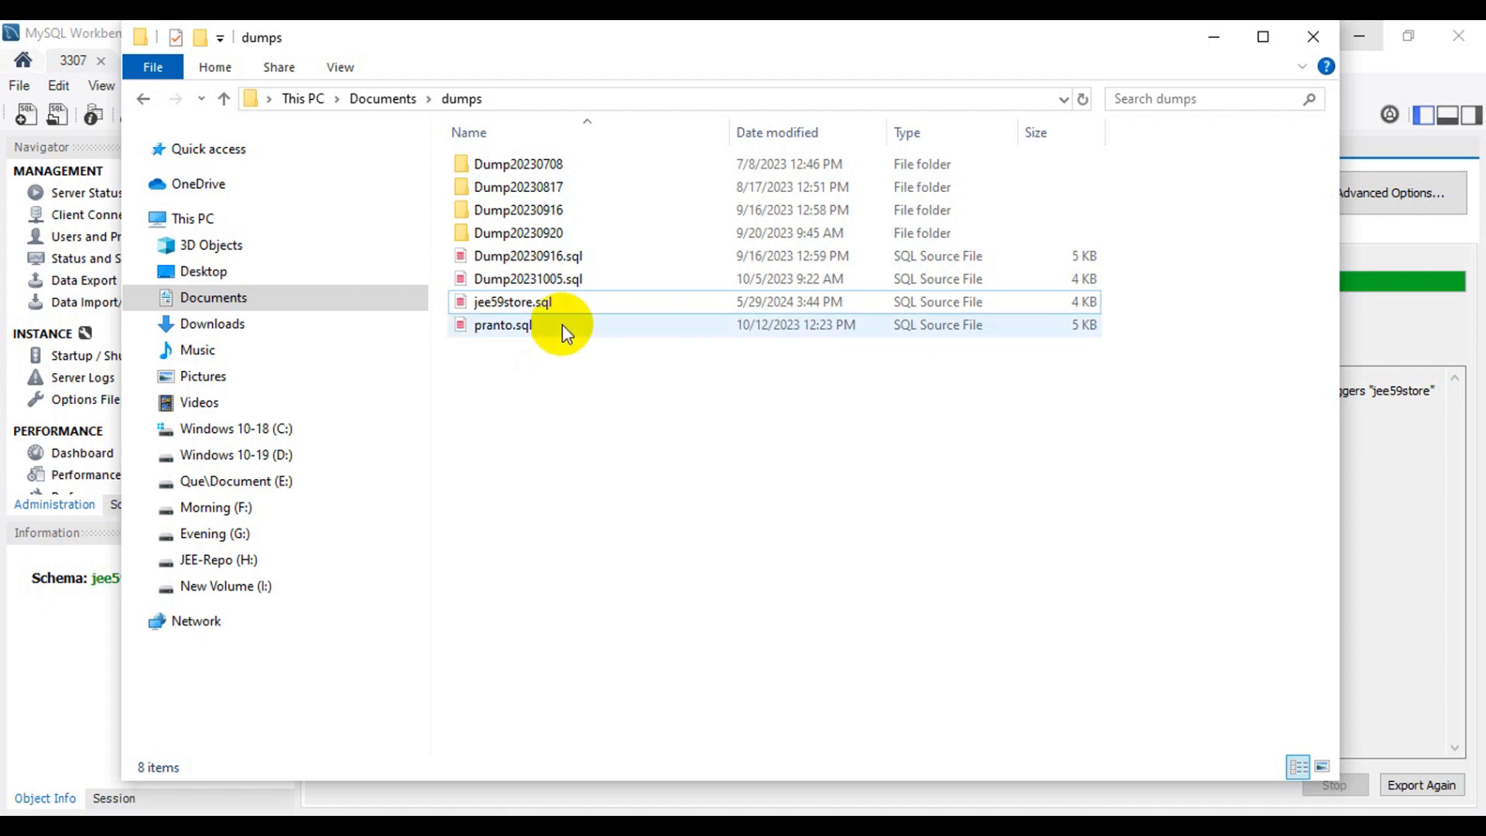
{"action": "right_click", "coordinate": [554, 304]}
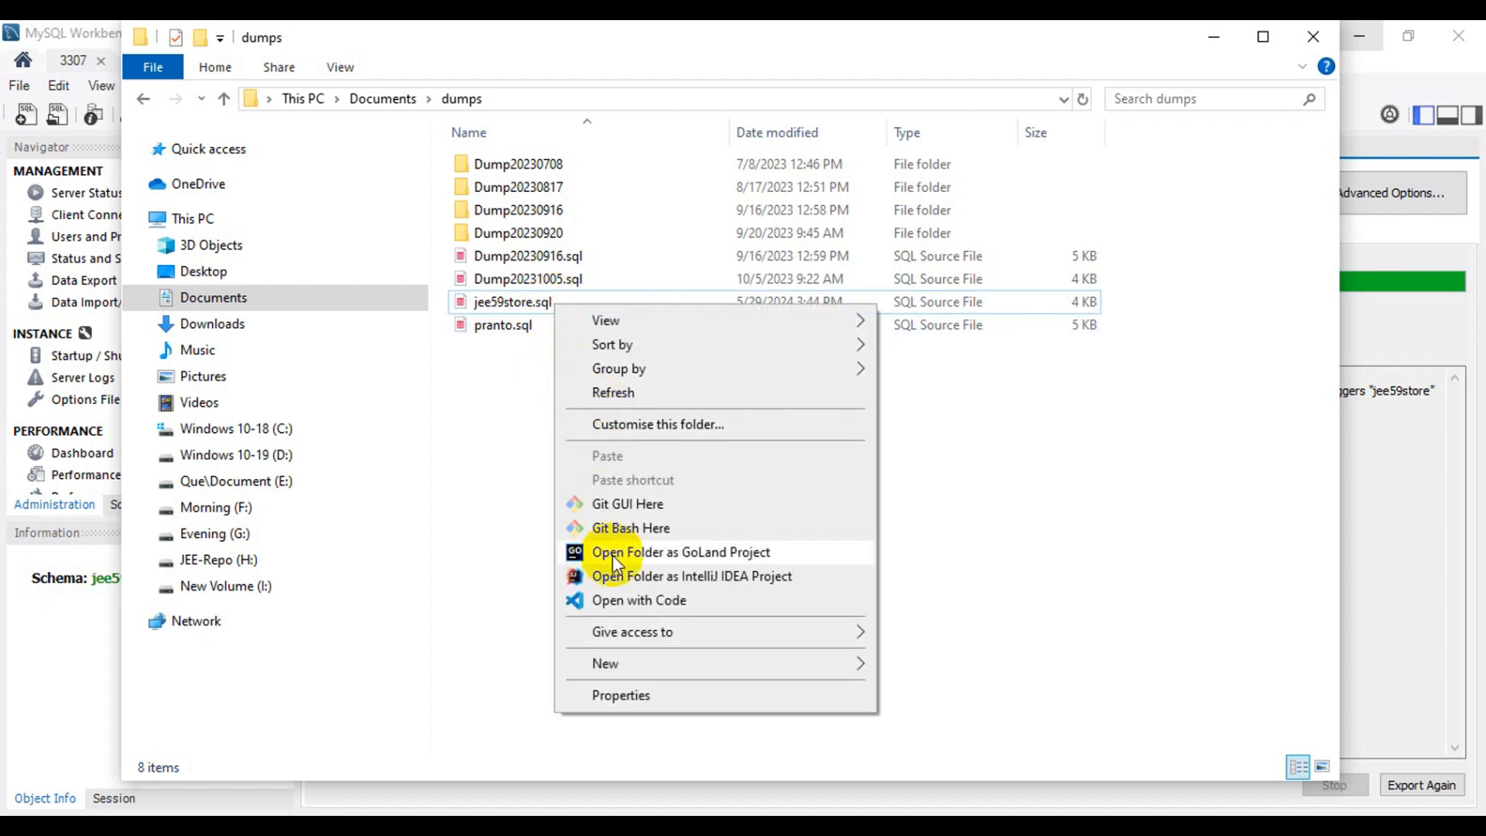
{"action": "left_click", "coordinate": [517, 430]}
{"action": "left_click", "coordinate": [517, 304]}
{"action": "right_click", "coordinate": [517, 303]}
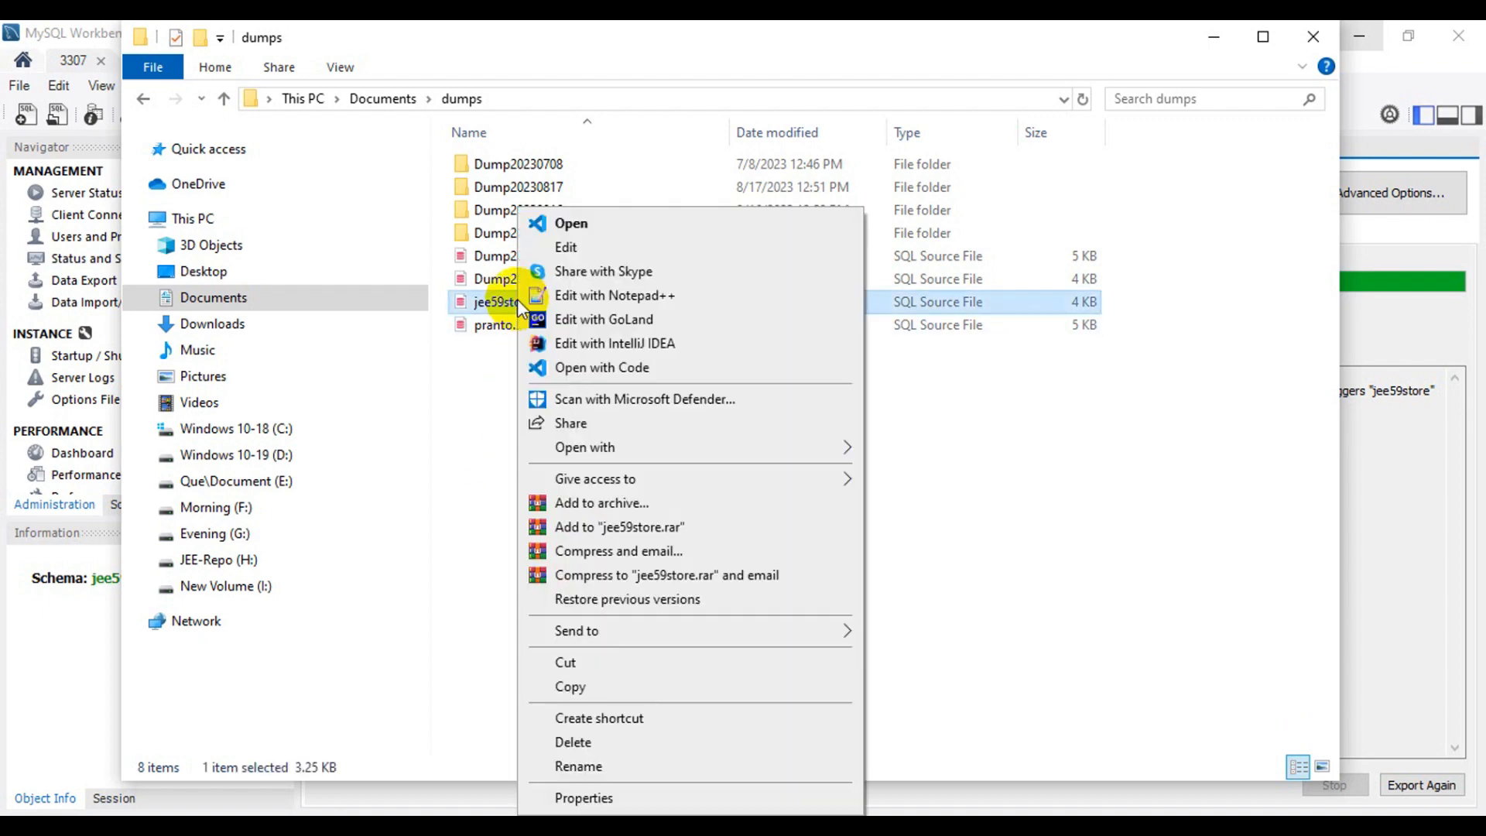
{"action": "left_click", "coordinate": [559, 686]}
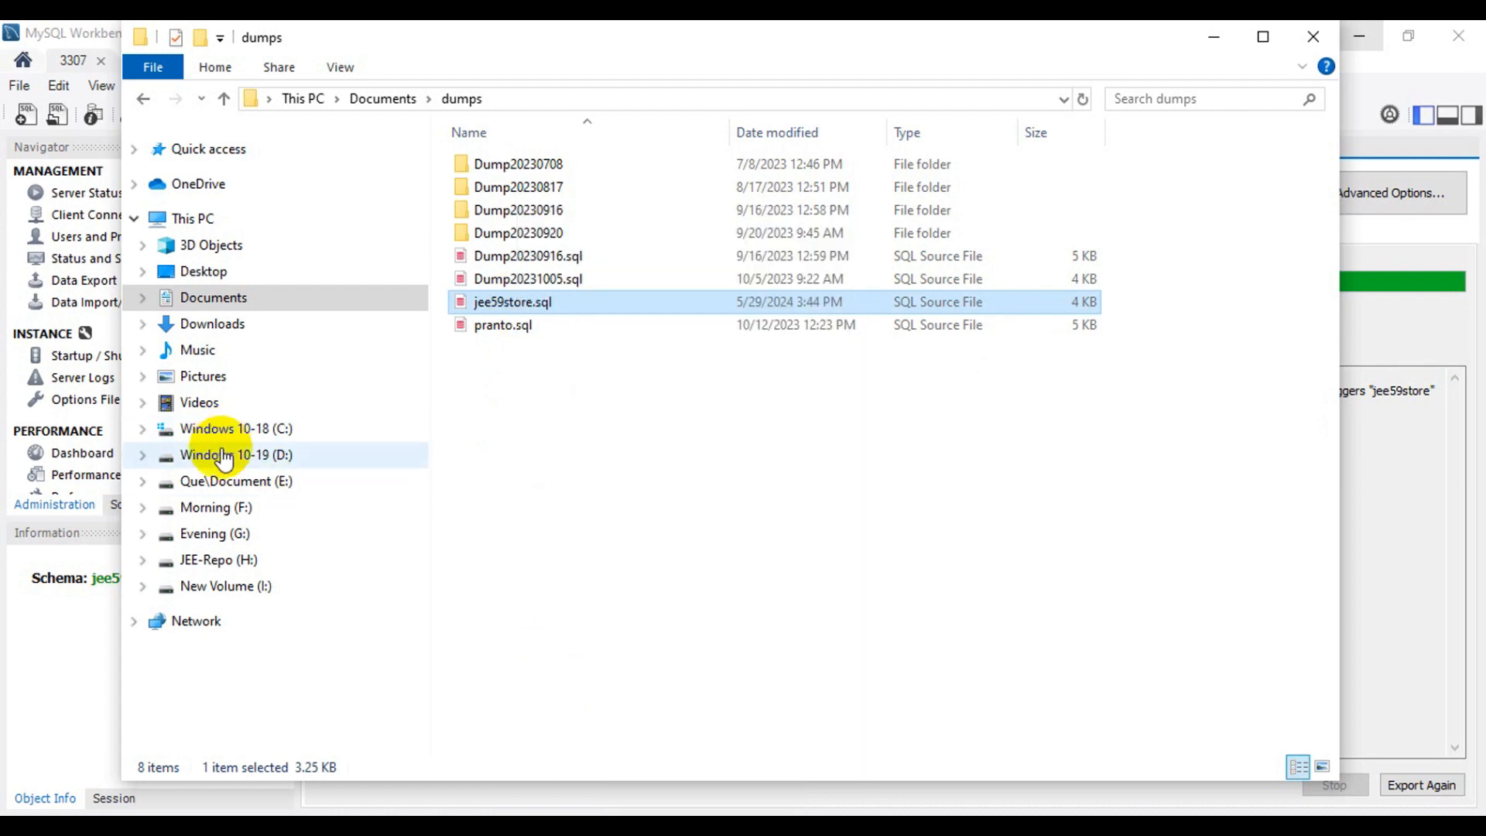
- Go to the project folder SWING\jee59store\JEE59Store on drive E:
{"action": "left_click", "coordinate": [207, 482]}
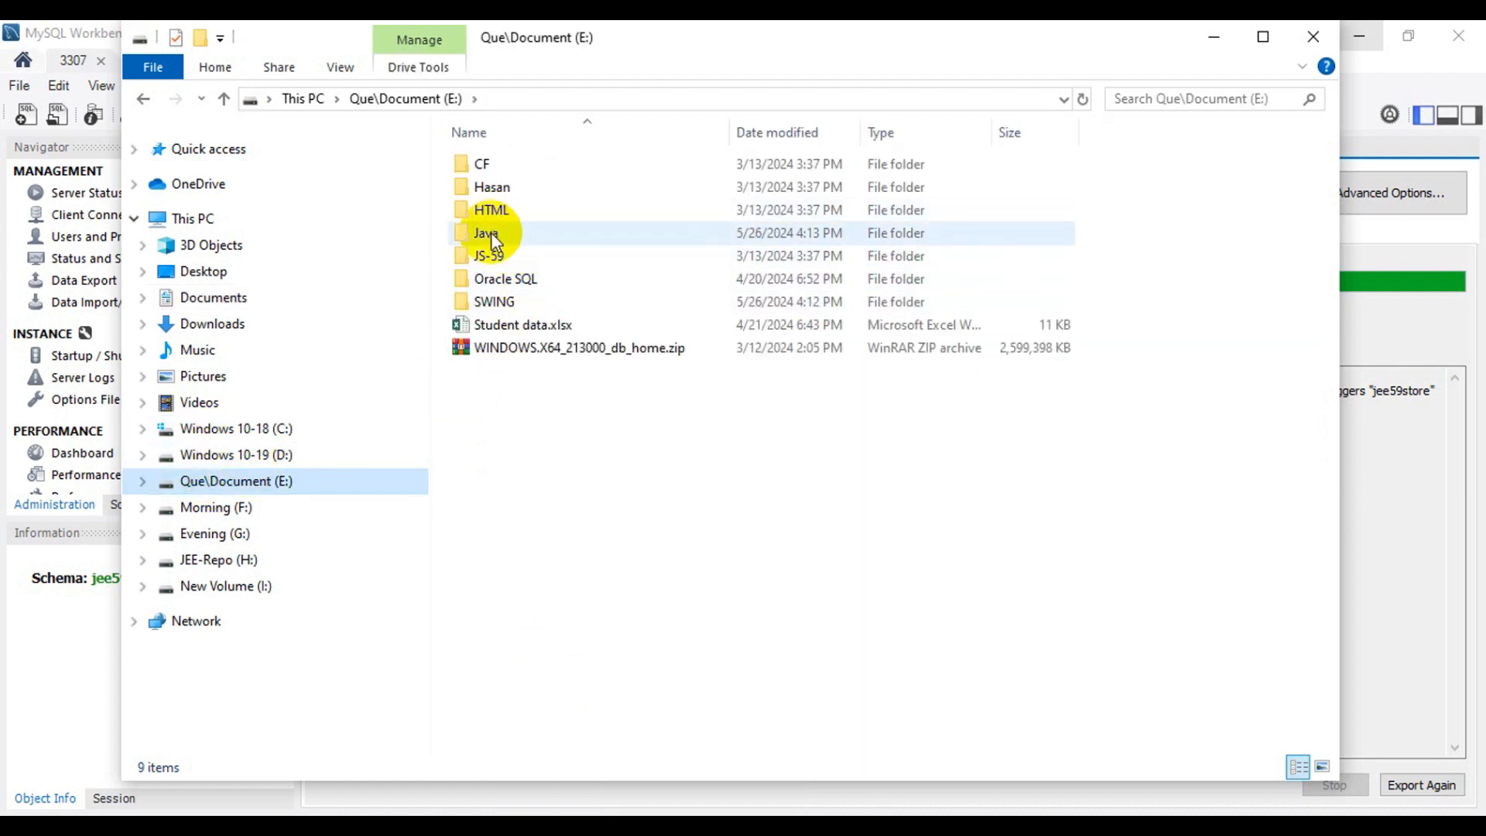
{"action": "left_click", "coordinate": [490, 233]}
{"action": "left_click", "coordinate": [493, 303]}
{"action": "double_click", "coordinate": [492, 304]}
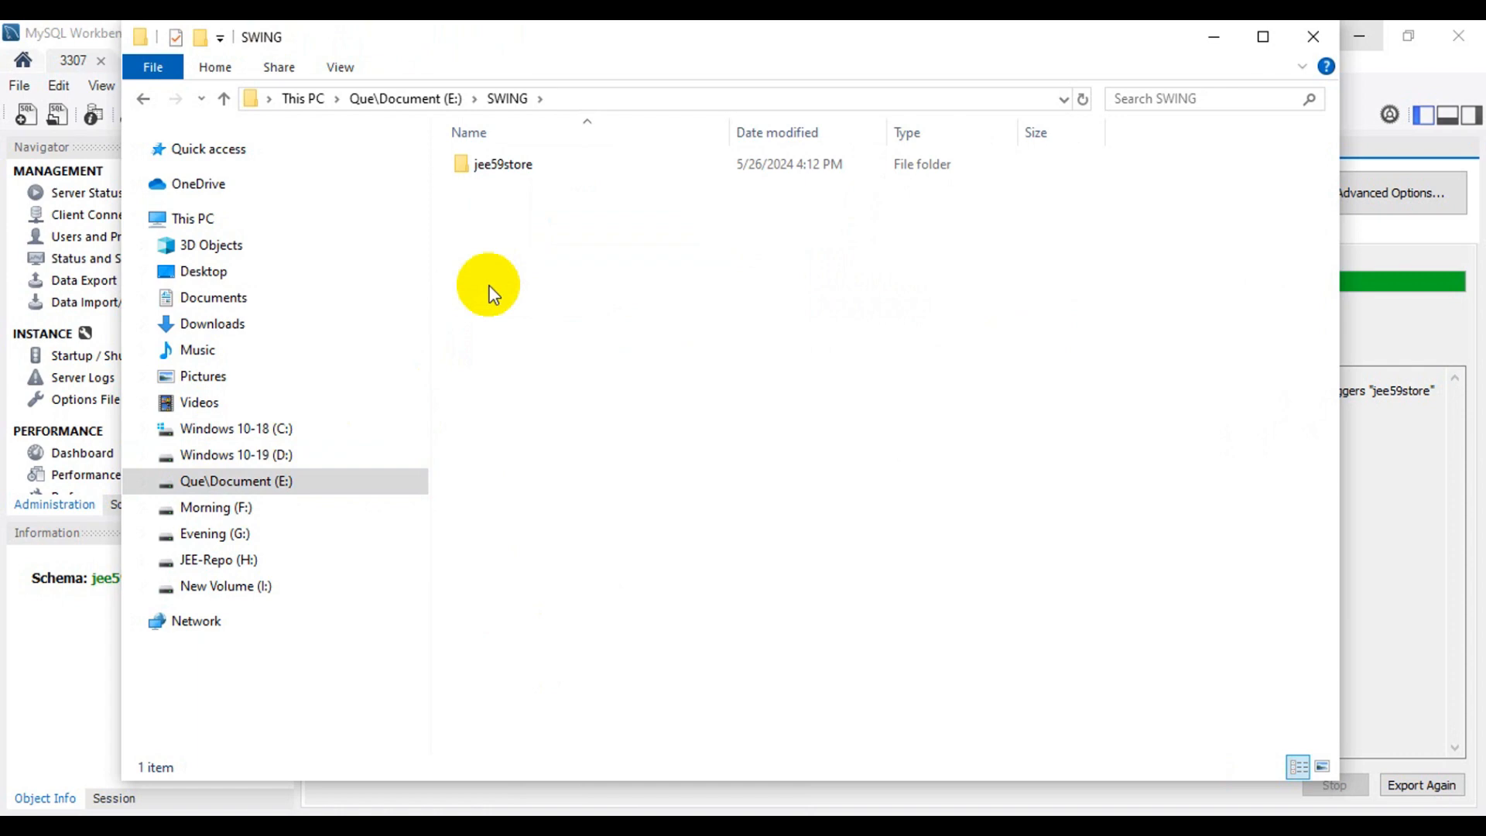
{"action": "left_click", "coordinate": [493, 157]}
{"action": "double_click", "coordinate": [494, 159]}
{"action": "left_click", "coordinate": [499, 187]}
{"action": "double_click", "coordinate": [500, 186]}
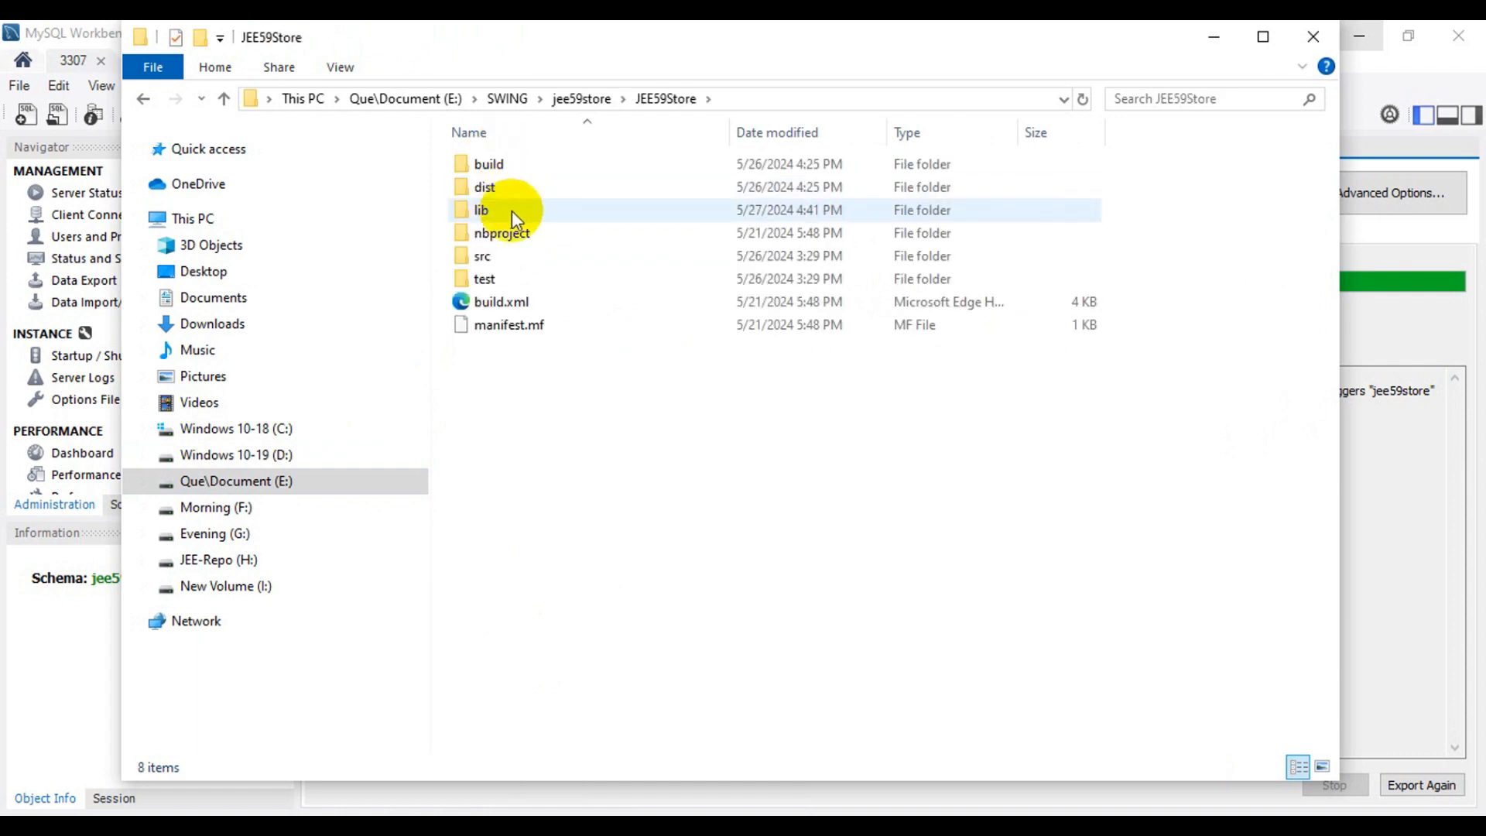
- Create a new folder named db inside the JEE59Store project folder
{"action": "right_click", "coordinate": [568, 421]}
{"action": "mouse_move", "coordinate": [851, 766]}
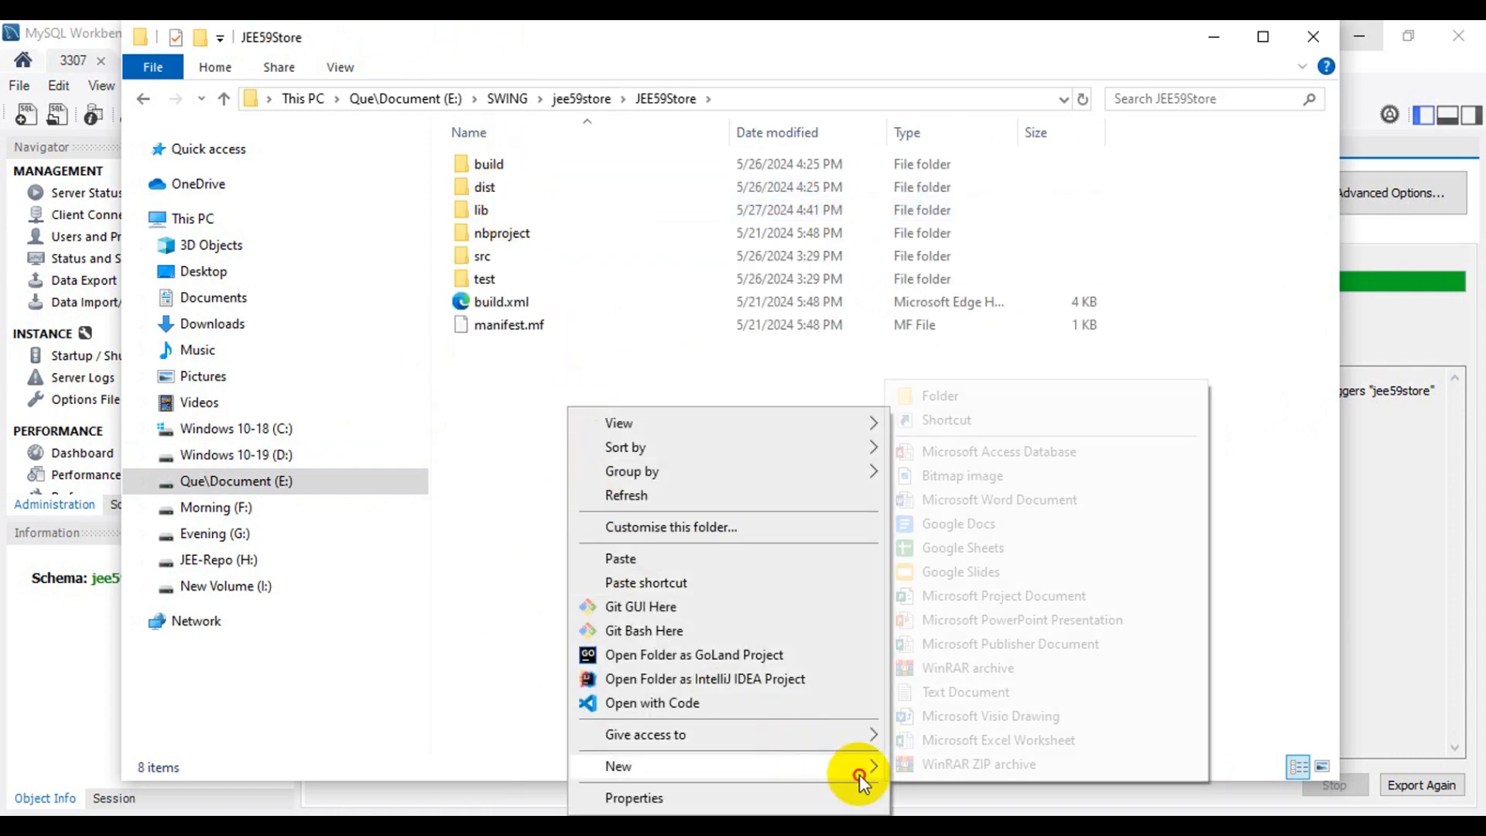
{"action": "left_click", "coordinate": [906, 394]}
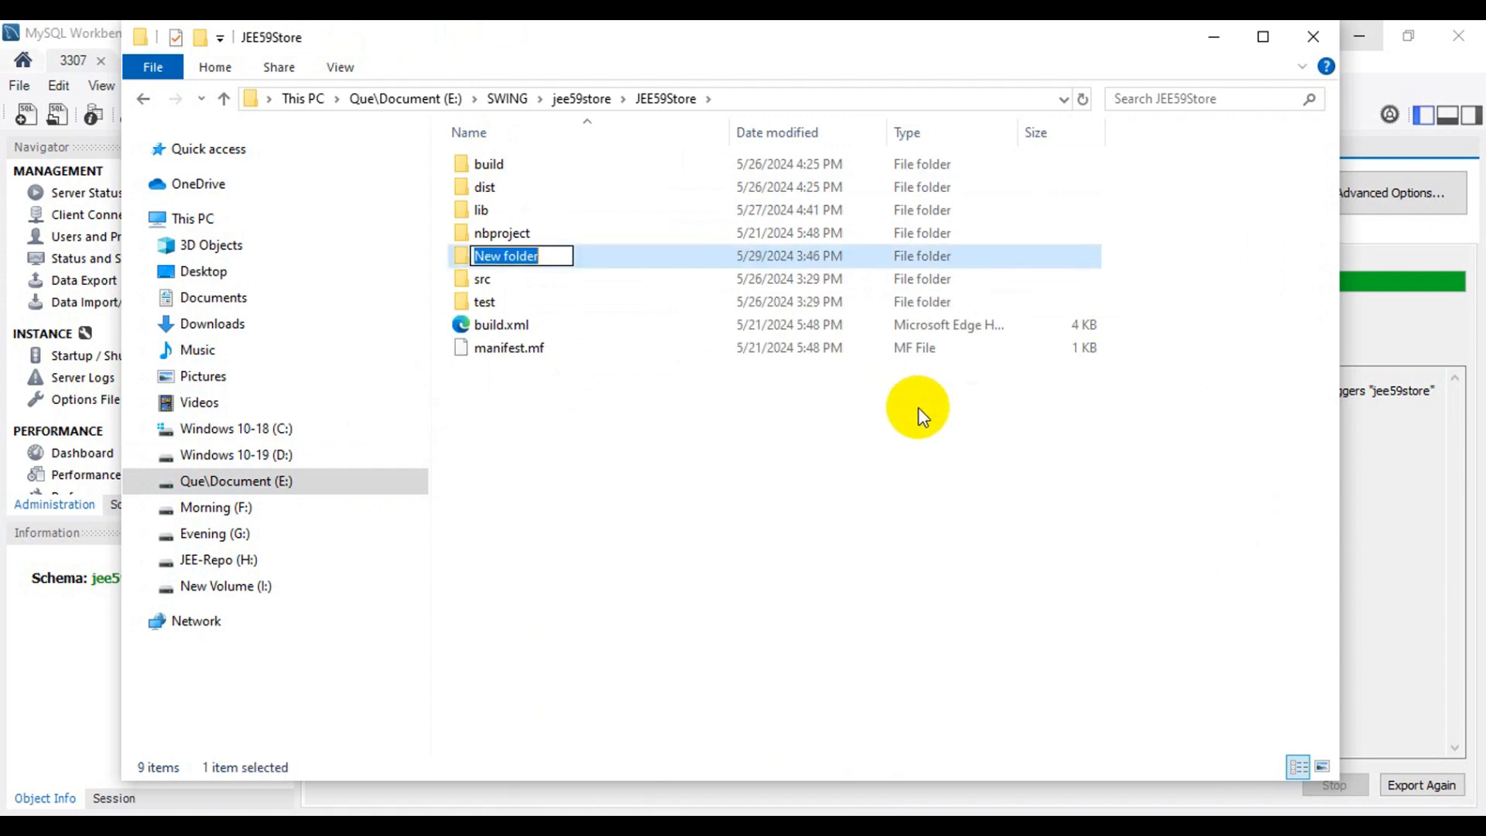
{"action": "type", "text": "db"}
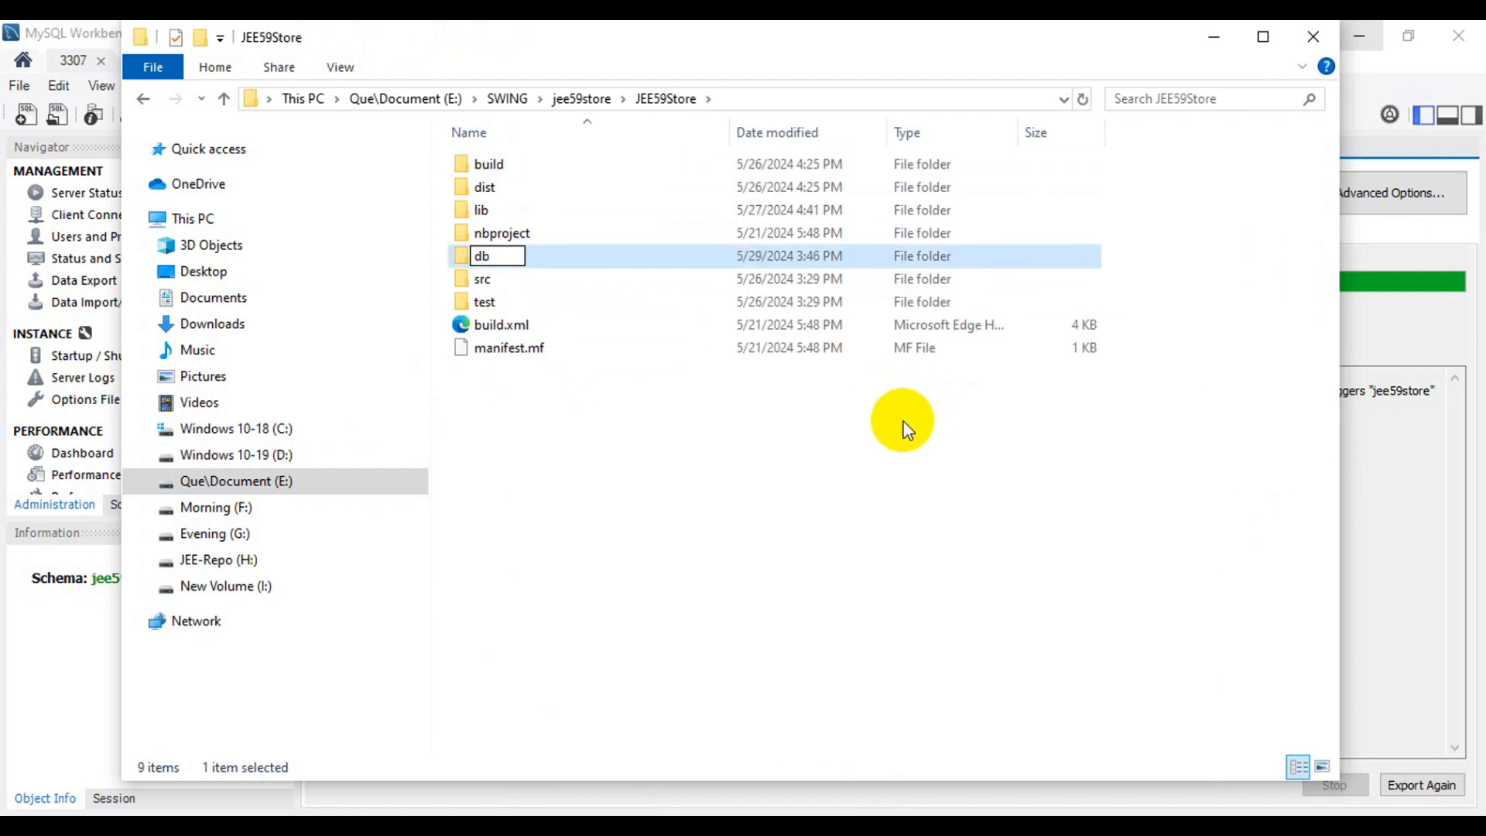
{"action": "key", "text": "Return"}
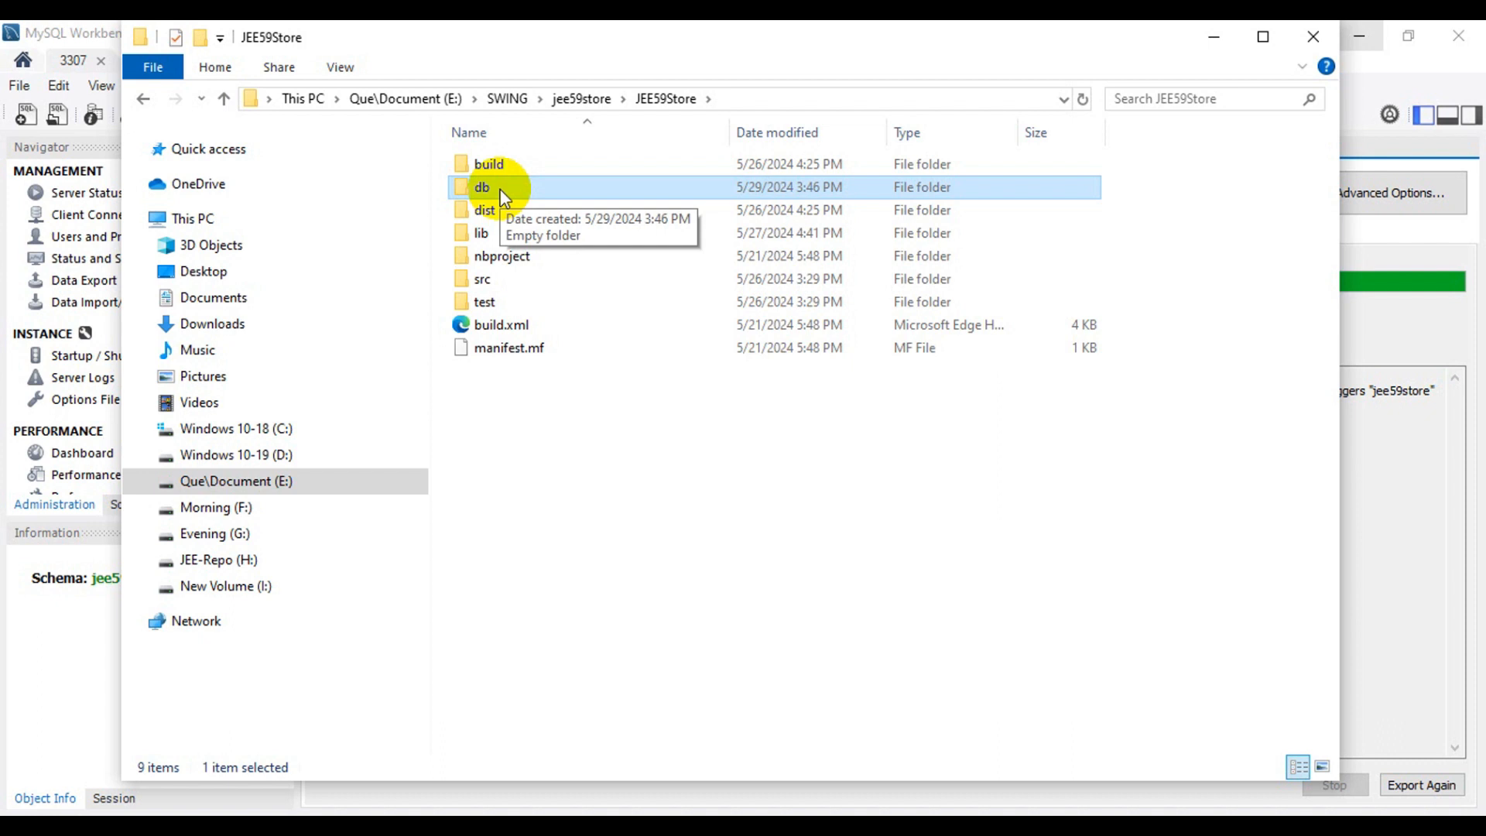
- Paste jee59store.sql into the db folder, refresh the folder view and close File Explorer
{"action": "double_click", "coordinate": [503, 197]}
{"action": "right_click", "coordinate": [539, 242]}
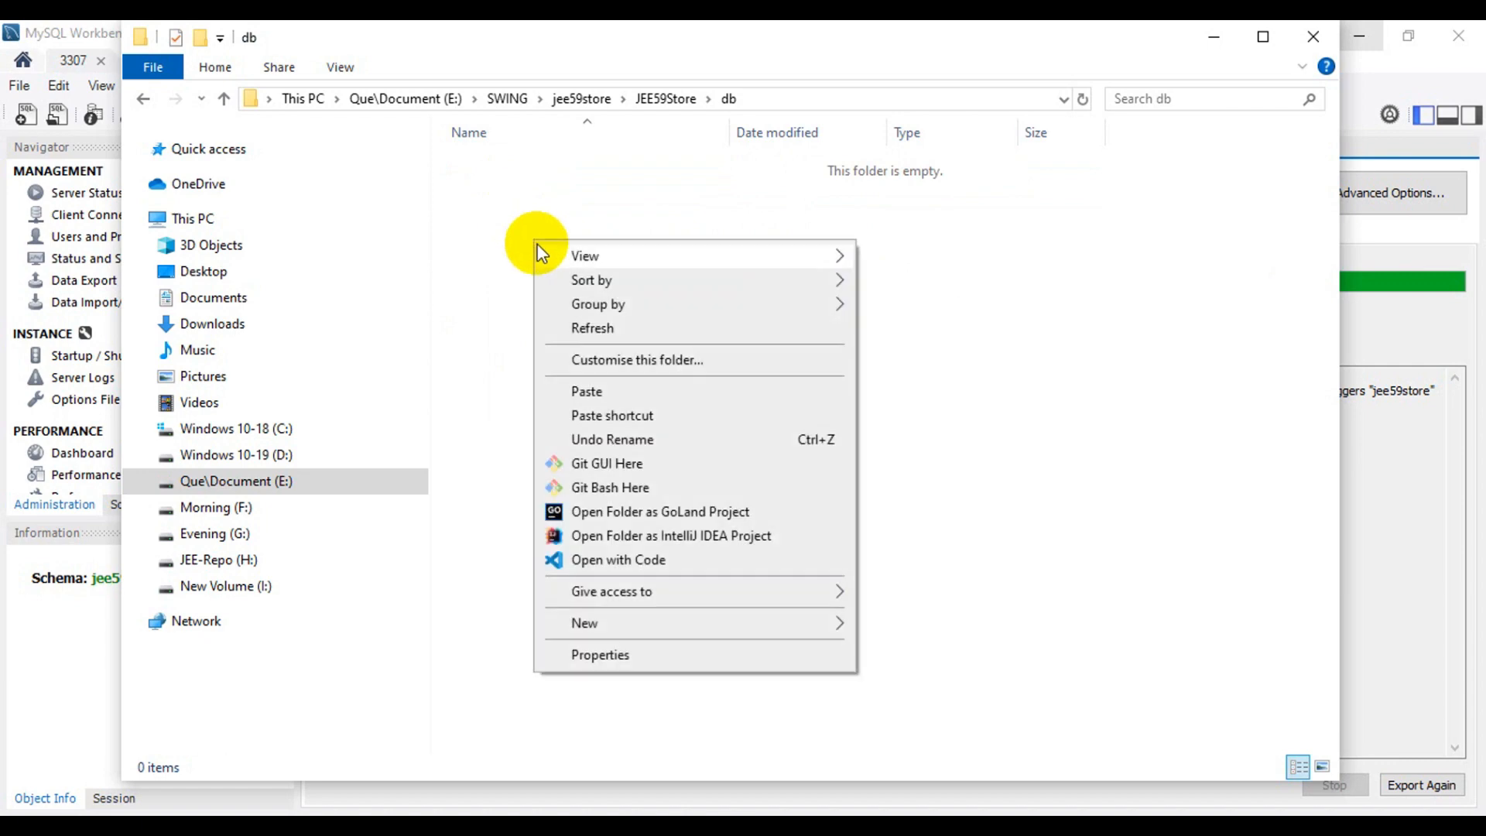
{"action": "left_click", "coordinate": [577, 392]}
{"action": "right_click", "coordinate": [566, 375]}
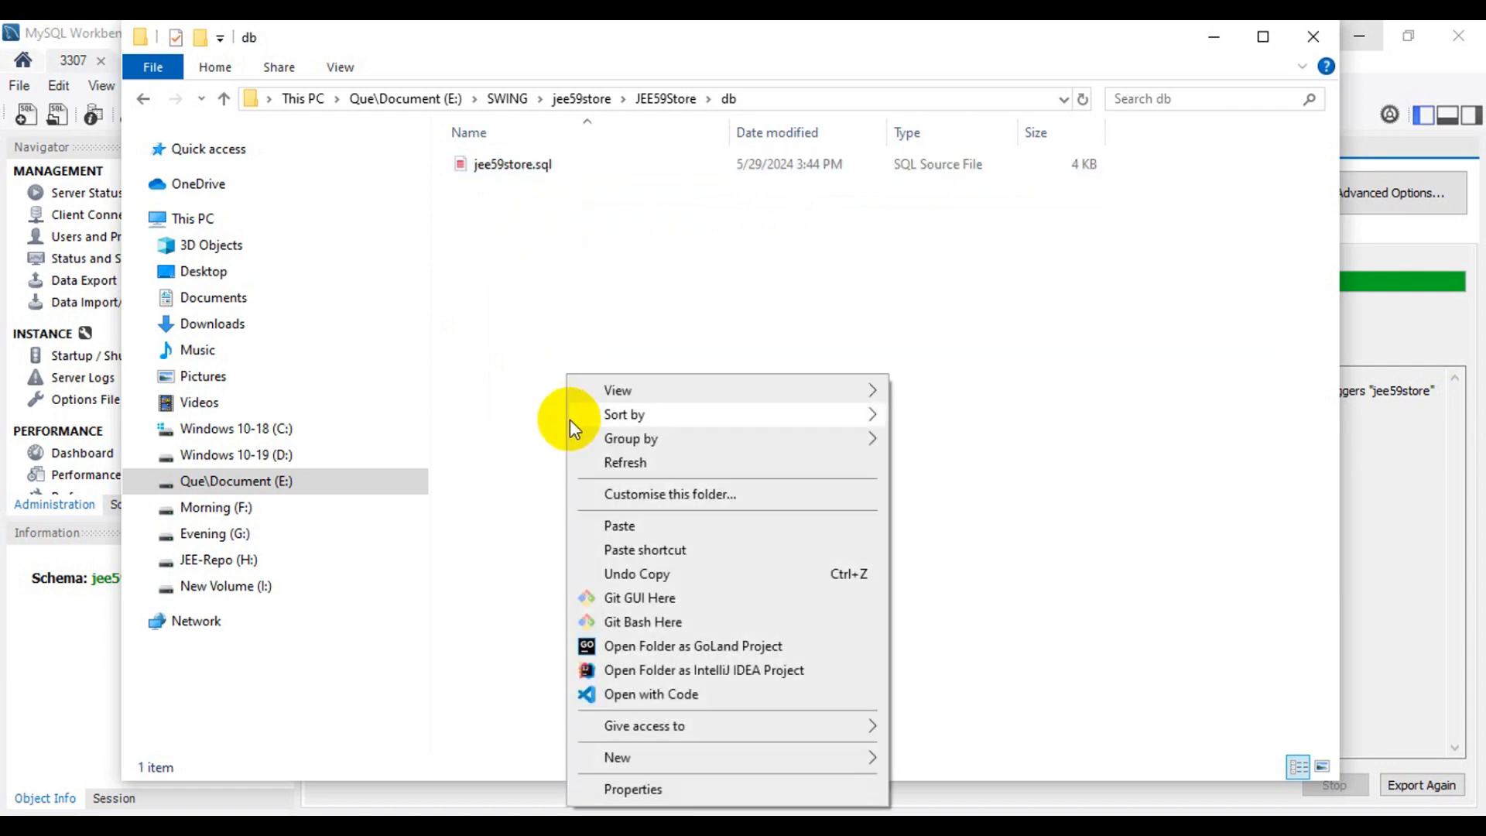
{"action": "left_click", "coordinate": [589, 460]}
{"action": "right_click", "coordinate": [580, 381]}
{"action": "left_click", "coordinate": [627, 469]}
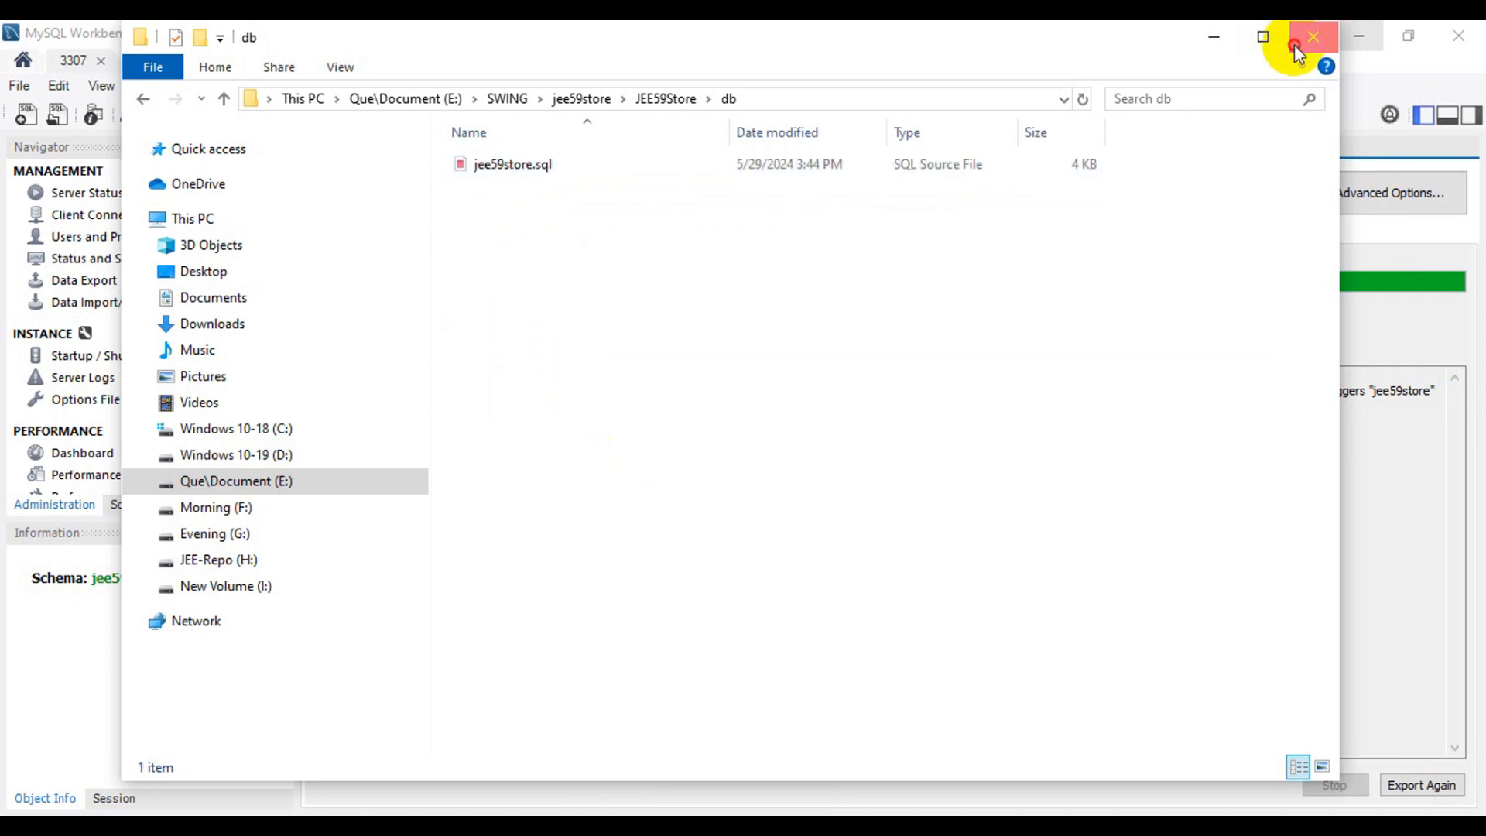
{"action": "left_click", "coordinate": [1308, 39]}
- Drop the jee59store schema in MySQL Workbench and look through the remaining schemas
{"action": "left_click", "coordinate": [134, 503]}
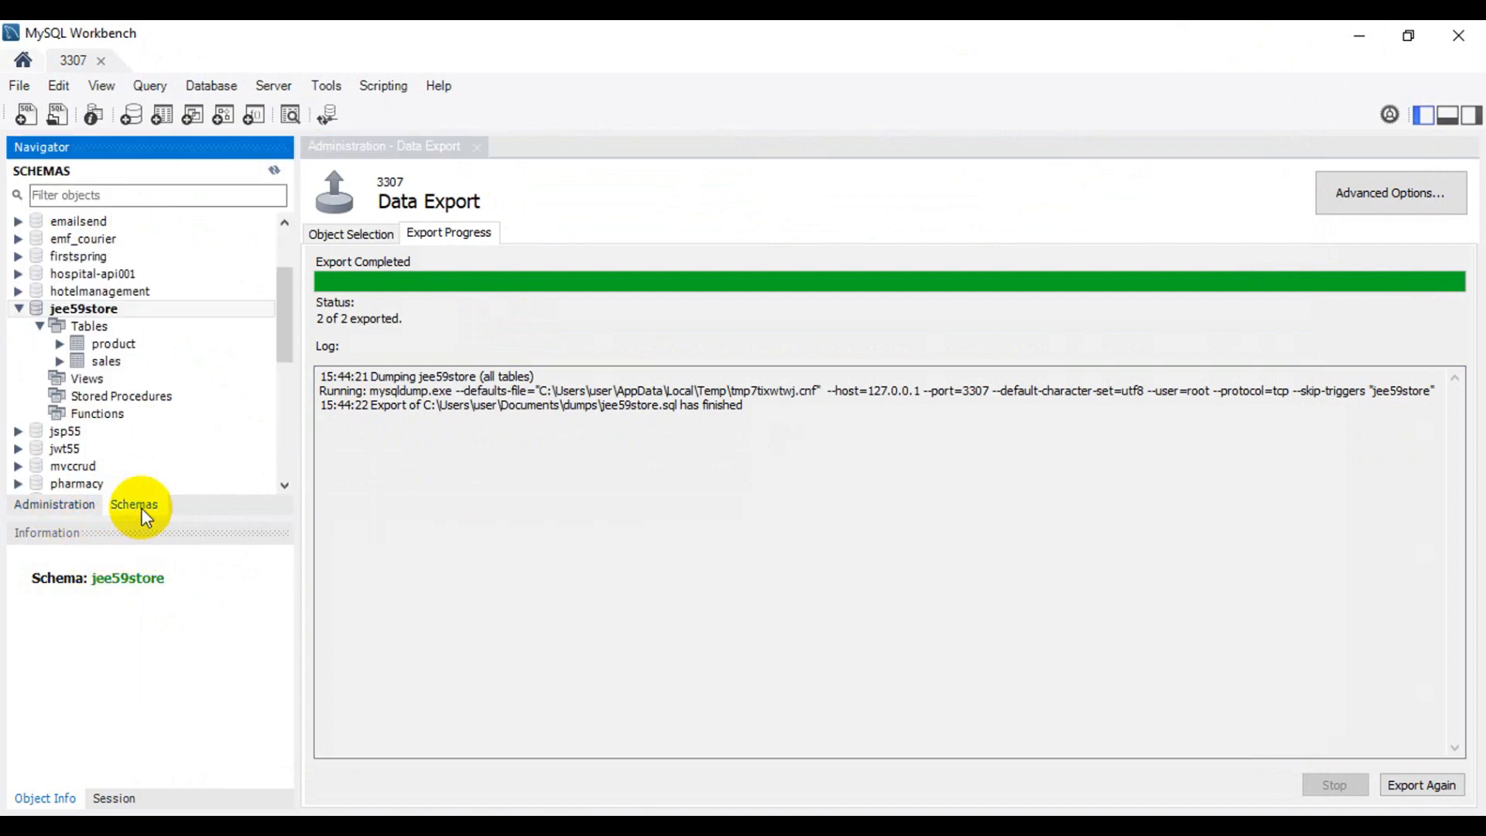
{"action": "scroll", "coordinate": [155, 425], "scroll_direction": "down", "scroll_amount": 1}
{"action": "right_click", "coordinate": [102, 257]}
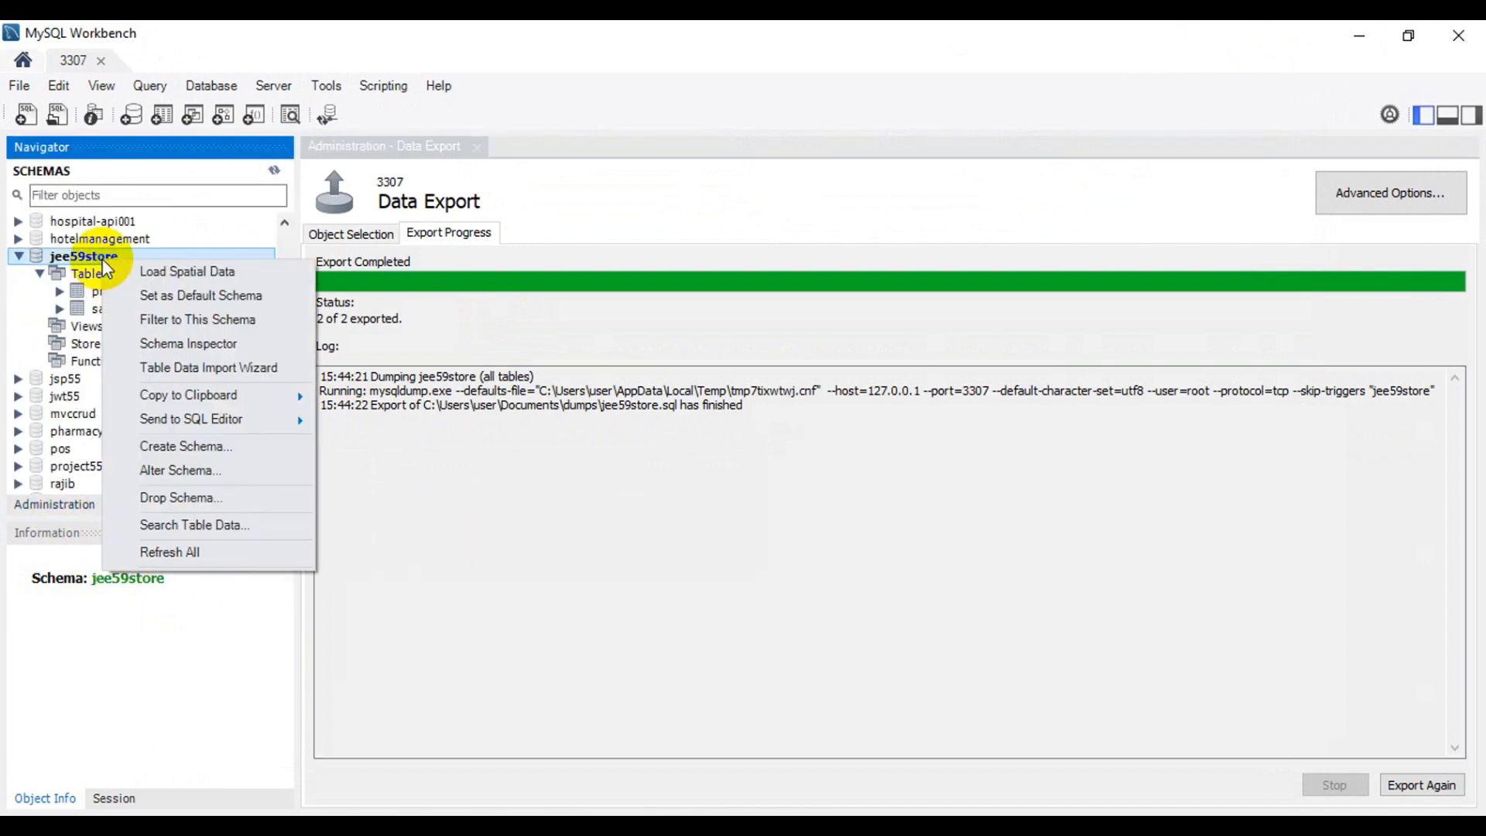
{"action": "left_click", "coordinate": [173, 500]}
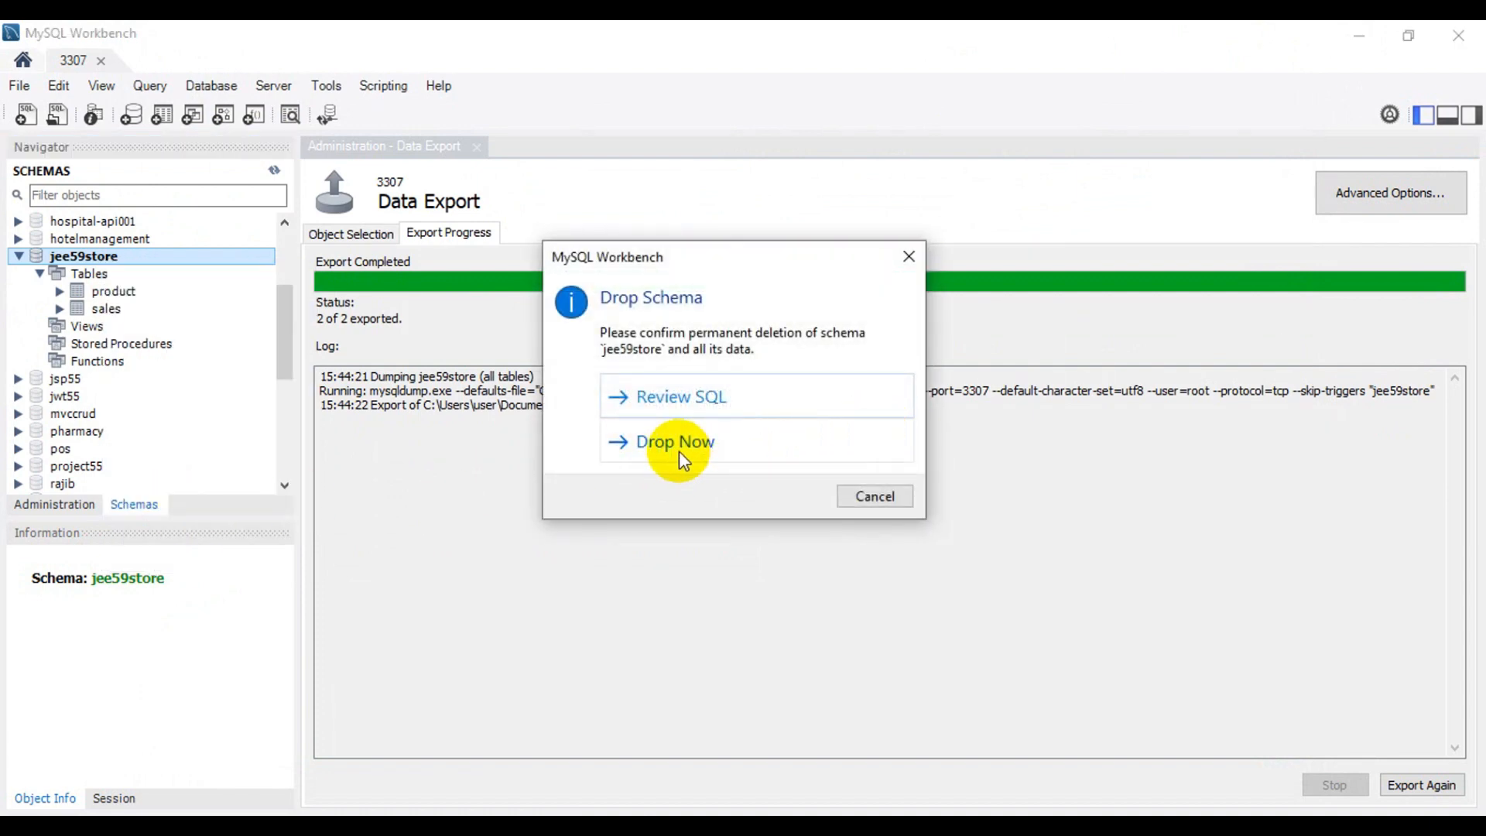
{"action": "left_click", "coordinate": [680, 451]}
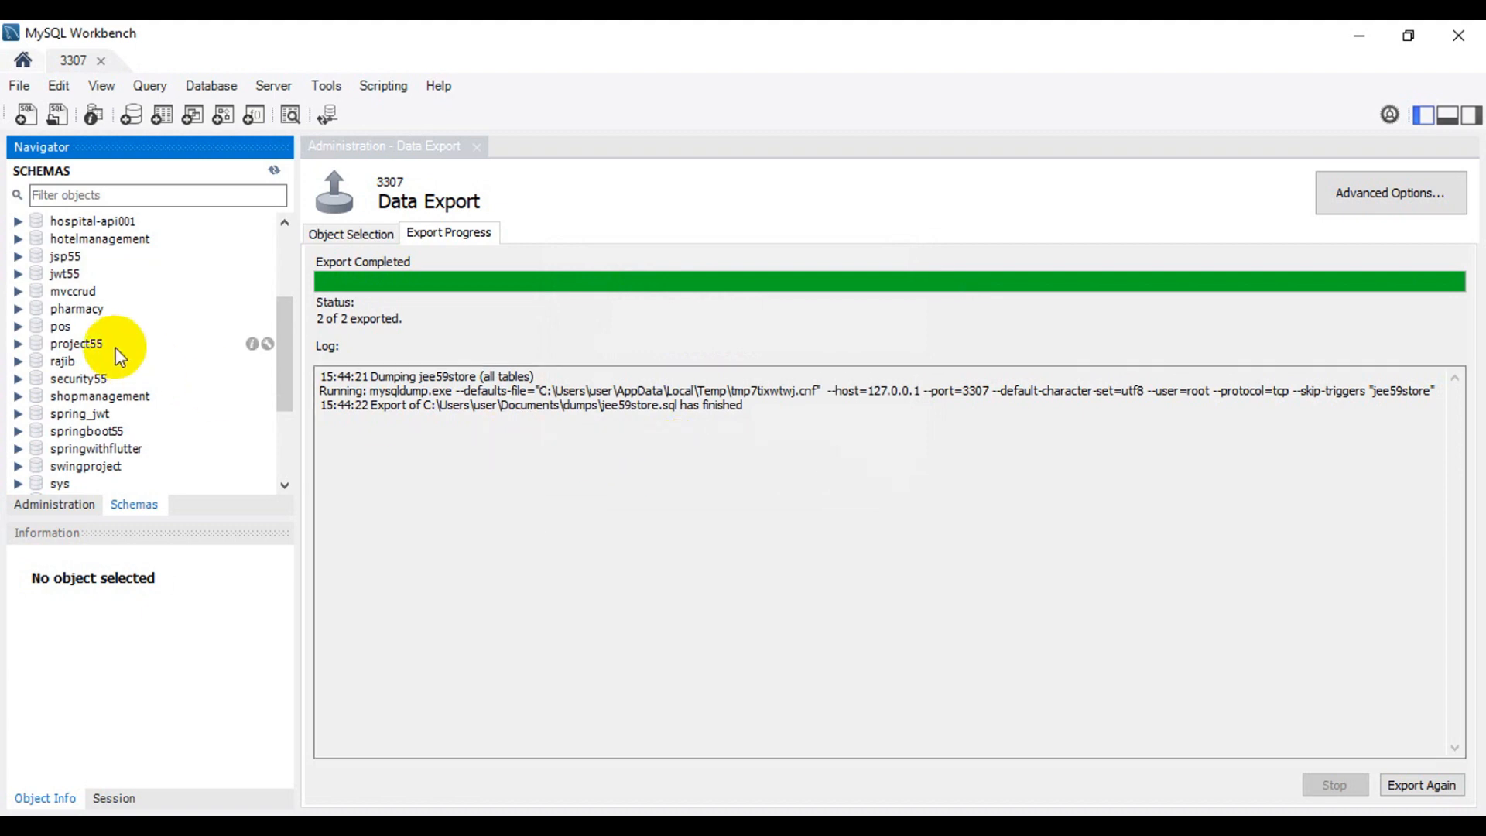
{"action": "scroll", "coordinate": [116, 344], "scroll_direction": "down", "scroll_amount": 3}
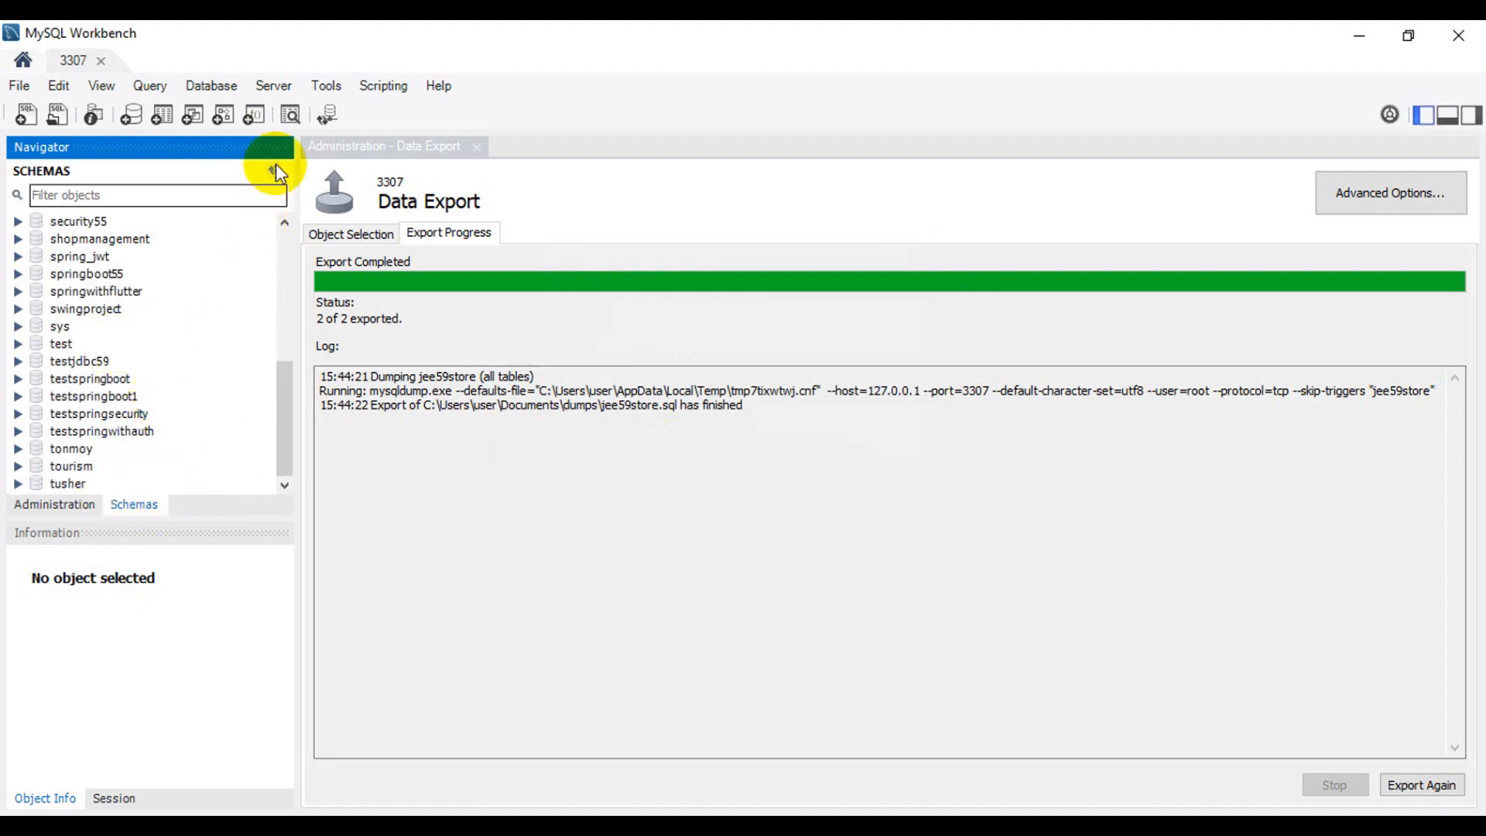
{"action": "scroll", "coordinate": [175, 355], "scroll_direction": "up", "scroll_amount": 6}
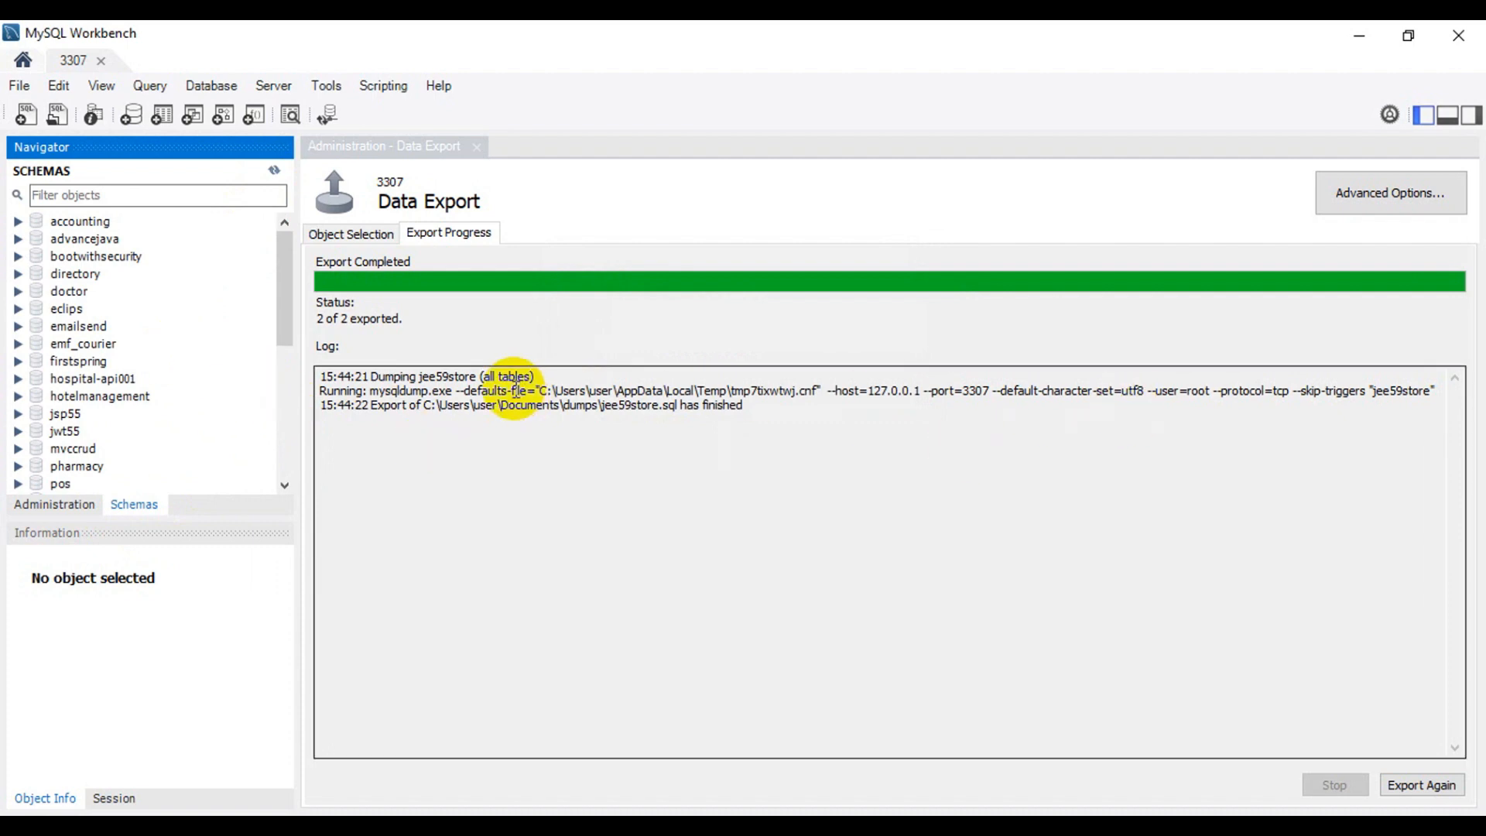
- Open Data Import/Restore and set it to import from the self-contained file jee59store.sql in Documents\dumps
{"action": "left_click", "coordinate": [40, 507]}
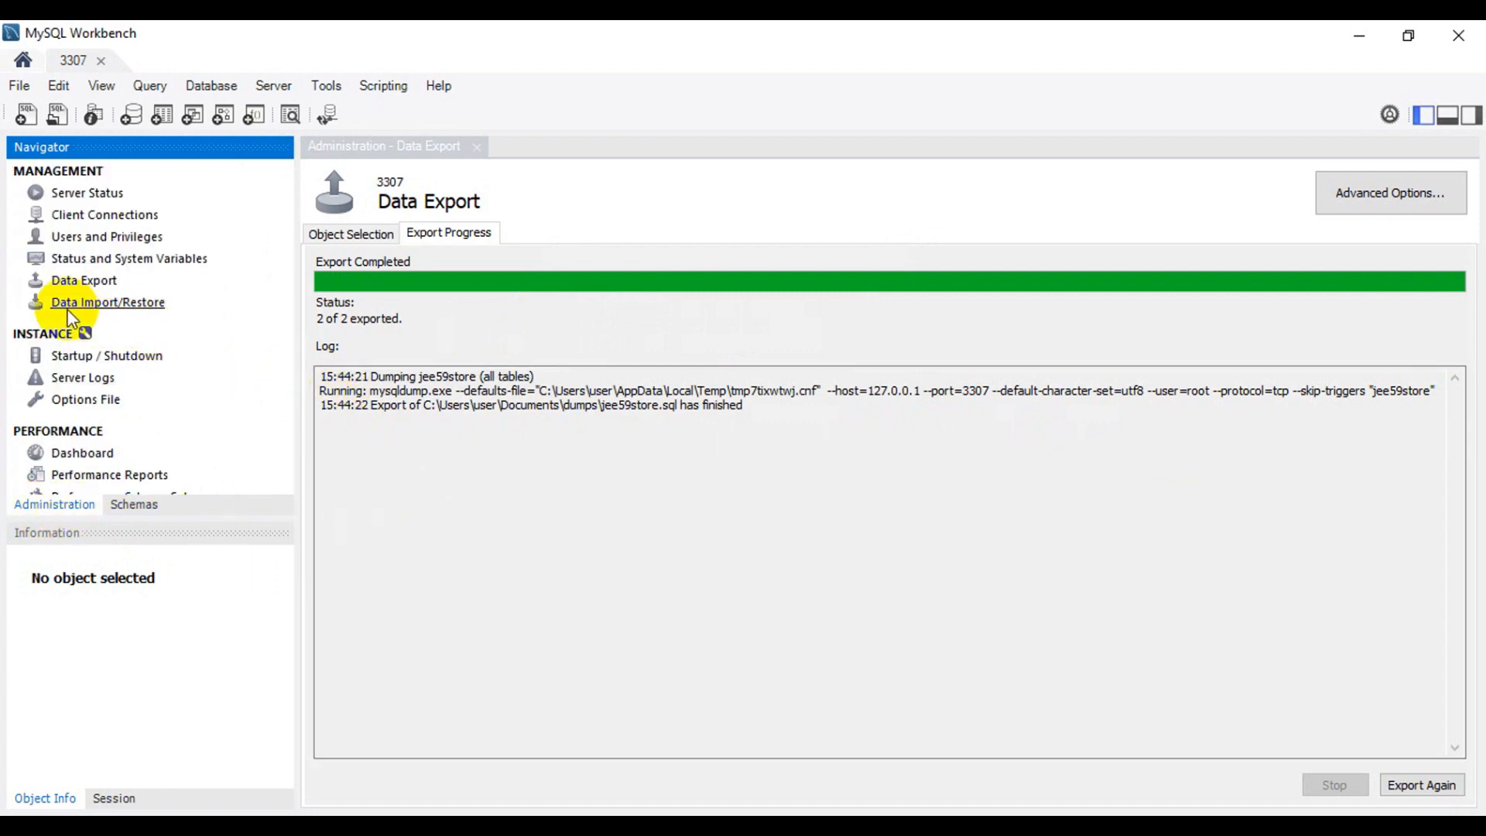
{"action": "left_click", "coordinate": [127, 300]}
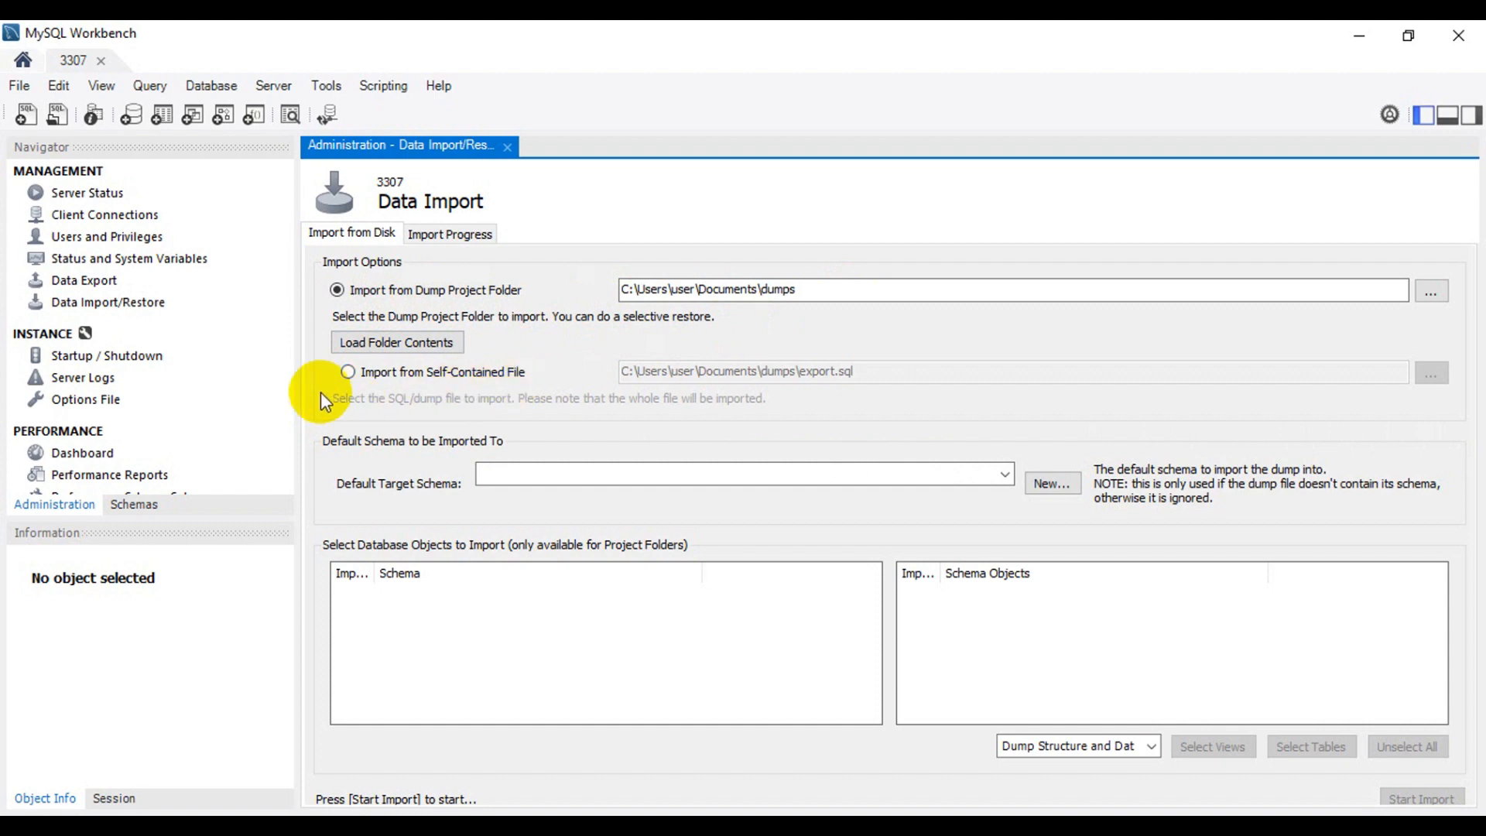
{"action": "left_click", "coordinate": [350, 374]}
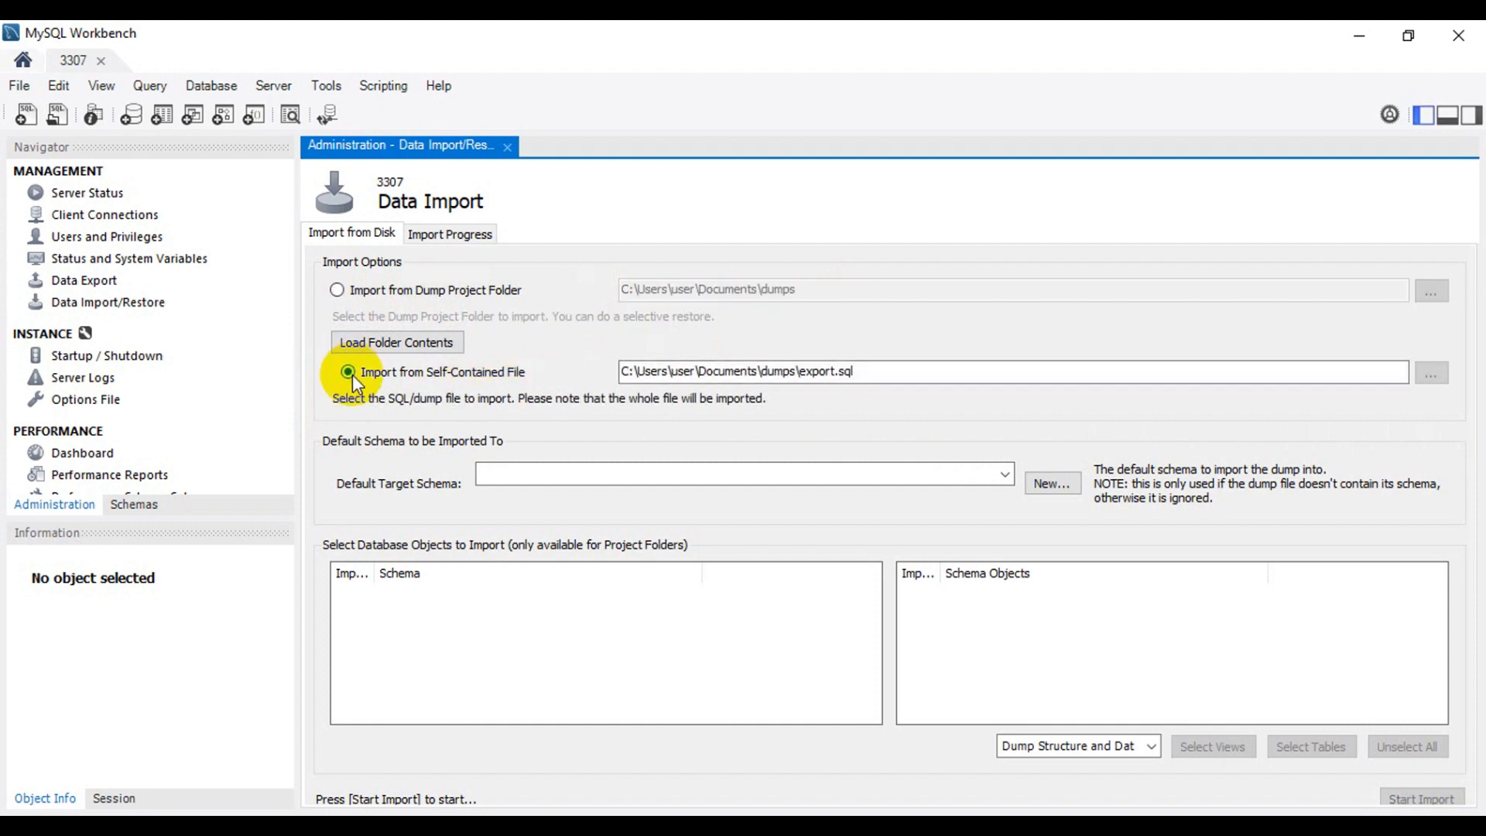
{"action": "left_click", "coordinate": [1429, 372]}
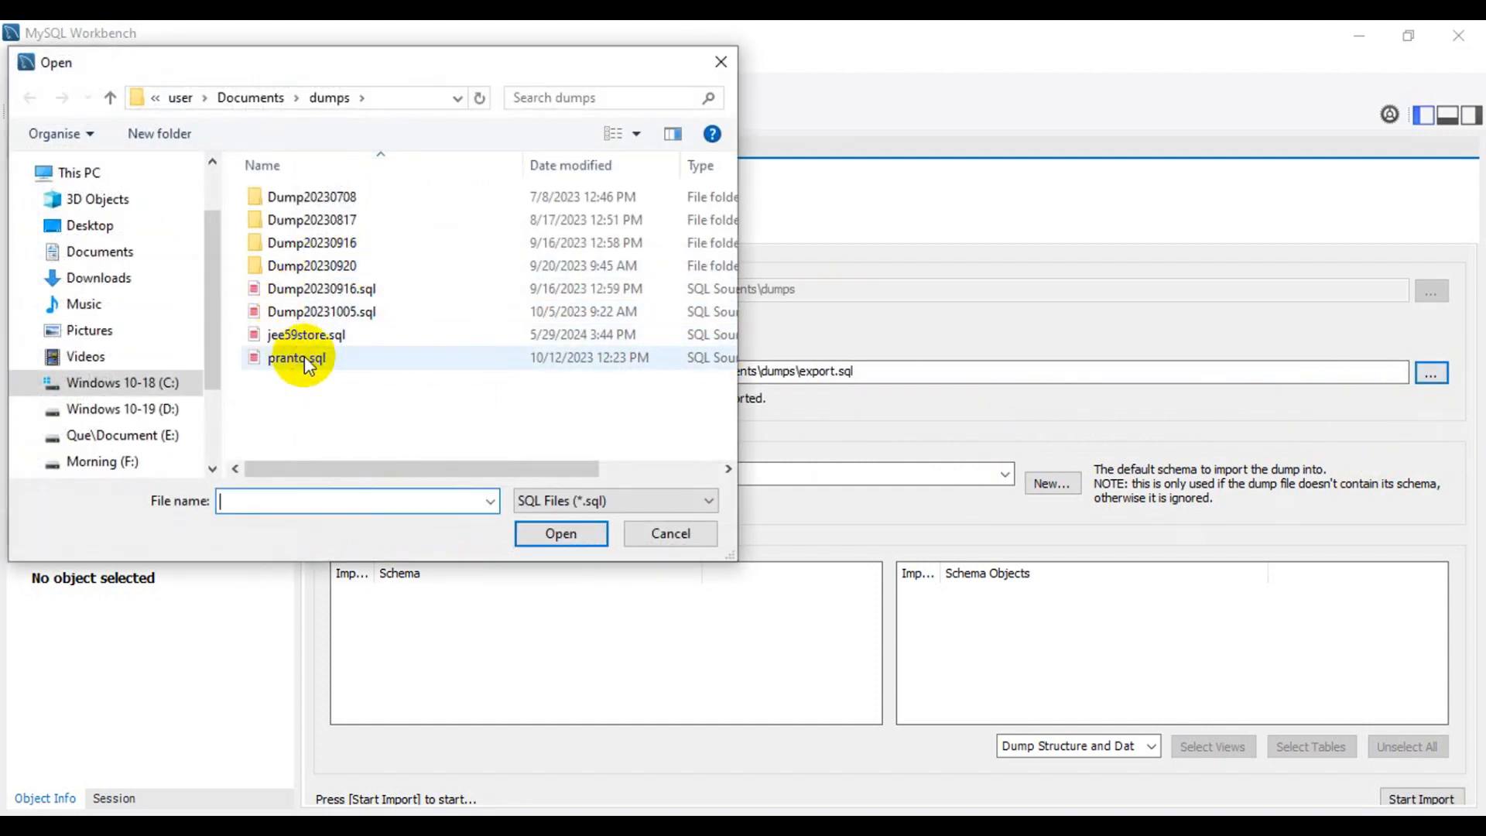
{"action": "double_click", "coordinate": [291, 336]}
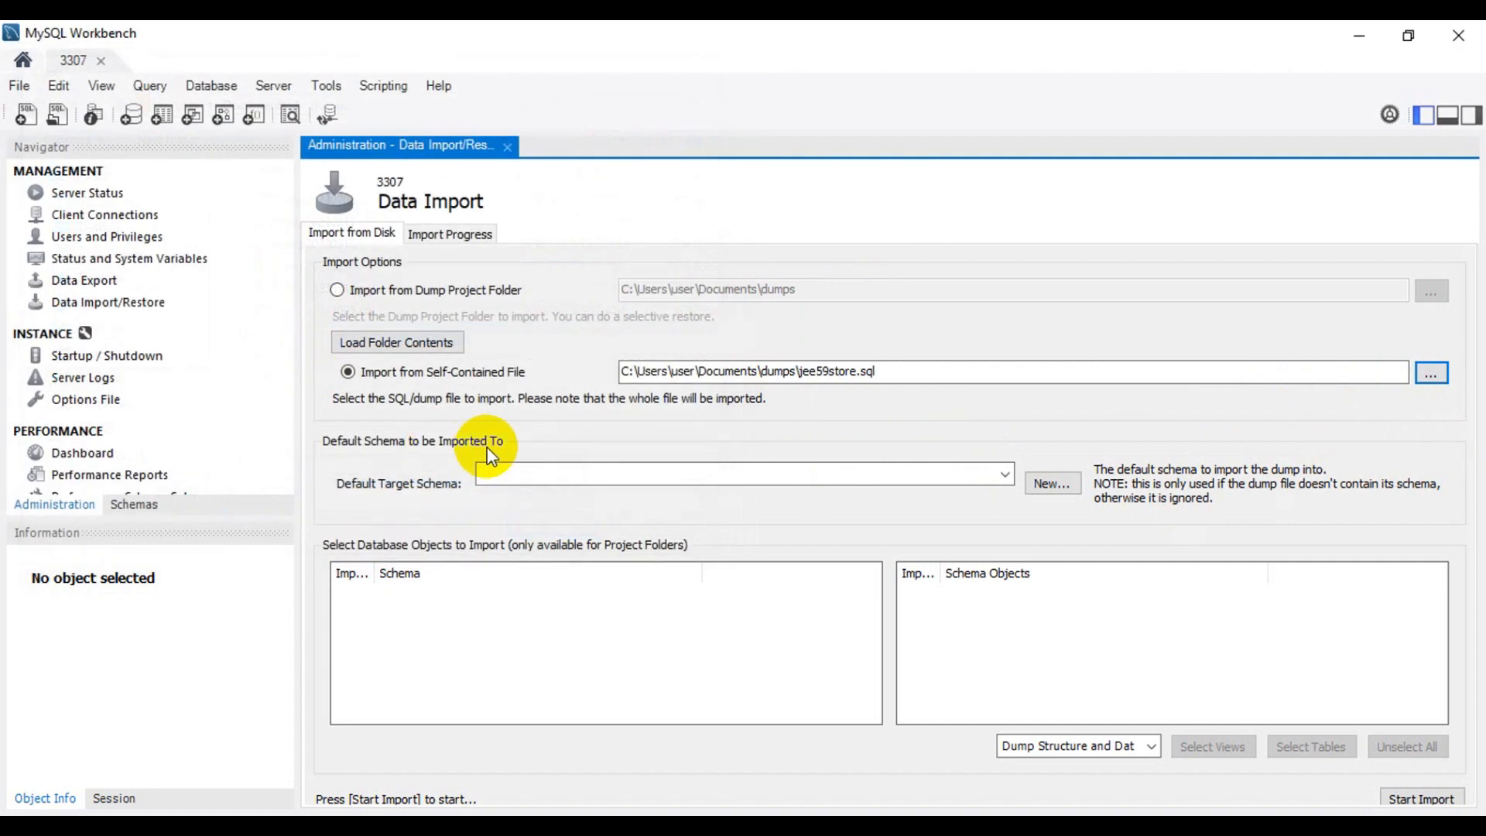
{"action": "left_click", "coordinate": [1001, 469]}
{"action": "scroll", "coordinate": [663, 550], "scroll_direction": "down", "scroll_amount": 2}
{"action": "scroll", "coordinate": [654, 559], "scroll_direction": "down", "scroll_amount": 5}
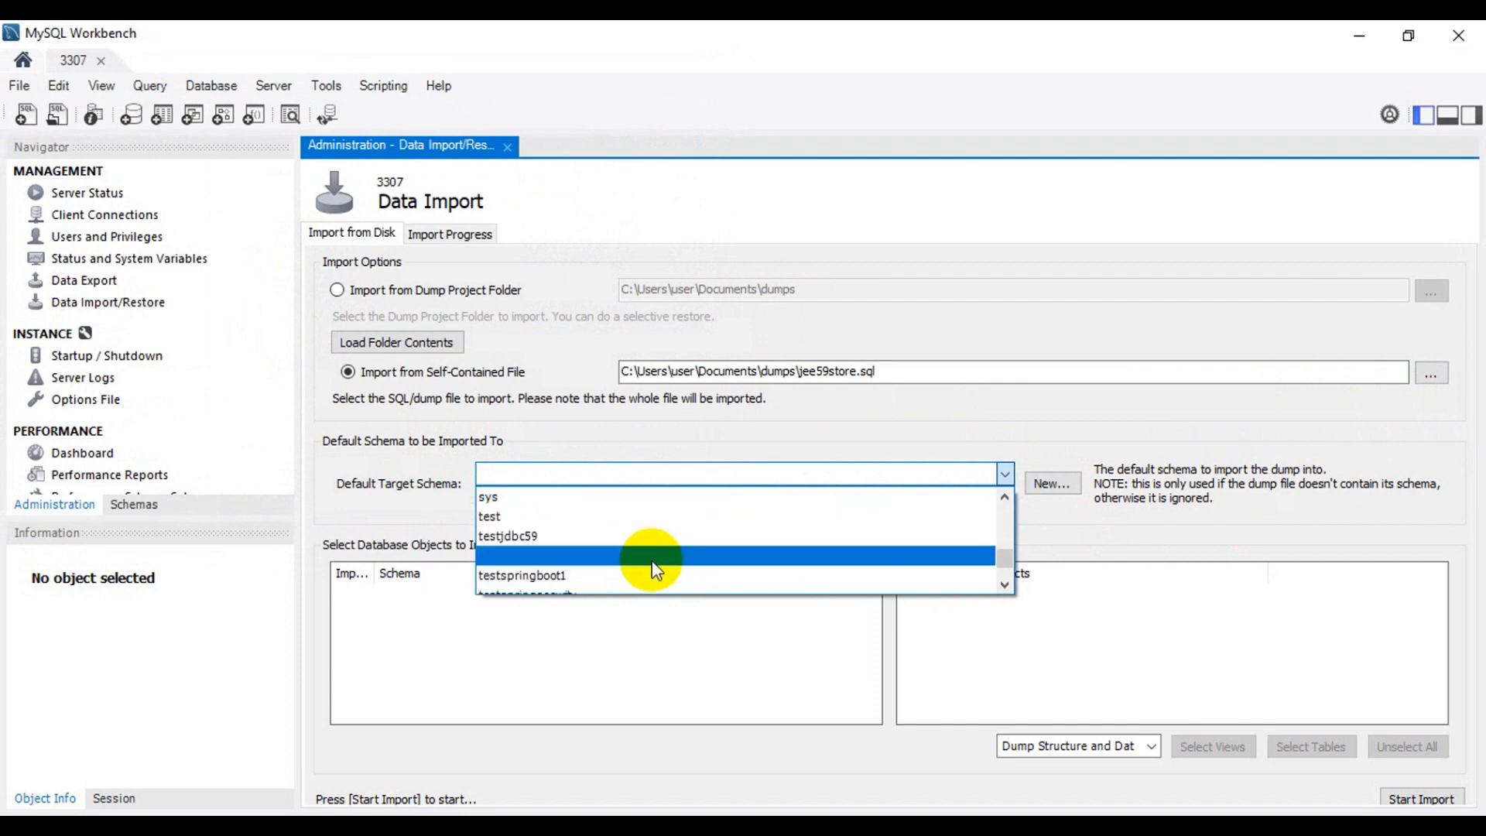
{"action": "scroll", "coordinate": [619, 548], "scroll_direction": "down", "scroll_amount": 1}
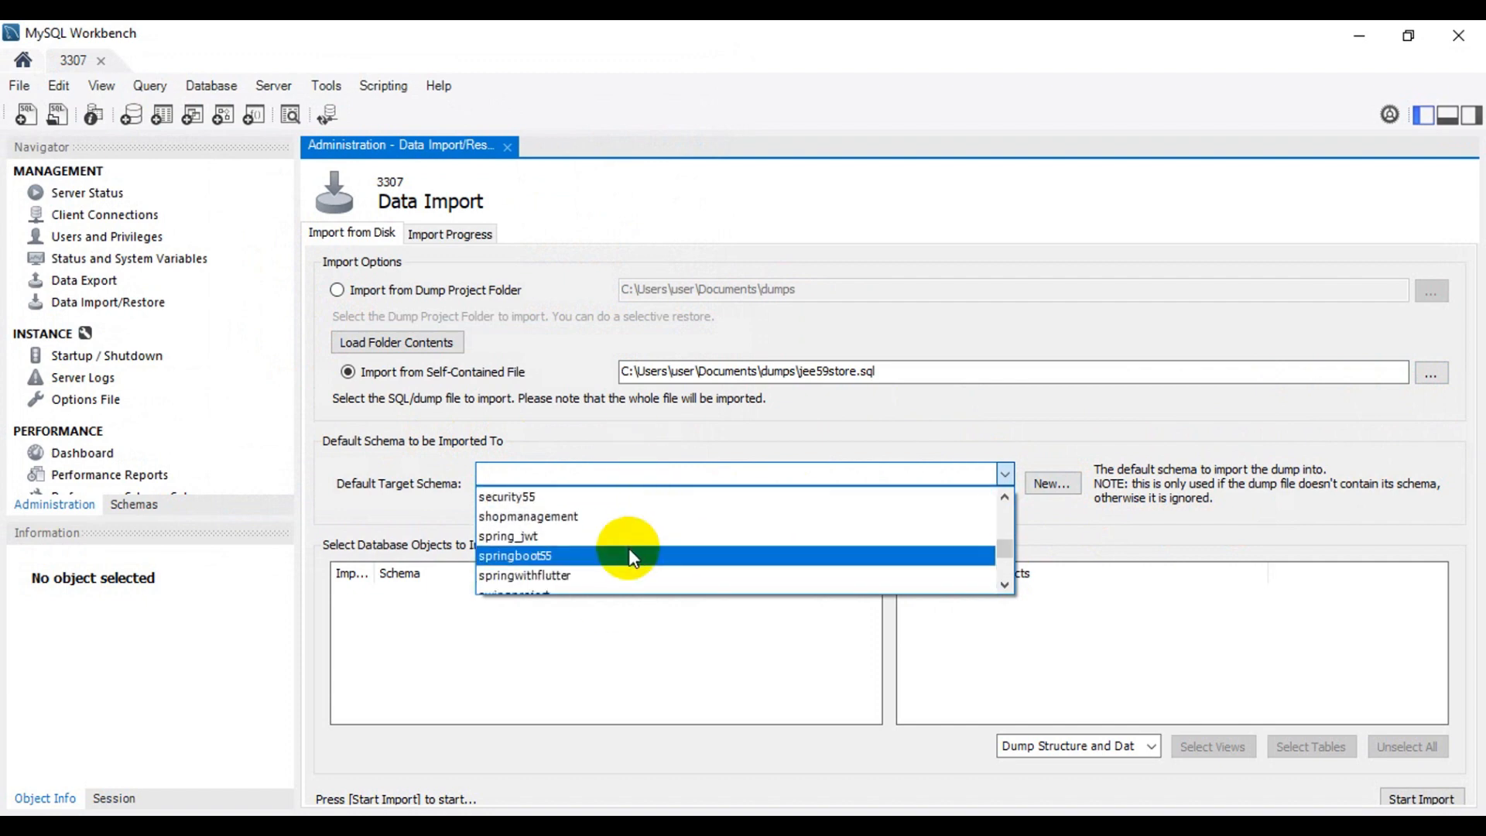
{"action": "left_click", "coordinate": [577, 440]}
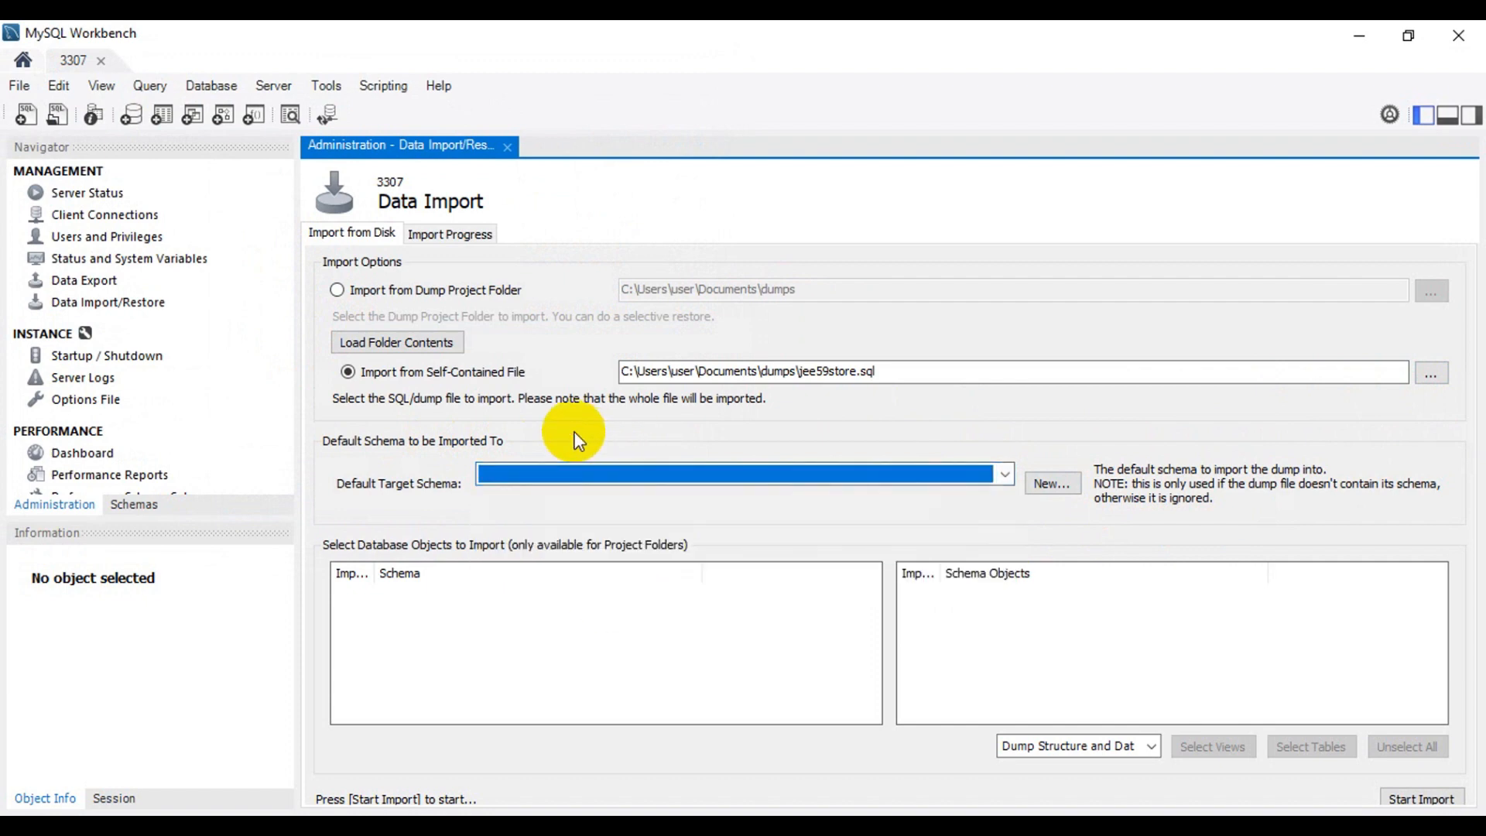
- Create a new schema named jee59store as the default target schema for the import
{"action": "left_click", "coordinate": [1062, 490]}
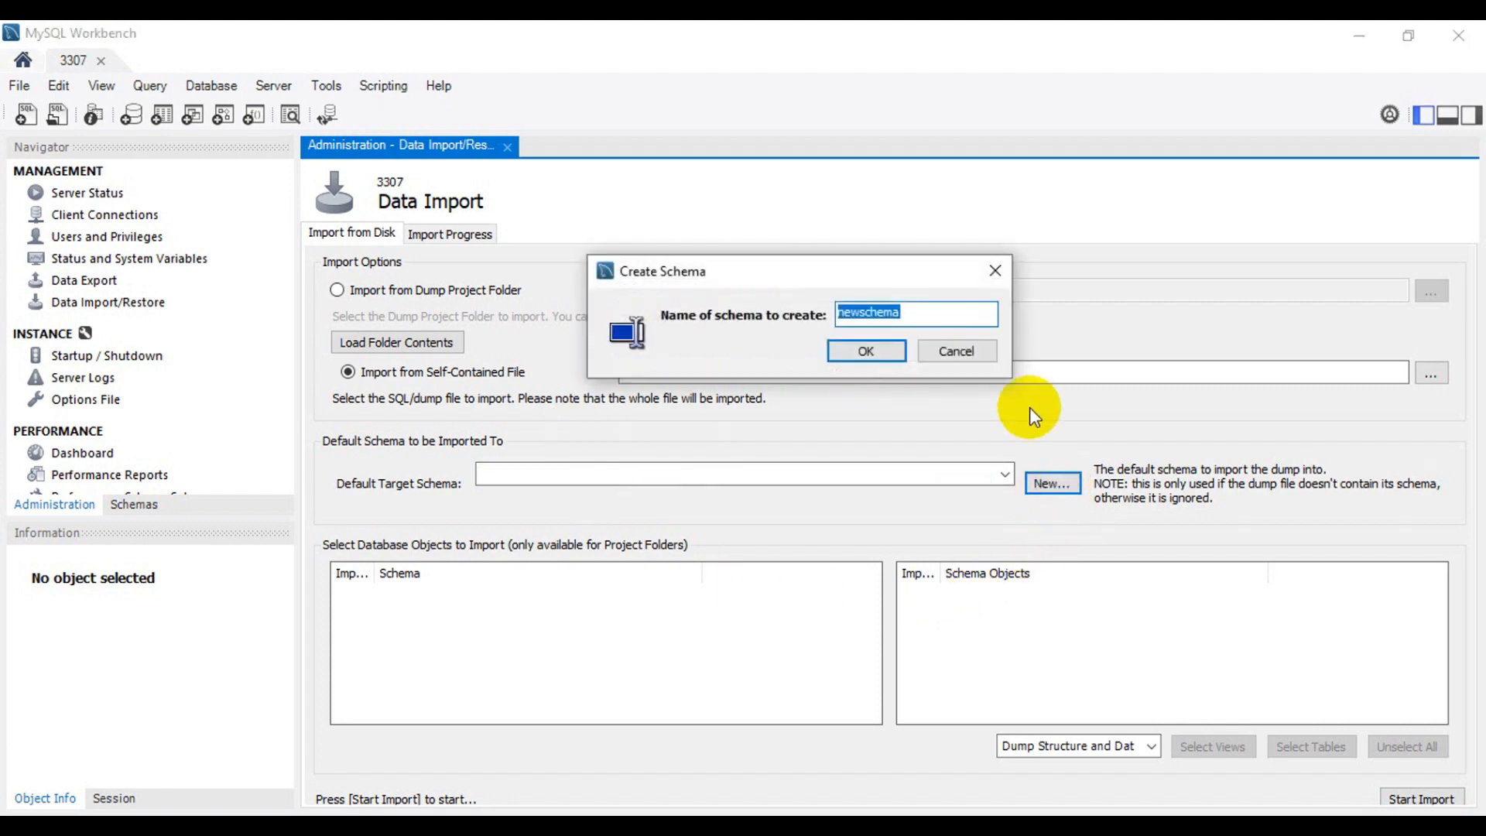
{"action": "type", "text": "jee59store"}
{"action": "left_click", "coordinate": [884, 356]}
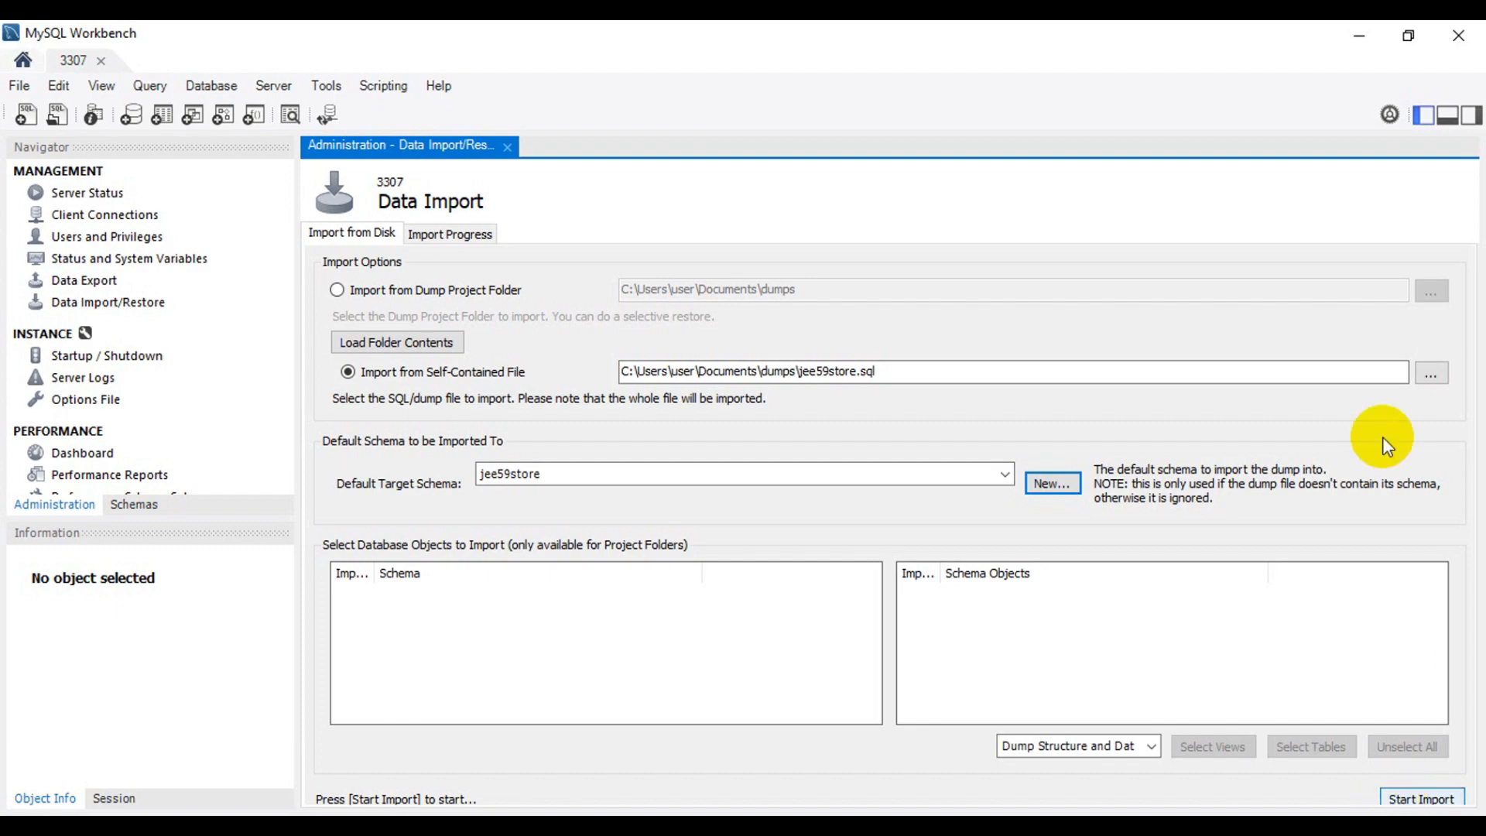
- Check the display resolution options in the Windows display settings, close the settings and return to MySQL Workbench
{"action": "left_click", "coordinate": [1408, 35]}
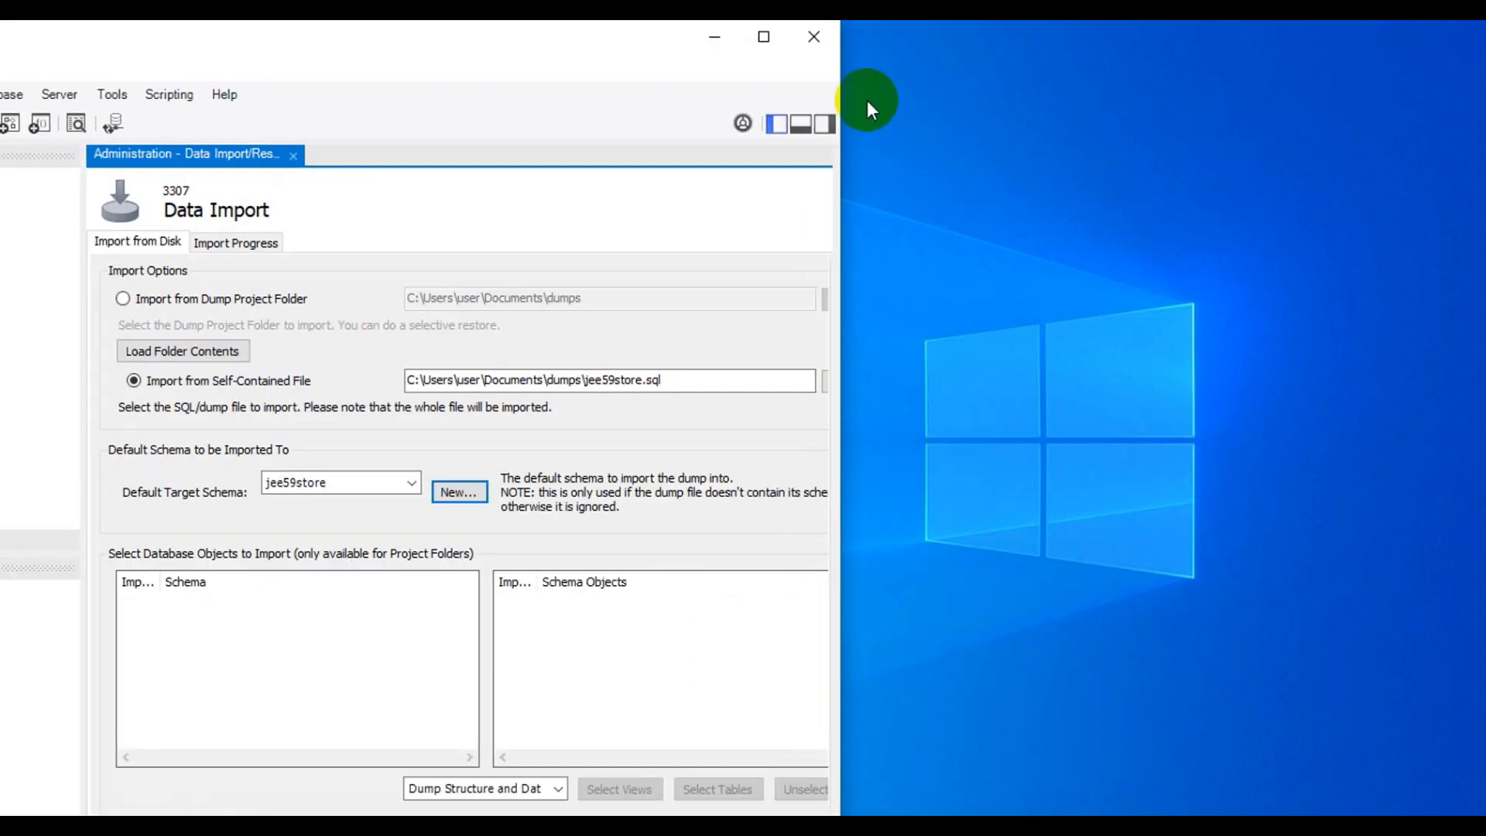
{"action": "left_click", "coordinate": [764, 37]}
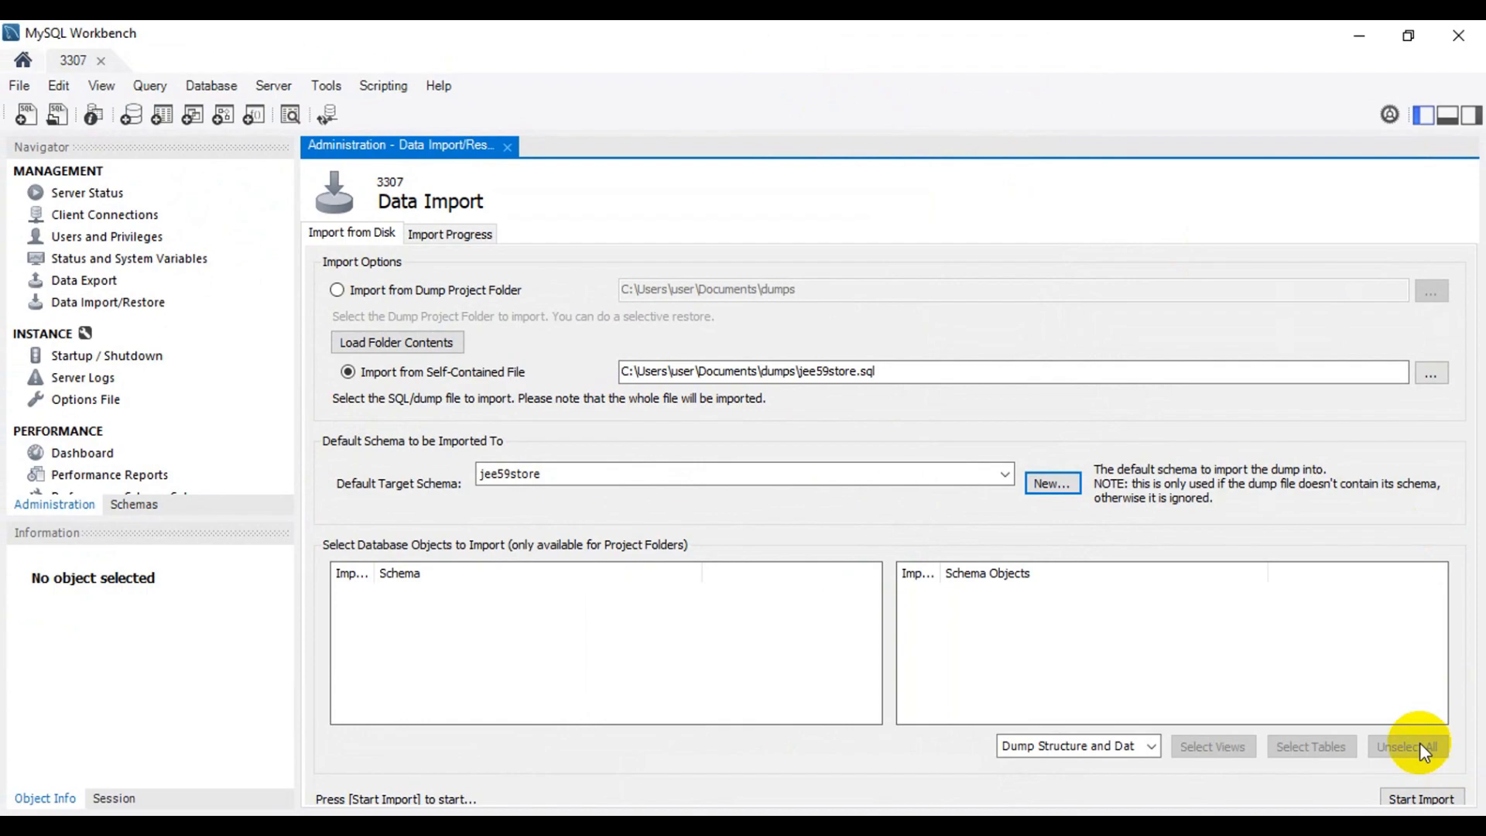
{"action": "left_click", "coordinate": [1360, 35]}
{"action": "right_click", "coordinate": [990, 94]}
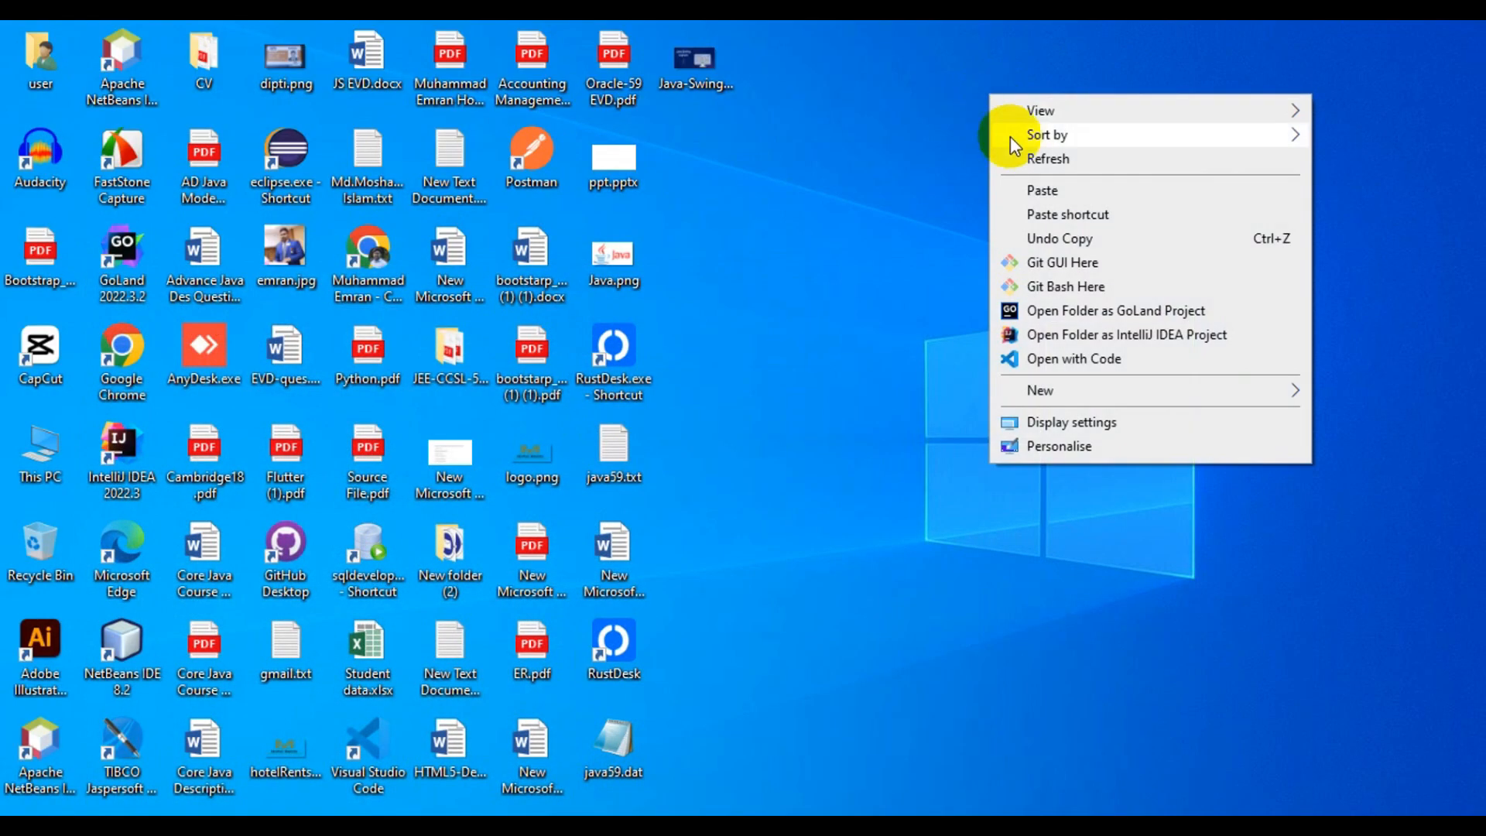
{"action": "left_click", "coordinate": [1046, 422]}
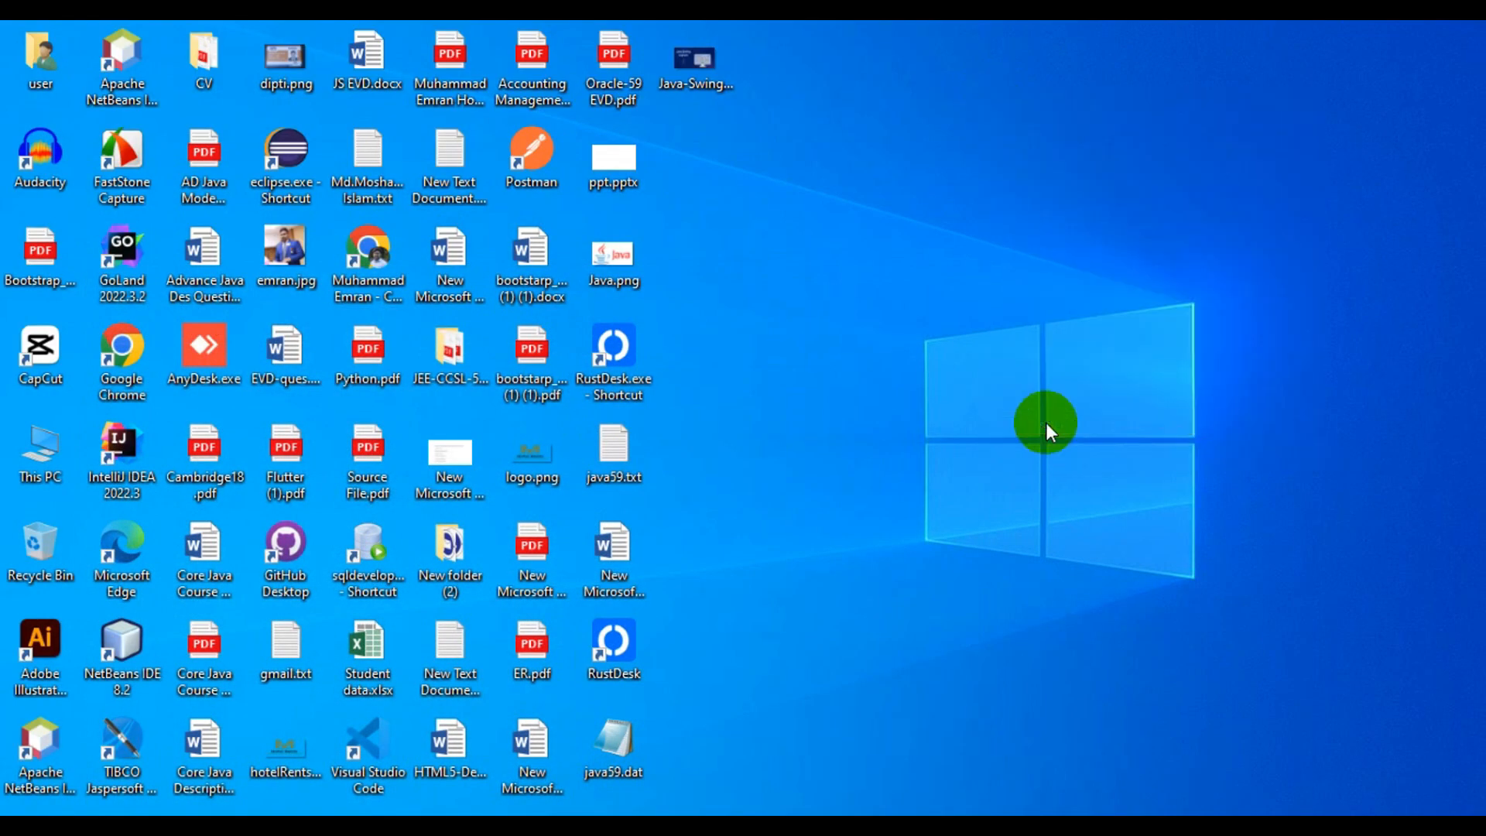
{"action": "scroll", "coordinate": [666, 557], "scroll_direction": "down", "scroll_amount": 4}
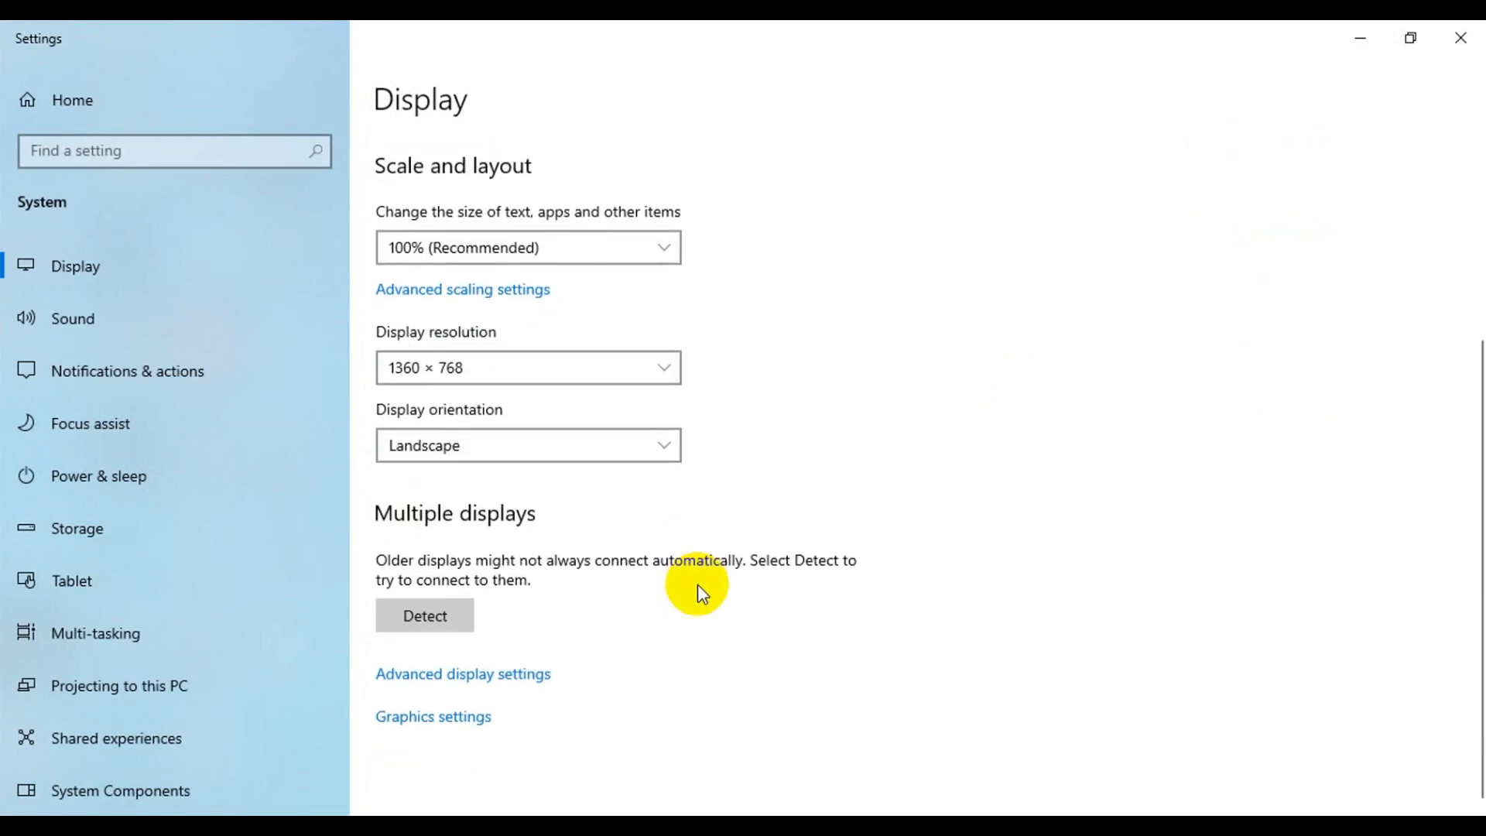
{"action": "left_click", "coordinate": [578, 373]}
{"action": "left_click", "coordinate": [577, 373]}
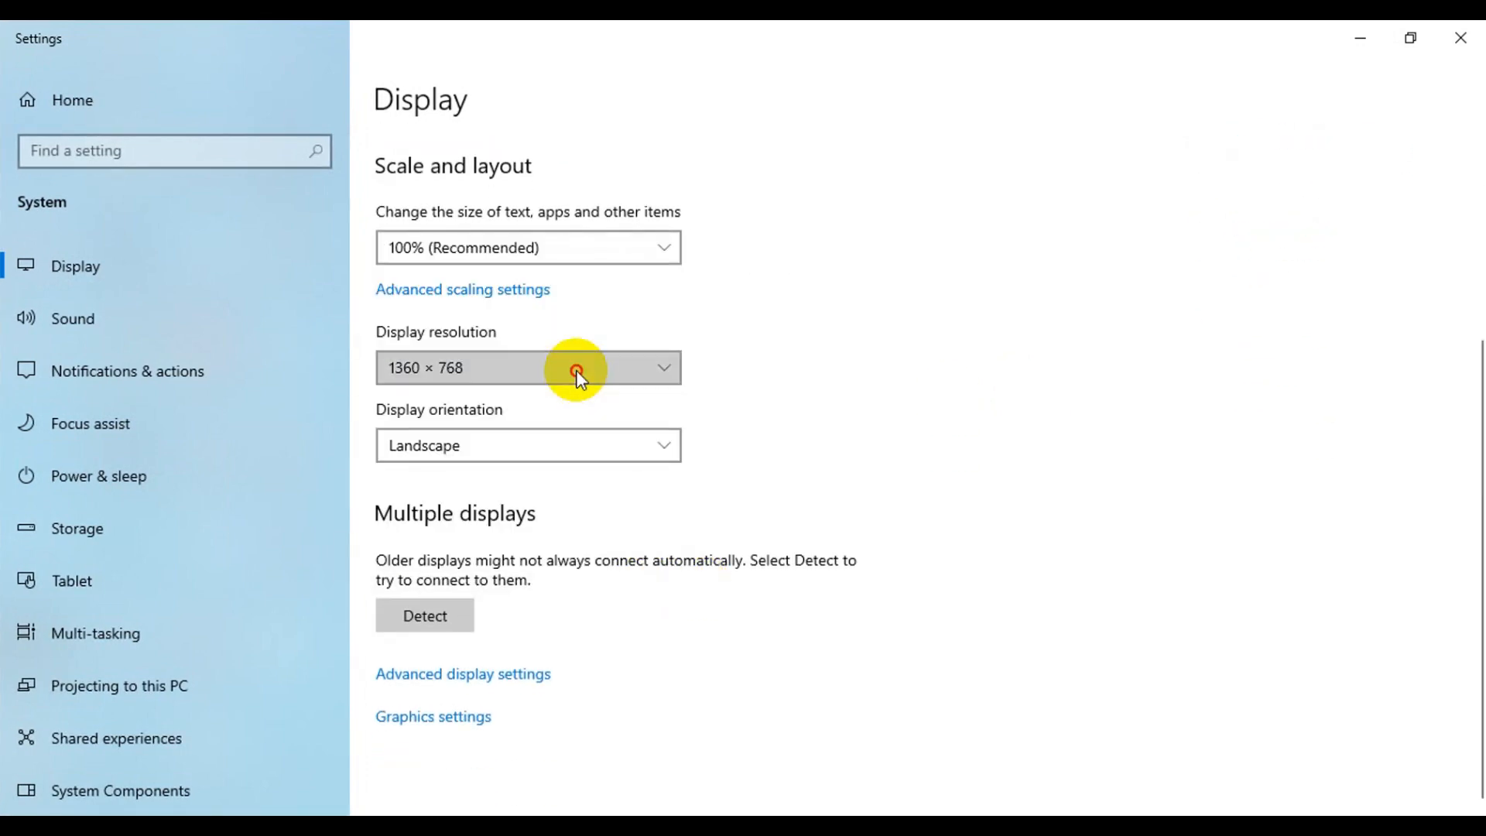
{"action": "left_click", "coordinate": [577, 371]}
{"action": "left_click", "coordinate": [918, 374]}
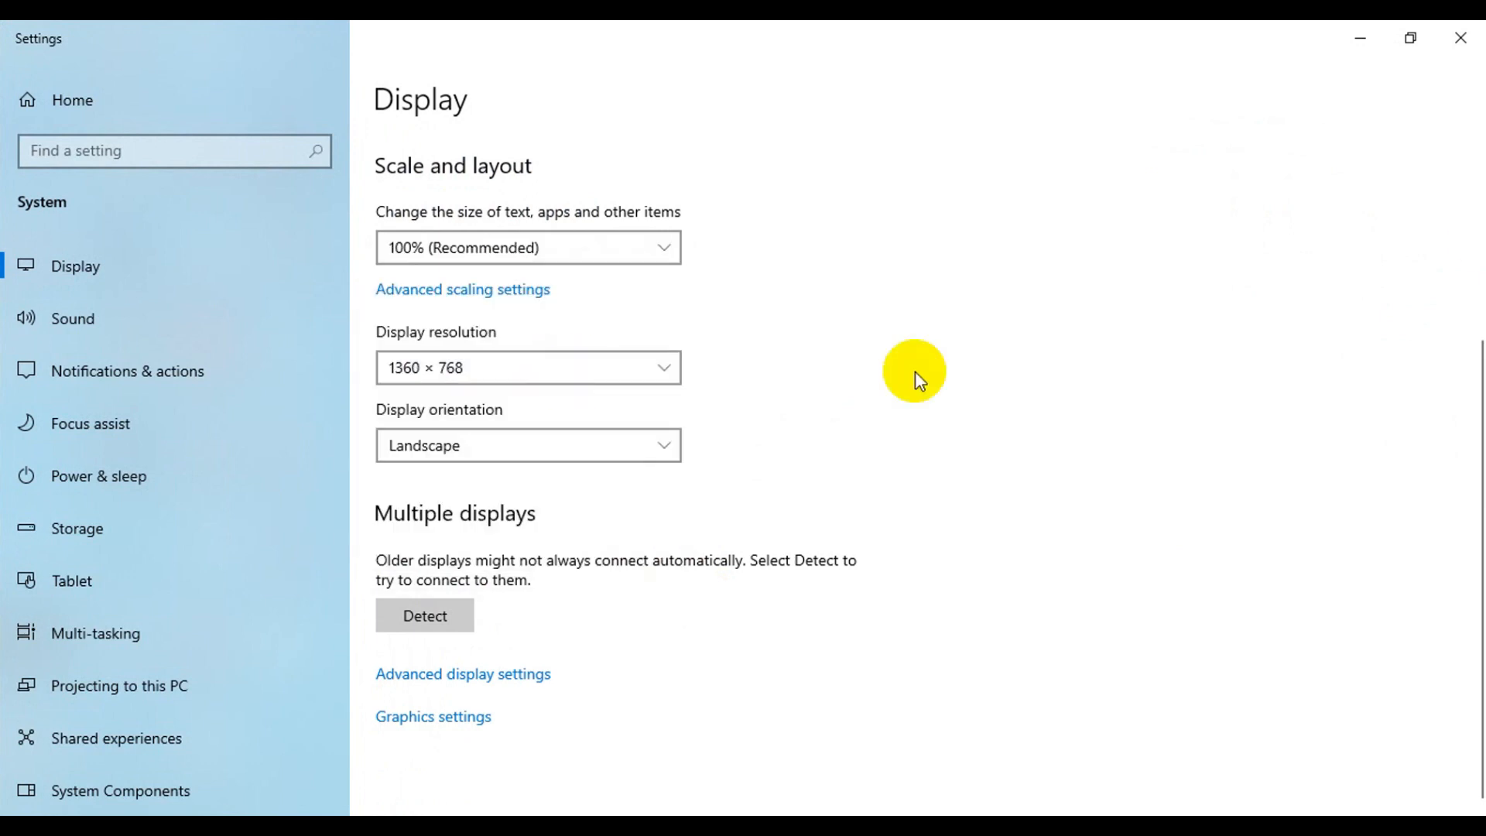
{"action": "left_click", "coordinate": [1467, 47]}
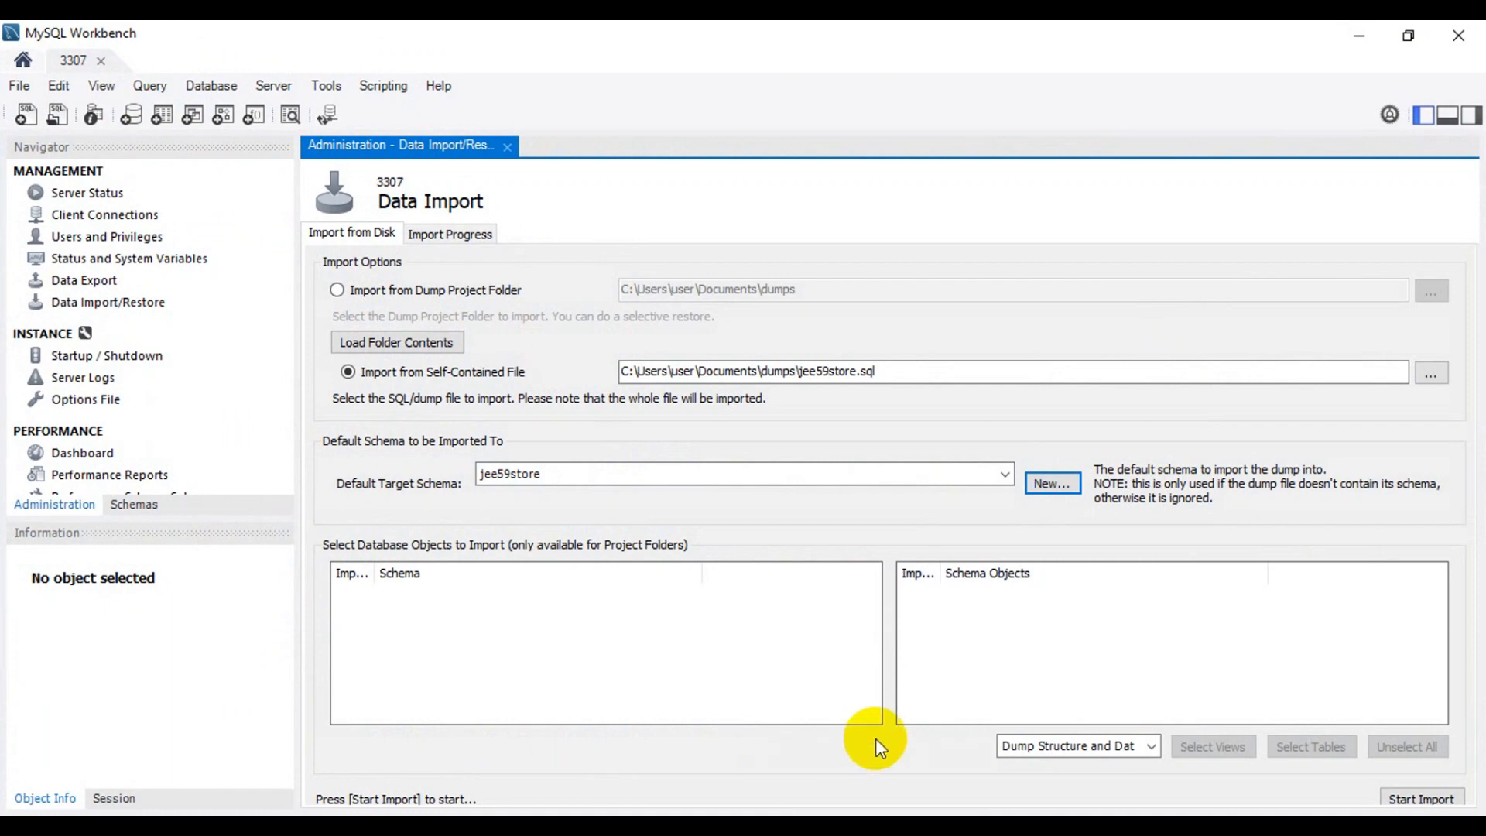
- Run the jee59store.sql import twice and refresh the schema list
{"action": "left_click", "coordinate": [1421, 799]}
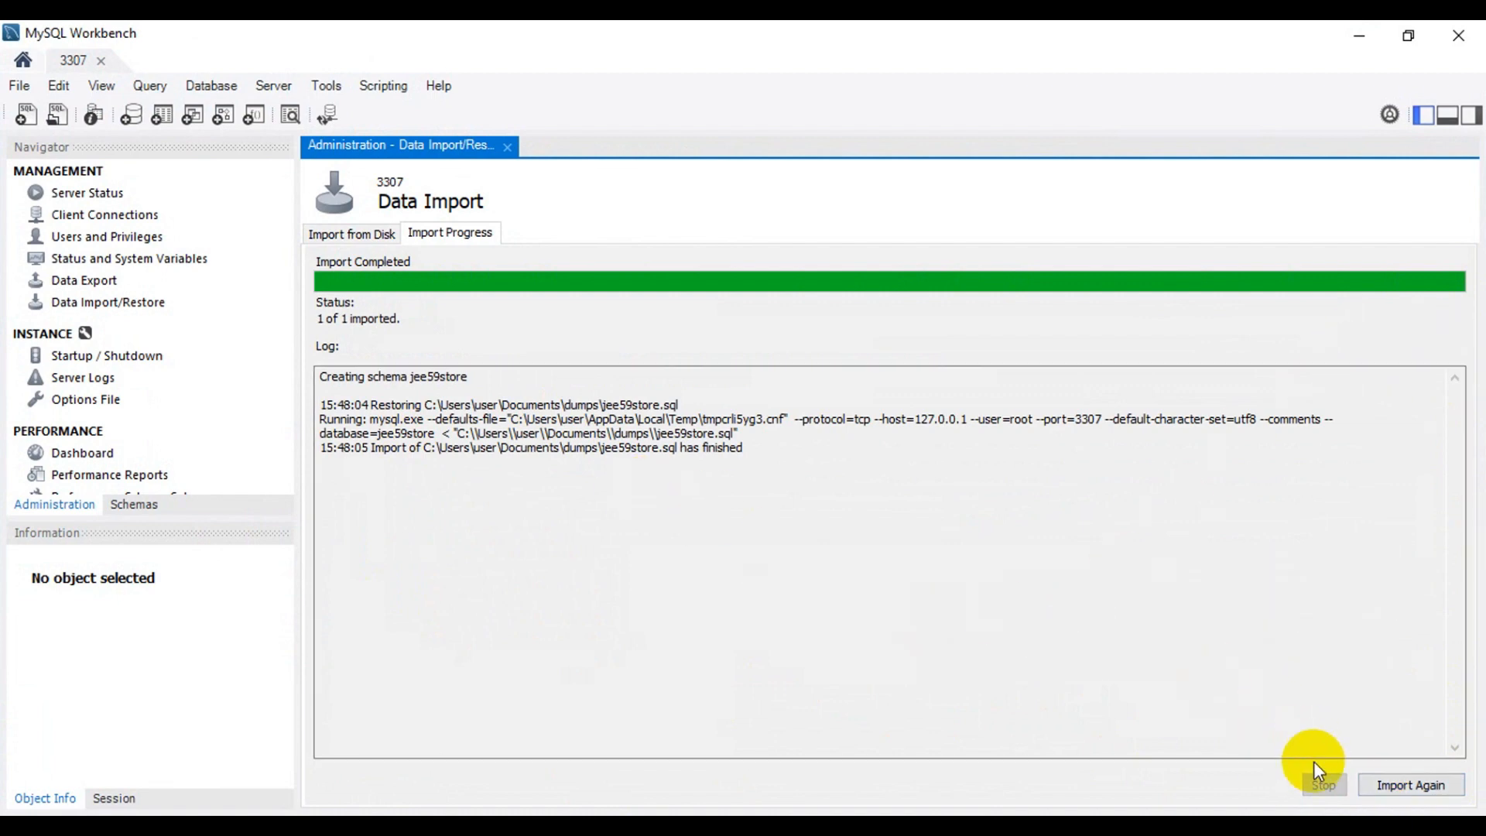
{"action": "left_click", "coordinate": [1371, 783]}
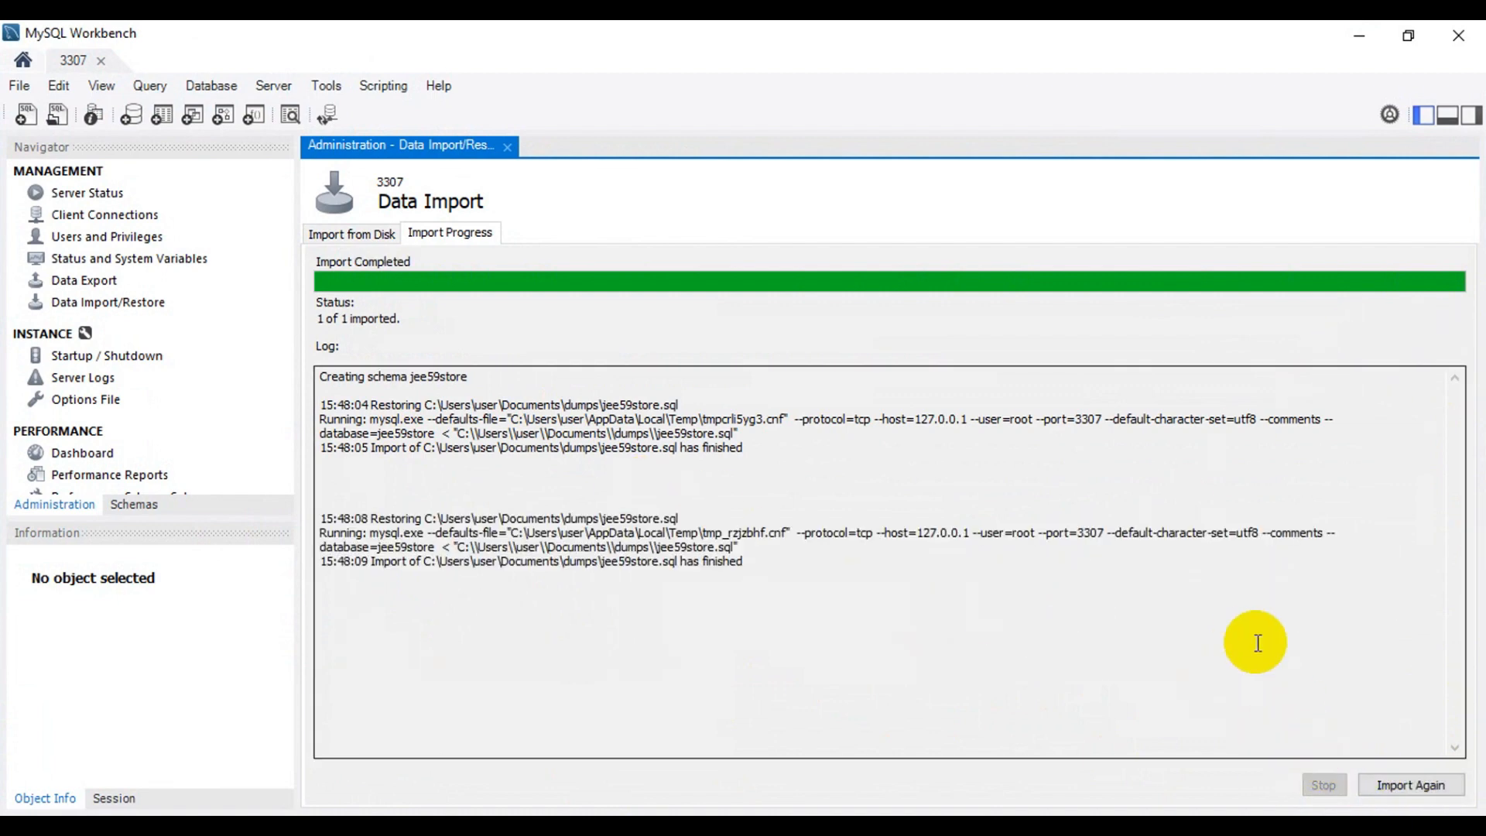
{"action": "left_click", "coordinate": [134, 505]}
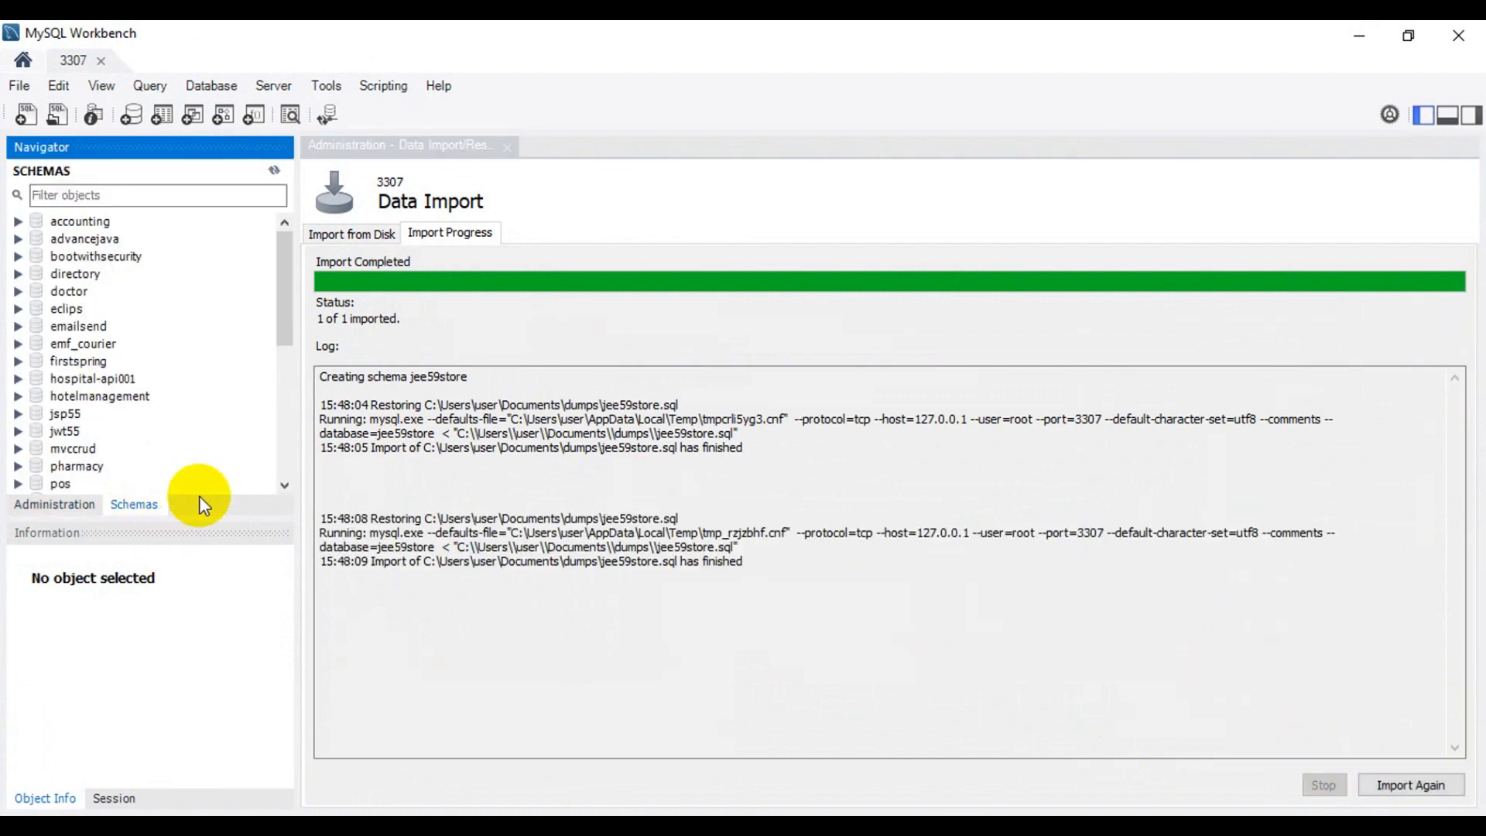
{"action": "left_click", "coordinate": [275, 170]}
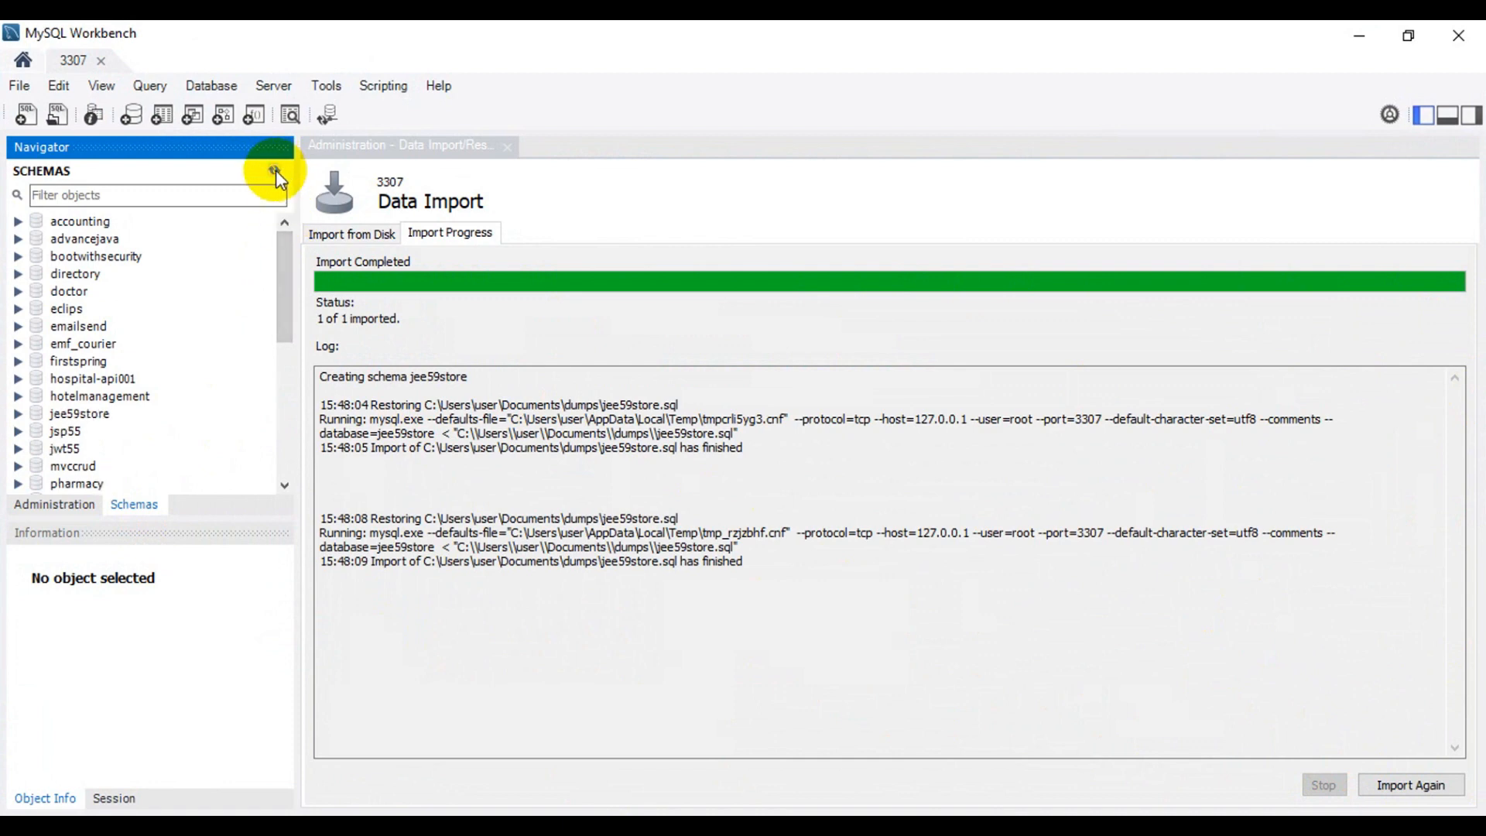
- Expand the tables of the jee59store schema and examine the columns of the product and sales tables
{"action": "double_click", "coordinate": [84, 414]}
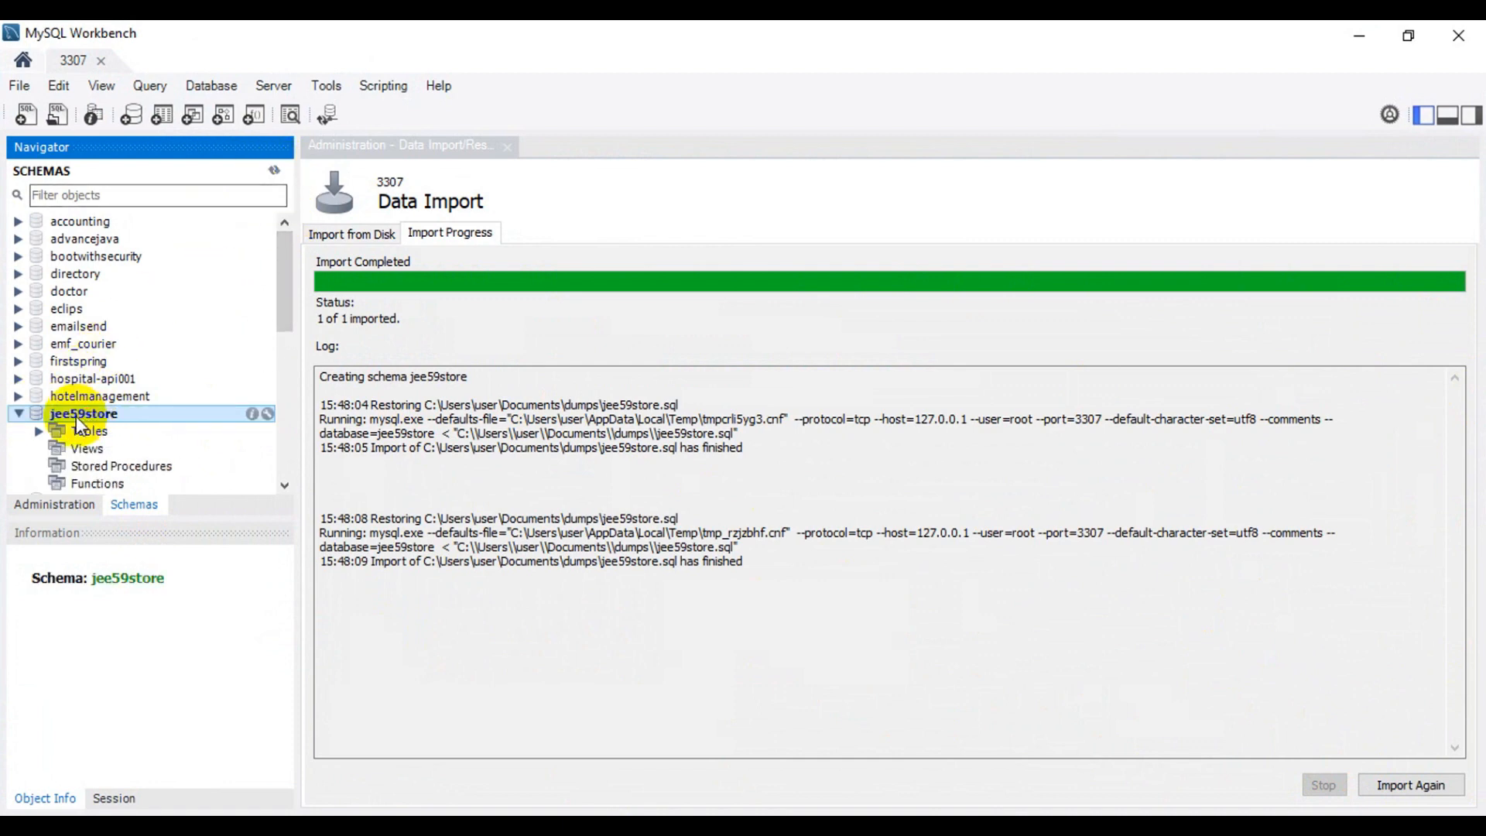
{"action": "left_click", "coordinate": [40, 431]}
{"action": "left_click", "coordinate": [105, 449]}
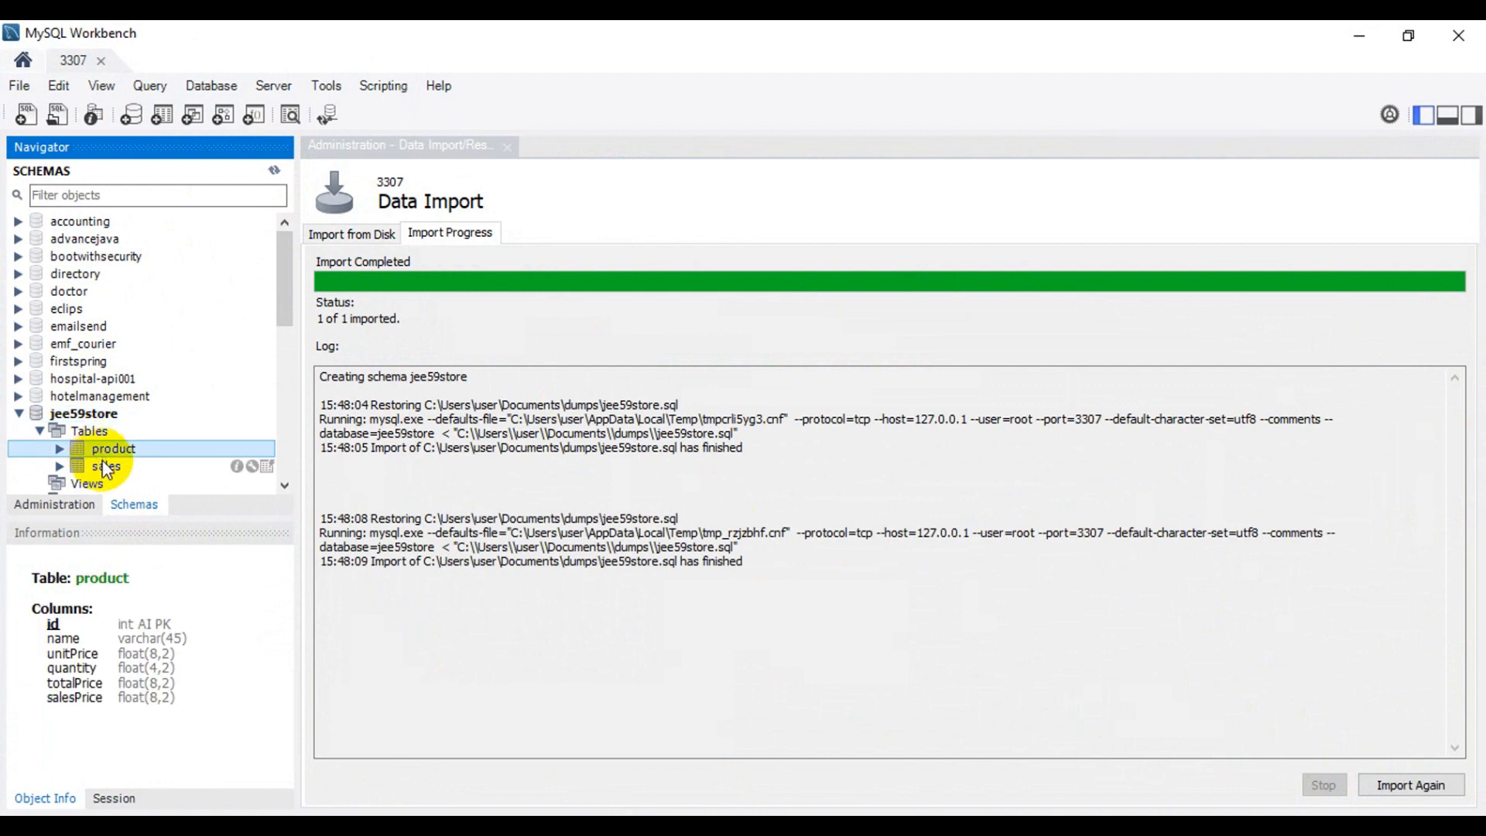
{"action": "left_click", "coordinate": [106, 466]}
- Query all rows of the product table in jee59store and enlarge the result grid to view every record
{"action": "left_click", "coordinate": [105, 449]}
{"action": "right_click", "coordinate": [186, 453]}
{"action": "left_click", "coordinate": [229, 465]}
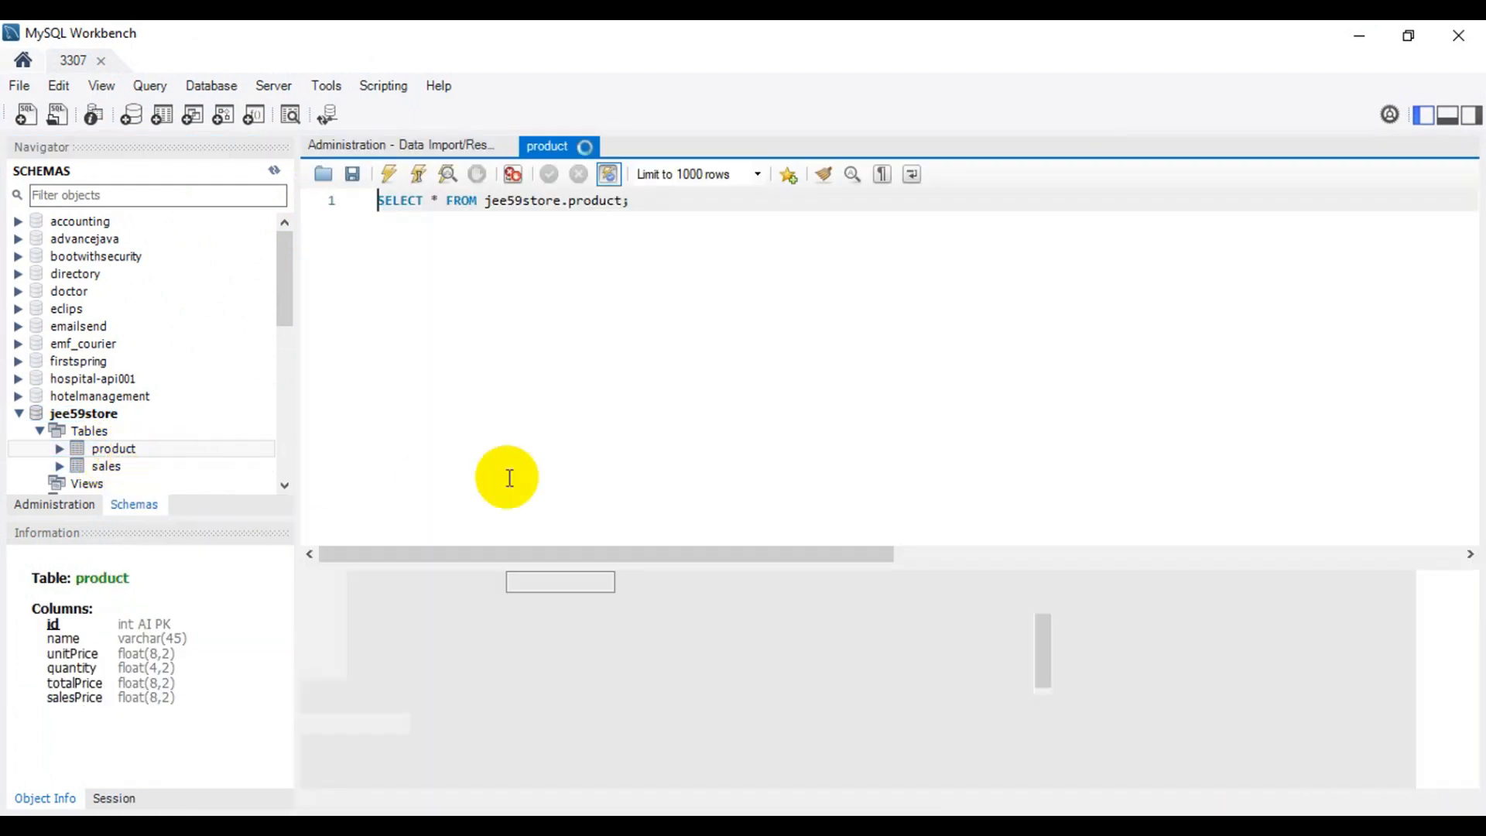
{"action": "left_click", "coordinate": [948, 554]}
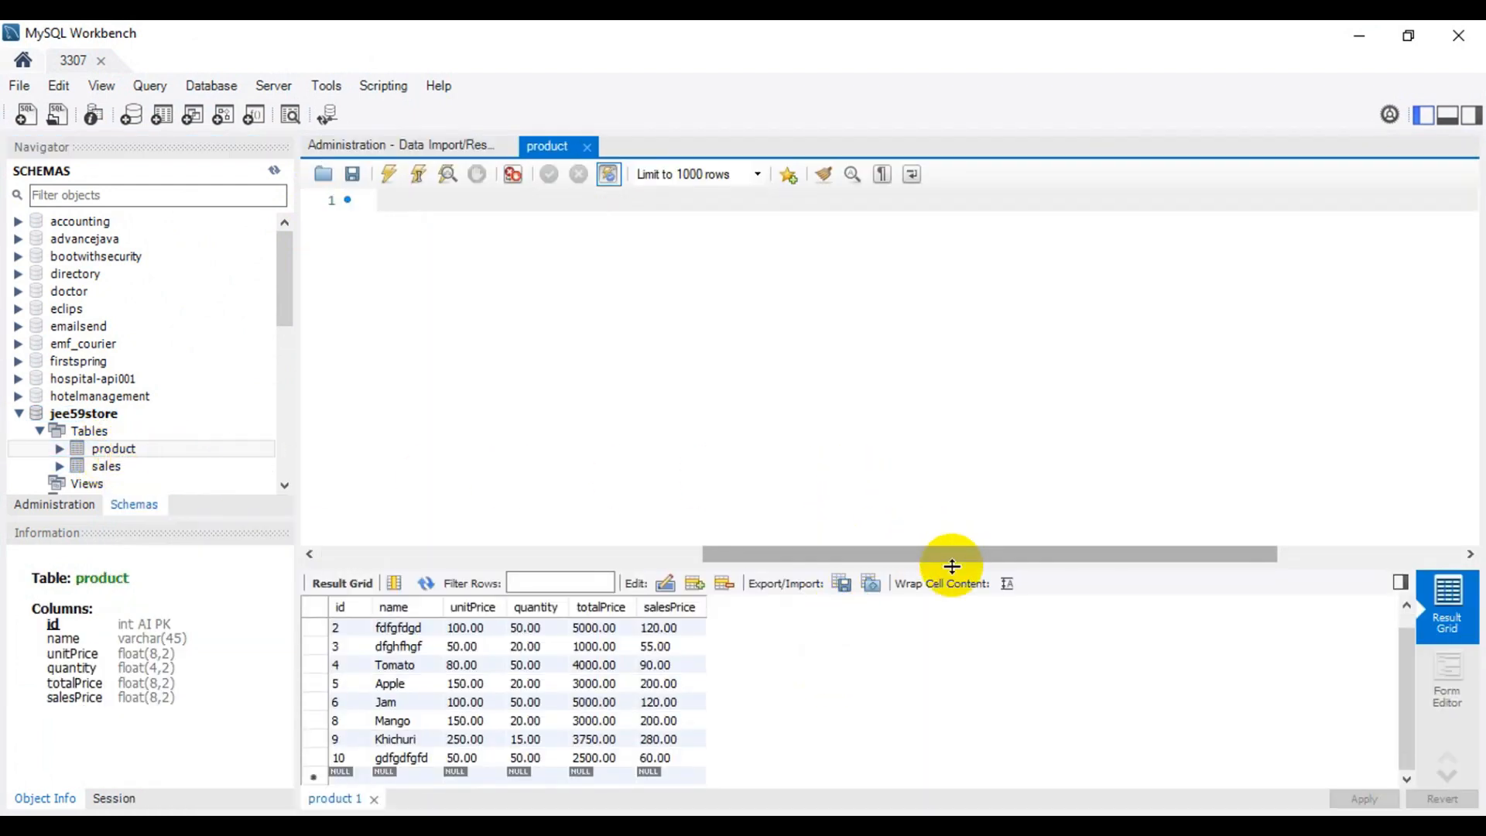
{"action": "left_click_drag", "start_coordinate": [952, 566], "coordinate": [935, 391]}
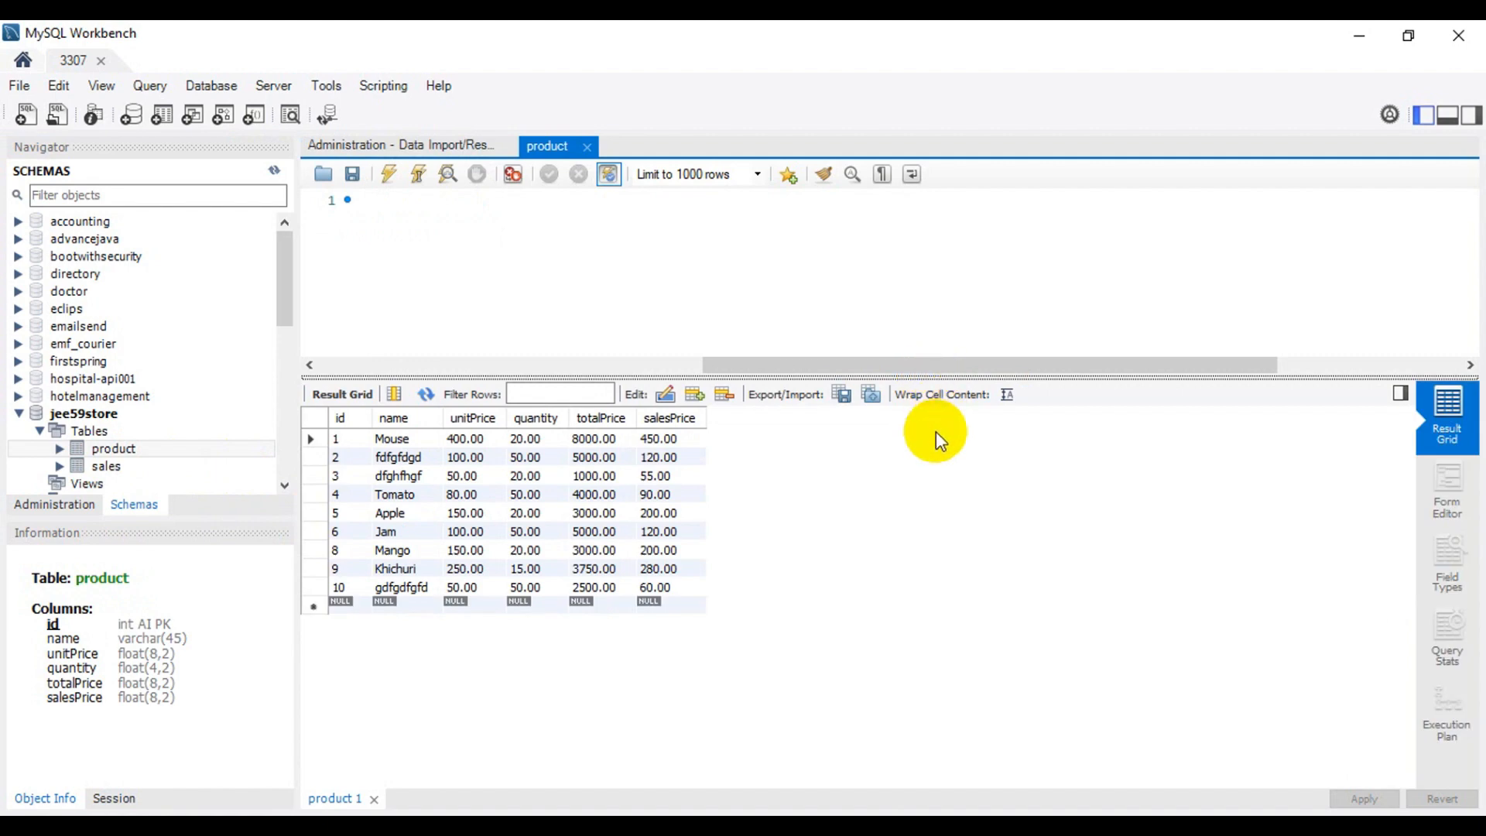